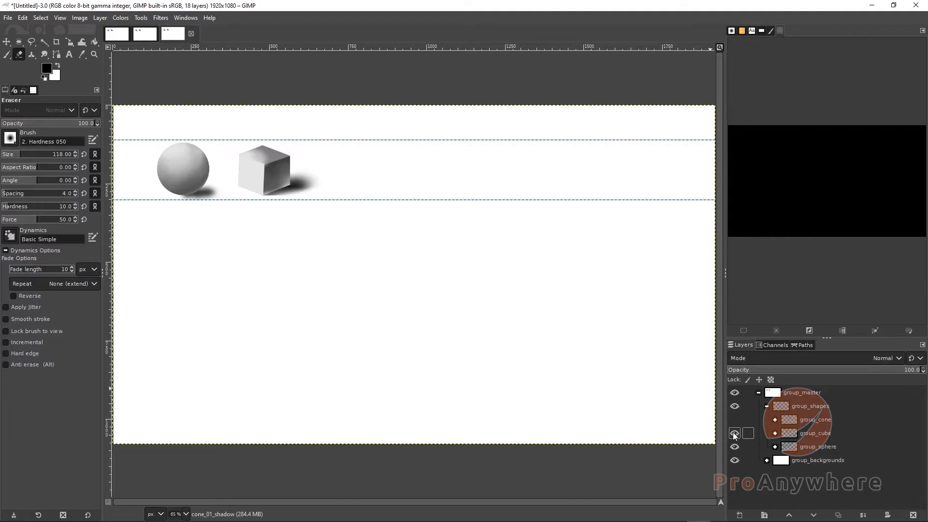
- Check the existing shape groups by toggling the sphere group off, leaving the sphere, cube and cone groups all visible
{"action": "left_click", "coordinate": [732, 447]}
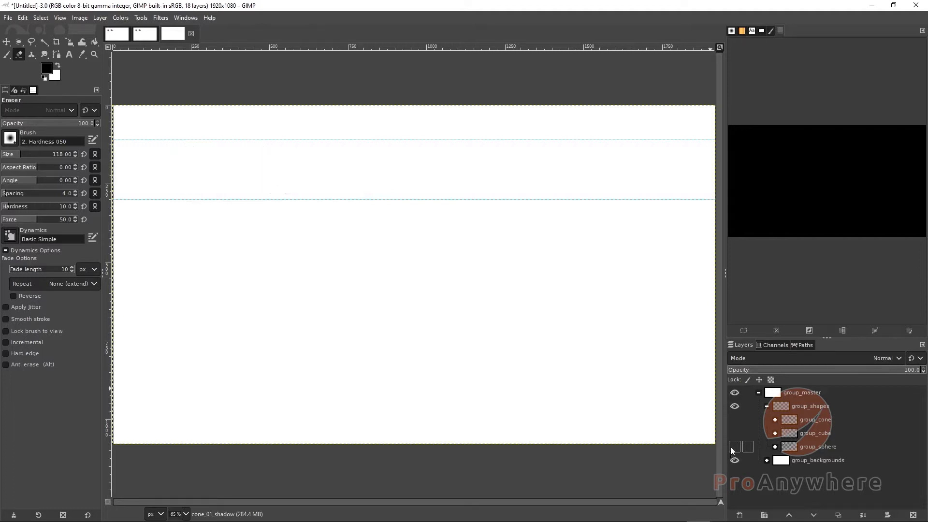
{"action": "left_click", "coordinate": [732, 447]}
{"action": "left_click", "coordinate": [733, 433]}
{"action": "left_click", "coordinate": [732, 419]}
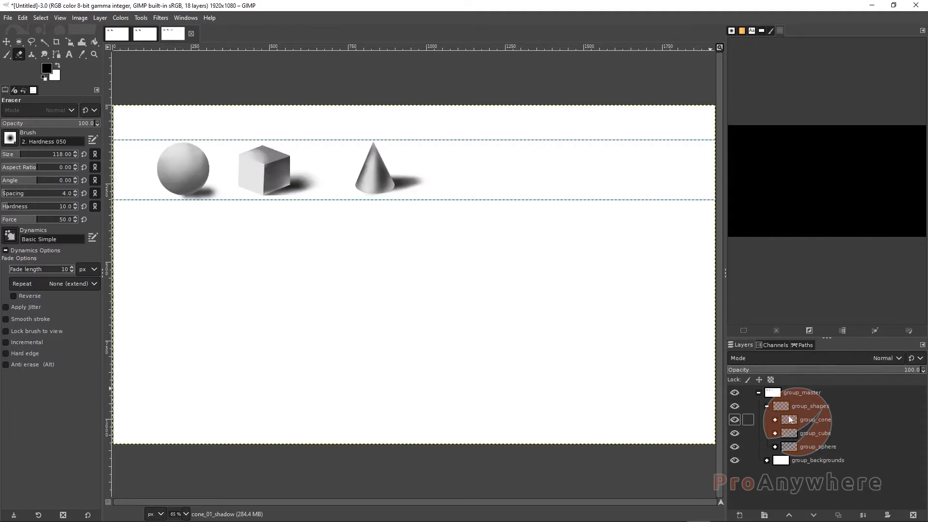
- Create a new layer group inside group_shapes and name it group_cylinder
{"action": "left_click", "coordinate": [807, 410]}
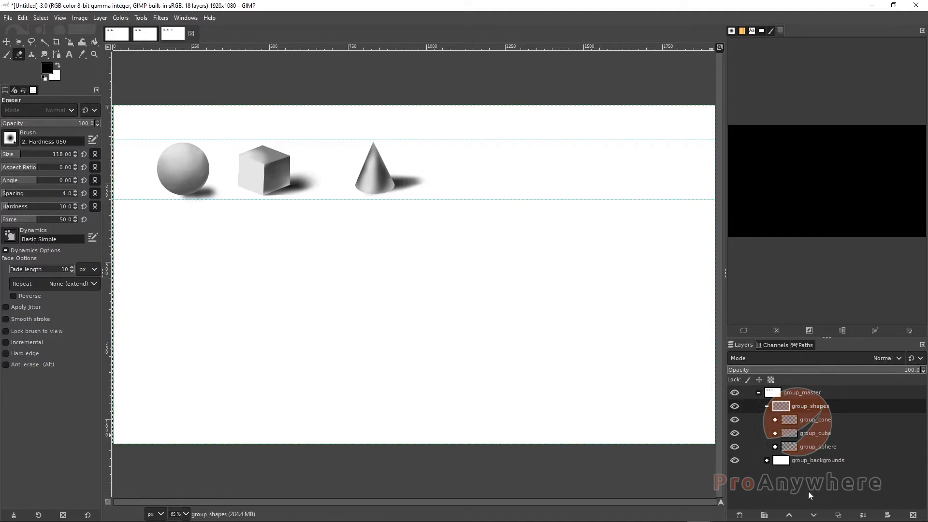
{"action": "left_click", "coordinate": [761, 515]}
{"action": "double_click", "coordinate": [801, 420]}
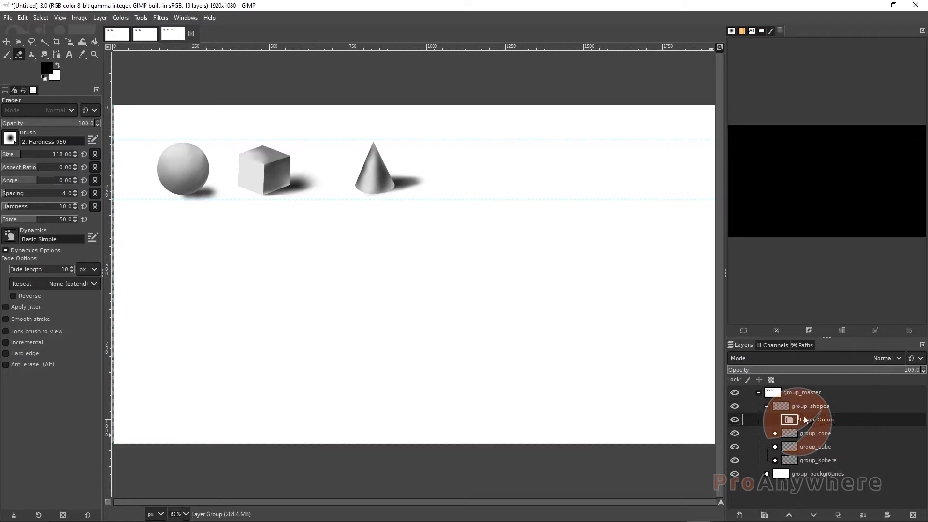
{"action": "type", "text": "group_cylinder"}
{"action": "key", "text": "Return"}
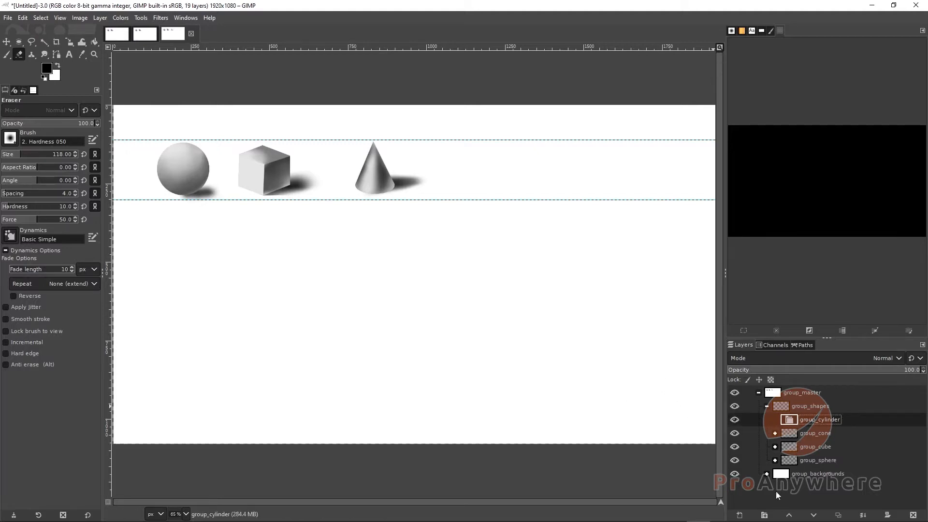
- Add a new transparent 1920 x 1080 px layer named cylinder_01 inside group_cylinder
{"action": "left_click", "coordinate": [739, 516]}
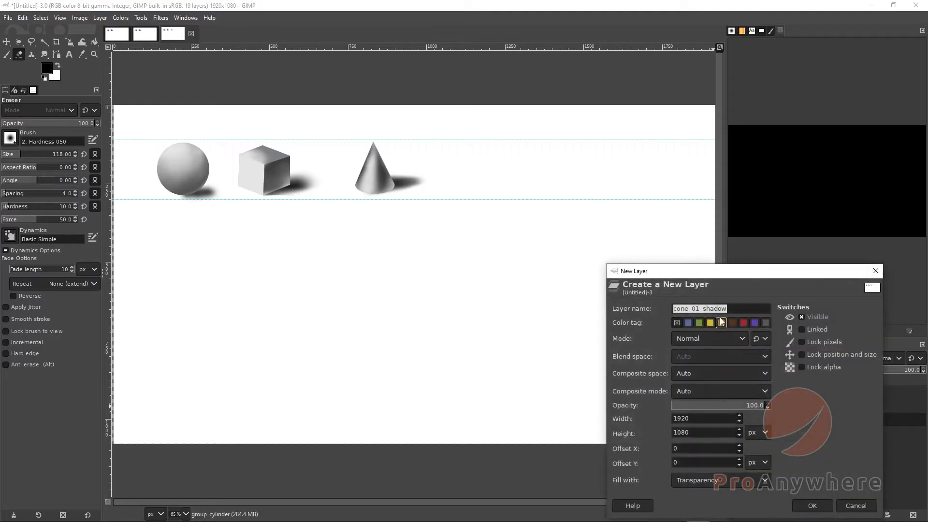
{"action": "left_click", "coordinate": [725, 308]}
{"action": "double_click", "coordinate": [714, 308]}
{"action": "key", "text": "BackSpace"}
{"action": "key", "text": "BackSpace"}
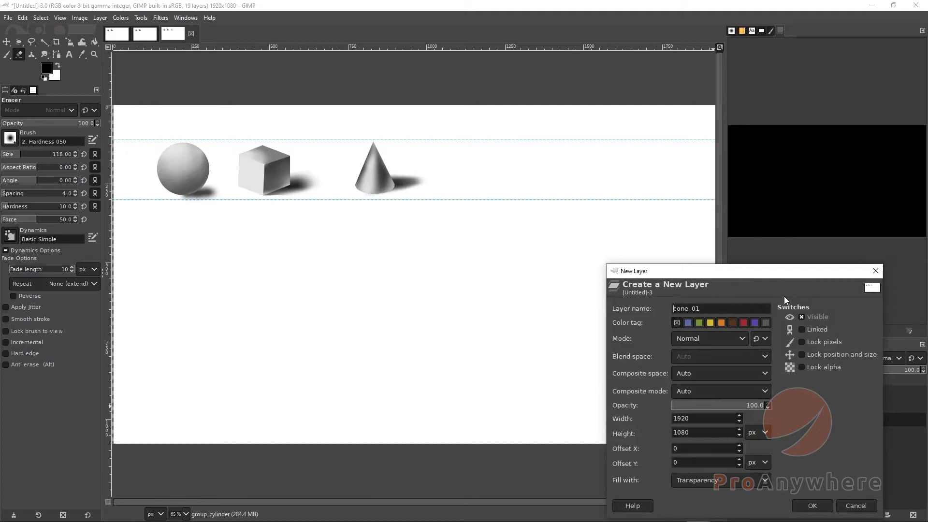
{"action": "key", "text": "Right"}
{"action": "key", "text": "shift+Right"}
{"action": "key", "text": "shift+Right"}
{"action": "key", "text": "shift+Right"}
{"action": "type", "text": "ylinder"}
{"action": "key", "text": "Return"}
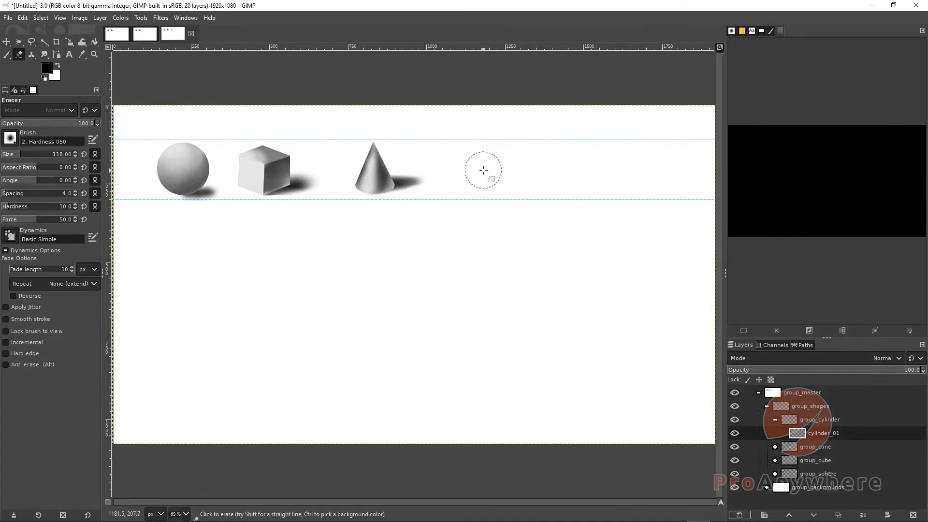
- Draw an elliptical selection about 126 x 56 px, fitted over the base of the cone
{"action": "key", "text": "2"}
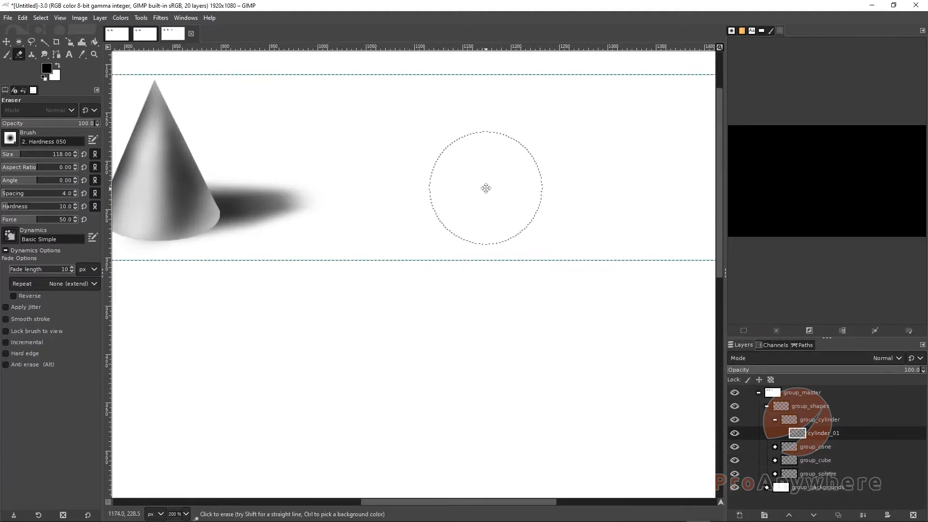
{"action": "left_click_drag", "start_coordinate": [485, 188], "coordinate": [415, 251]}
{"action": "scroll", "coordinate": [432, 247], "scroll_direction": "down", "scroll_amount": 1}
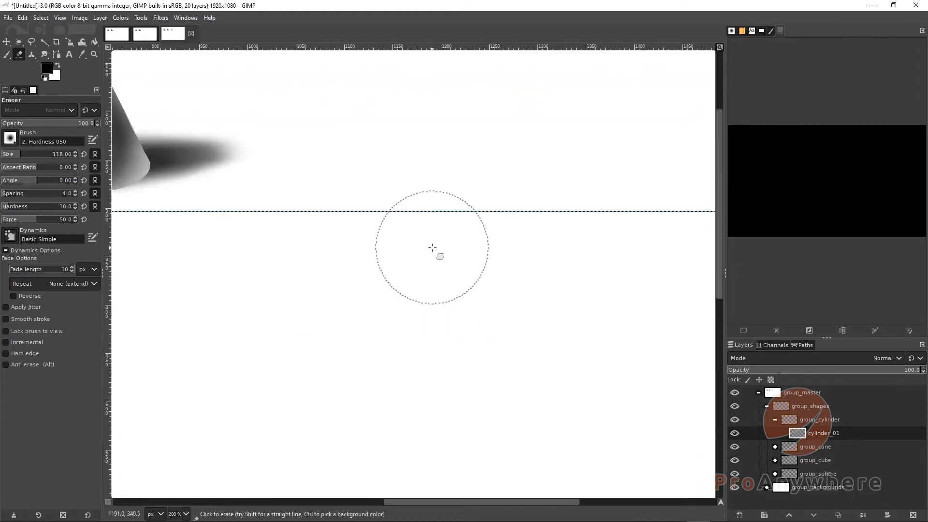
{"action": "scroll", "coordinate": [432, 247], "scroll_direction": "up", "scroll_amount": 2}
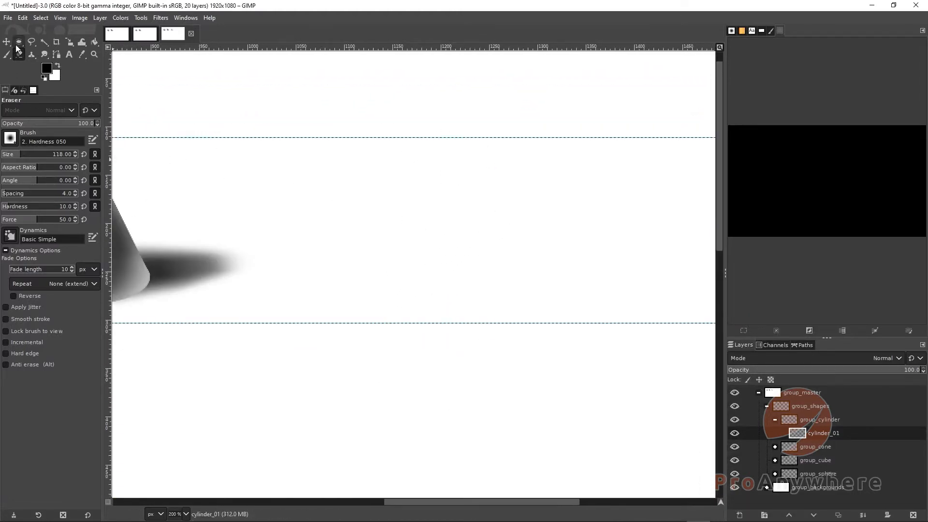
{"action": "left_click_drag", "start_coordinate": [17, 46], "coordinate": [48, 53]}
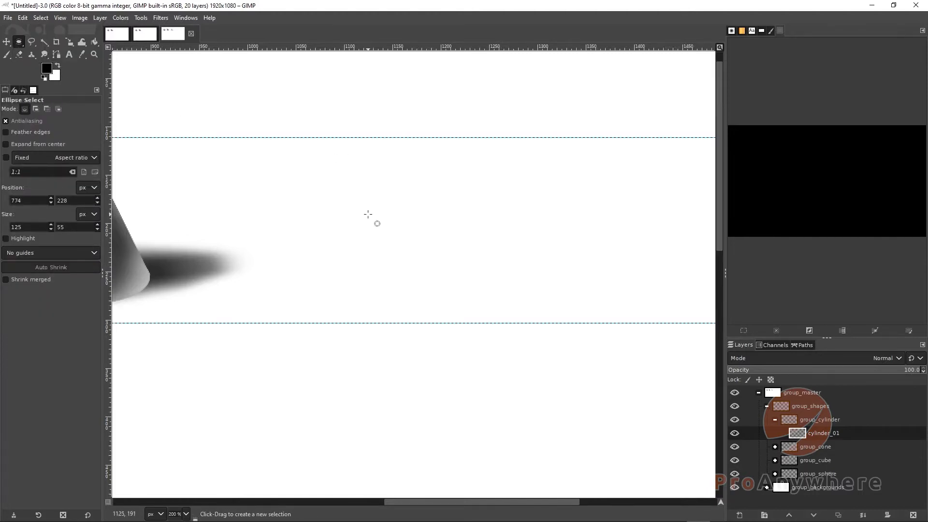
{"action": "left_click_drag", "start_coordinate": [356, 225], "coordinate": [439, 236]}
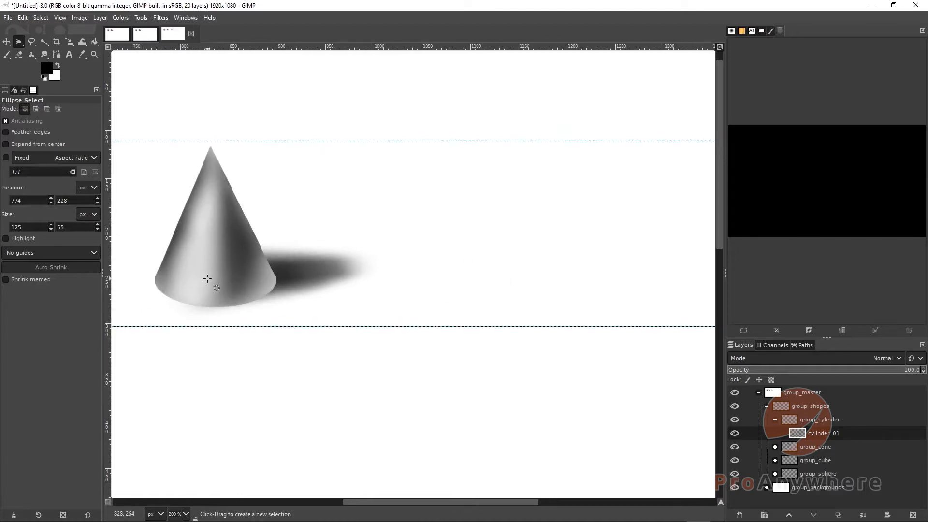
{"action": "left_click_drag", "start_coordinate": [210, 278], "coordinate": [309, 328]}
{"action": "left_click_drag", "start_coordinate": [254, 303], "coordinate": [263, 265]}
- Move the elliptical selection into the empty space beyond the cone's shadow, at about position 1088, 223 px, and commit it
{"action": "left_click_drag", "start_coordinate": [223, 277], "coordinate": [512, 280]}
{"action": "scroll", "coordinate": [383, 284], "scroll_direction": "down", "scroll_amount": 7}
{"action": "scroll", "coordinate": [387, 284], "scroll_direction": "up", "scroll_amount": 7}
{"action": "scroll", "coordinate": [432, 291], "scroll_direction": "down", "scroll_amount": 2}
{"action": "scroll", "coordinate": [584, 279], "scroll_direction": "down", "scroll_amount": 3}
{"action": "scroll", "coordinate": [575, 299], "scroll_direction": "up", "scroll_amount": 2}
{"action": "scroll", "coordinate": [513, 280], "scroll_direction": "up", "scroll_amount": 2}
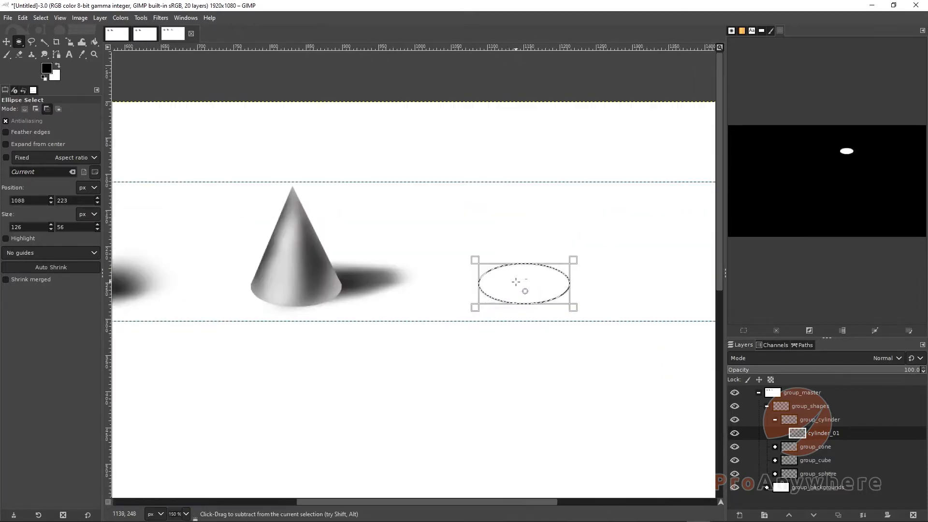
{"action": "scroll", "coordinate": [515, 281], "scroll_direction": "down", "scroll_amount": 1}
{"action": "scroll", "coordinate": [517, 282], "scroll_direction": "up", "scroll_amount": 1}
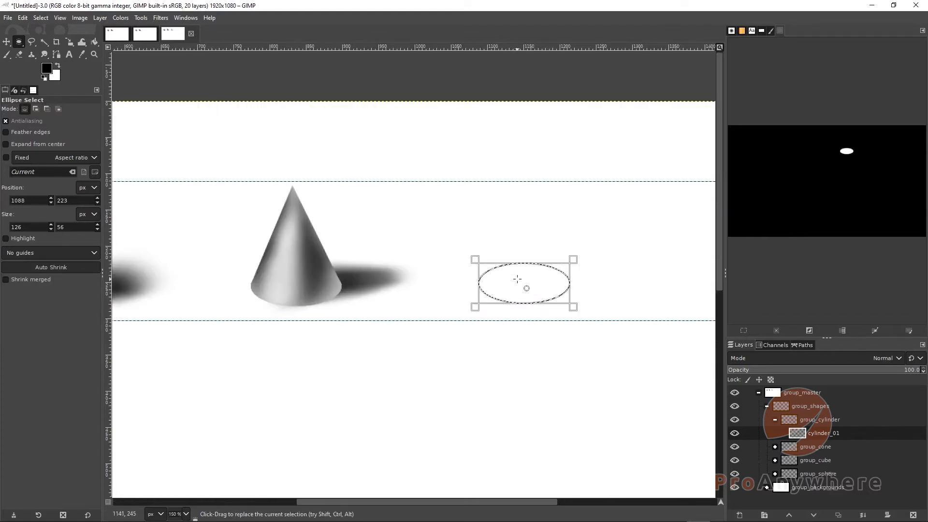
{"action": "right_click", "coordinate": [7, 54]}
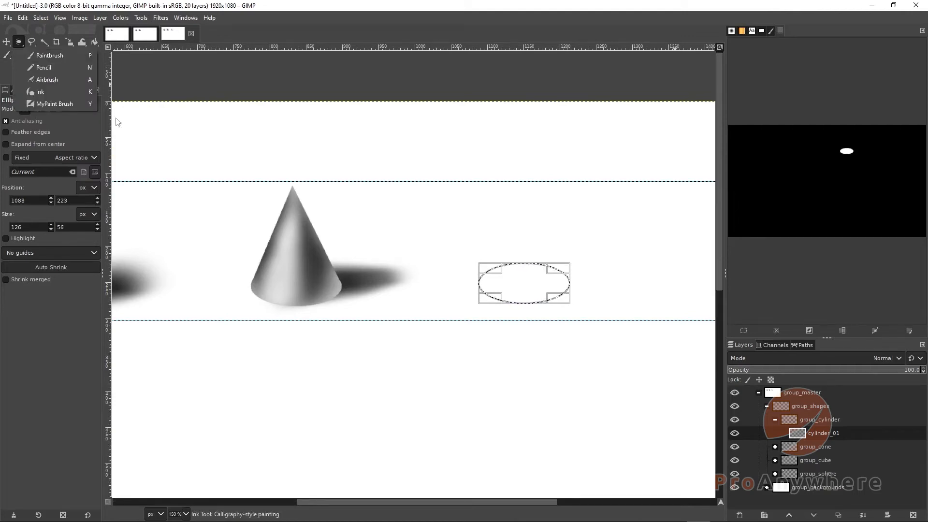
{"action": "left_click", "coordinate": [306, 26]}
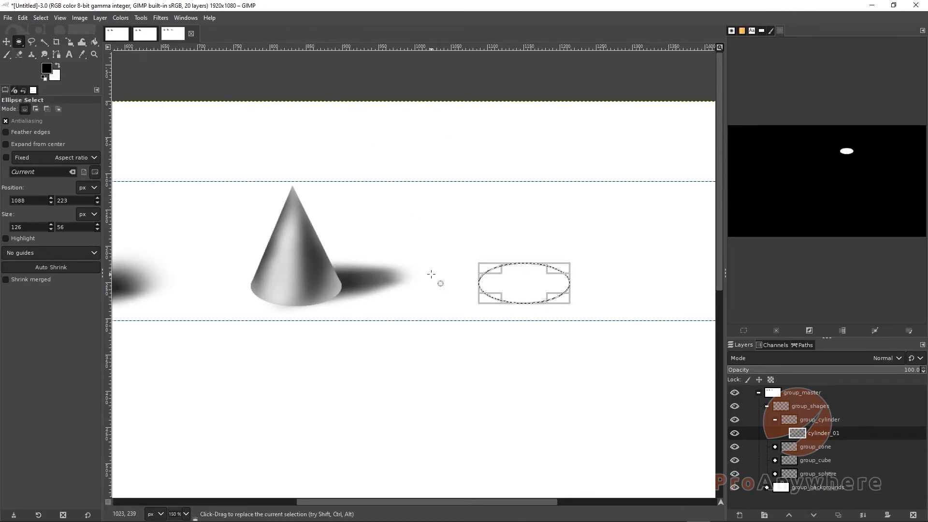
{"action": "key", "text": "Return"}
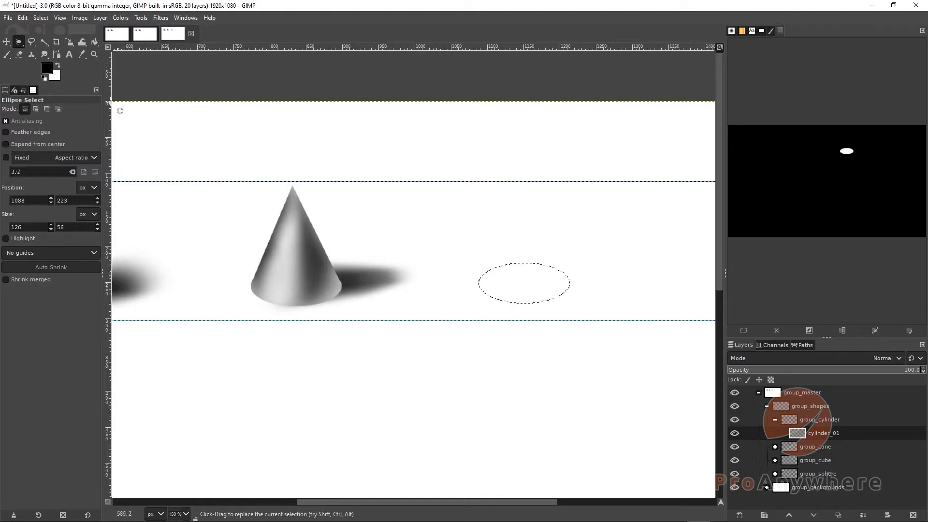
- Choose the Paintbrush tool and set the foreground color to a mid grey with value 50
{"action": "left_click", "coordinate": [4, 56]}
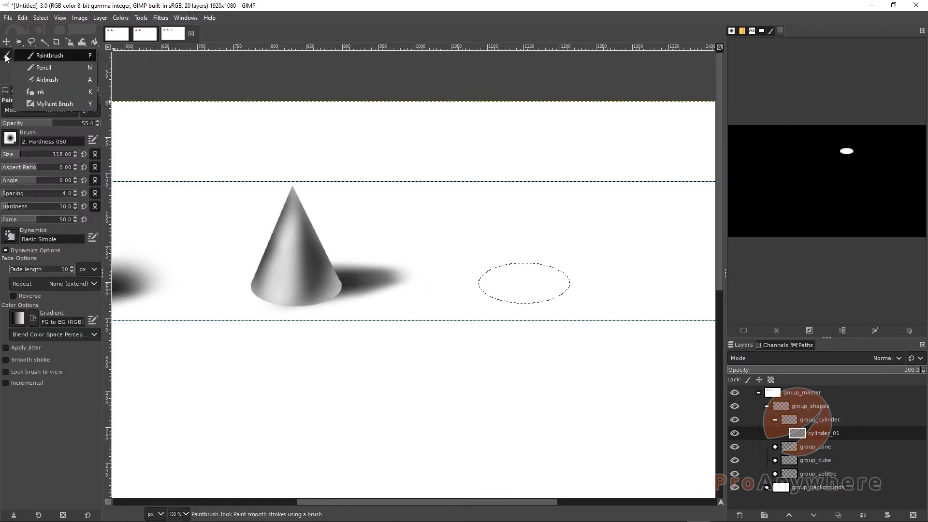
{"action": "left_click", "coordinate": [32, 57]}
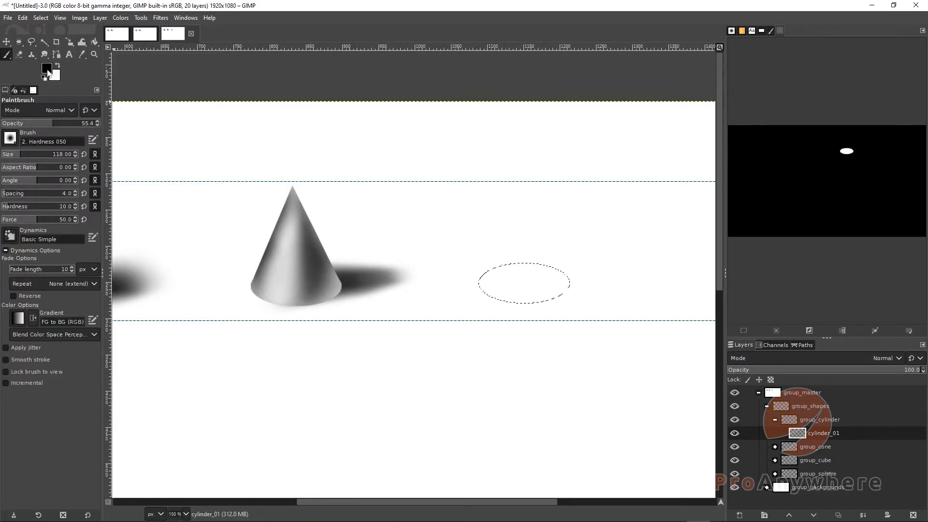
{"action": "left_click", "coordinate": [46, 72]}
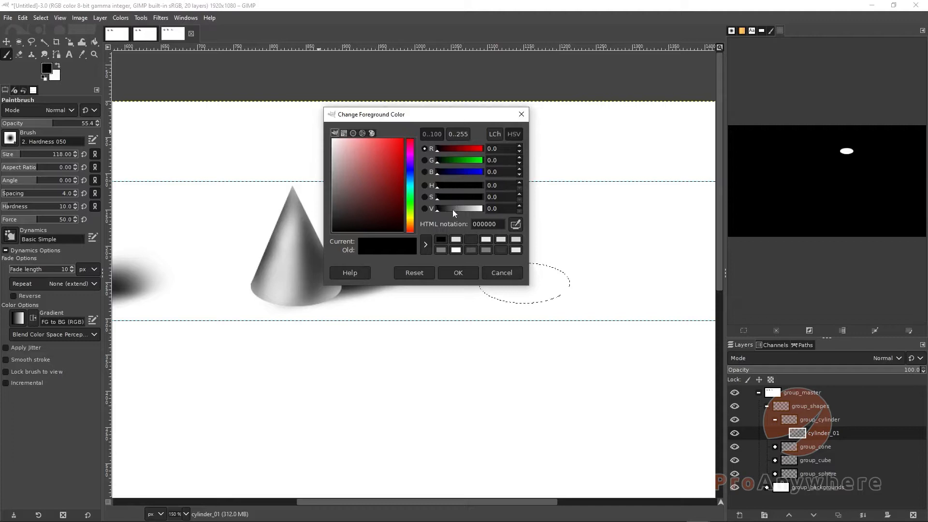
{"action": "left_click_drag", "start_coordinate": [452, 208], "coordinate": [459, 208]}
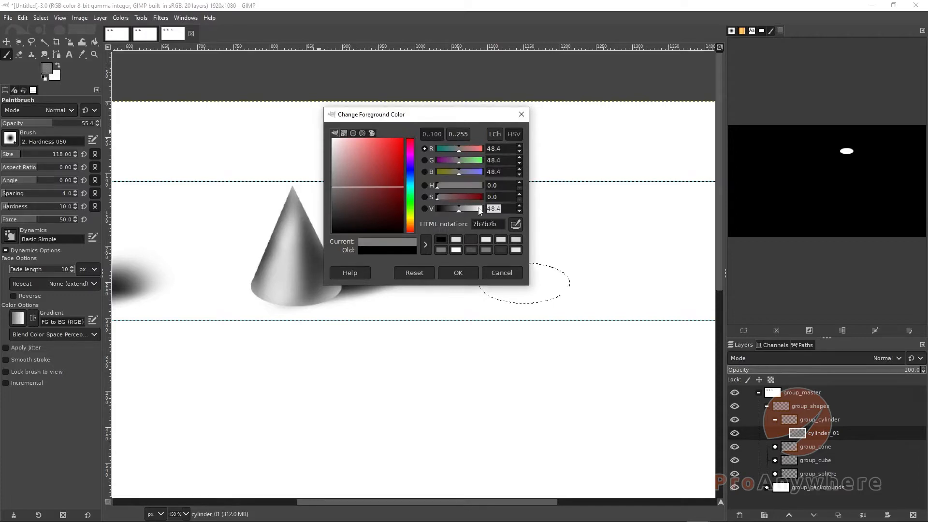
{"action": "type", "text": "50"}
{"action": "key", "text": "Return"}
{"action": "left_click", "coordinate": [454, 269]}
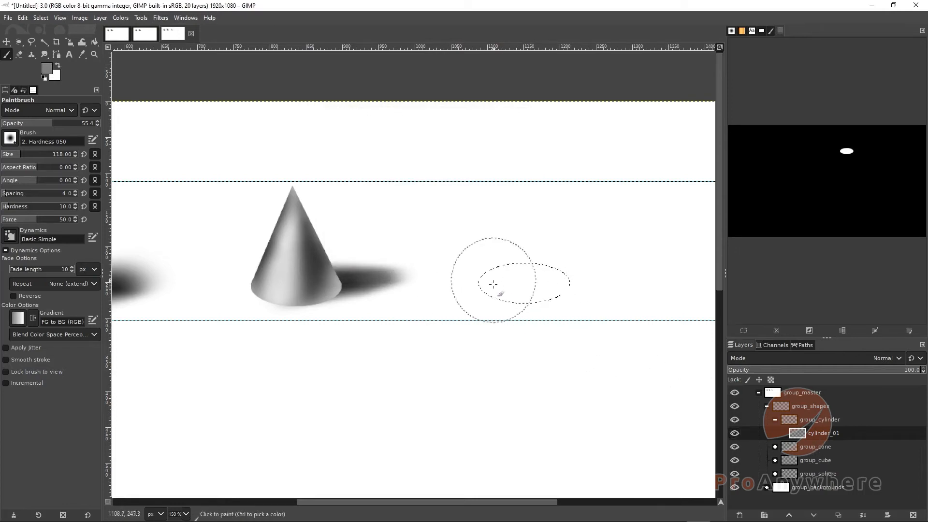
- Paint the elliptical selection solid grey with the brush at hardness 100 and opacity 100, replacing the semi-transparent first stroke
{"action": "mouse_move", "coordinate": [502, 289]}
{"action": "left_mouse_down"}
{"action": "mouse_move", "coordinate": [516, 282]}
{"action": "mouse_move", "coordinate": [482, 282]}
{"action": "left_mouse_up"}
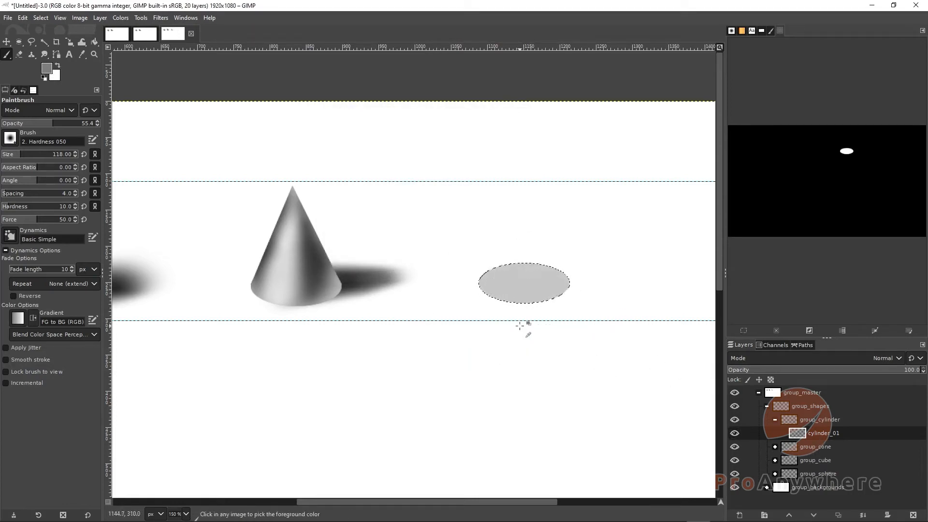
{"action": "key", "text": "ctrl+z"}
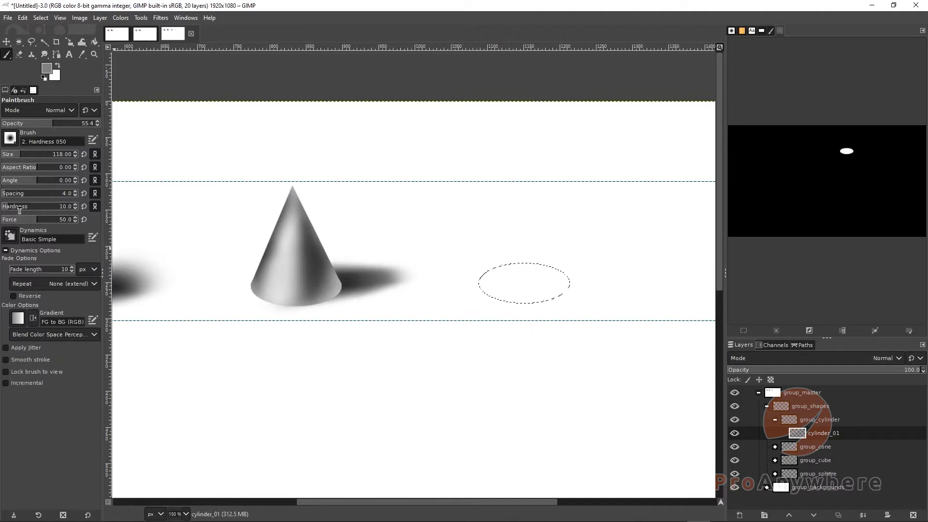
{"action": "left_click_drag", "start_coordinate": [27, 207], "coordinate": [91, 211]}
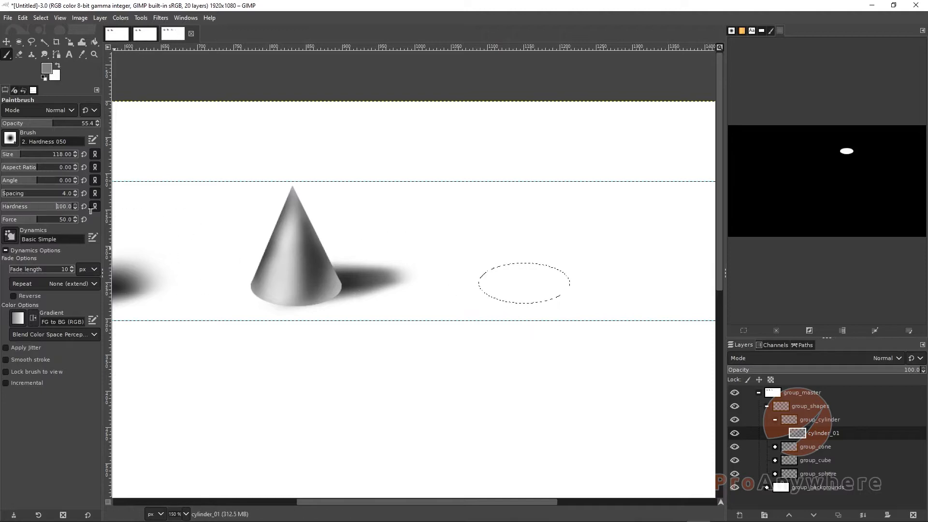
{"action": "left_click", "coordinate": [58, 127]}
{"action": "left_click_drag", "start_coordinate": [58, 126], "coordinate": [108, 126]}
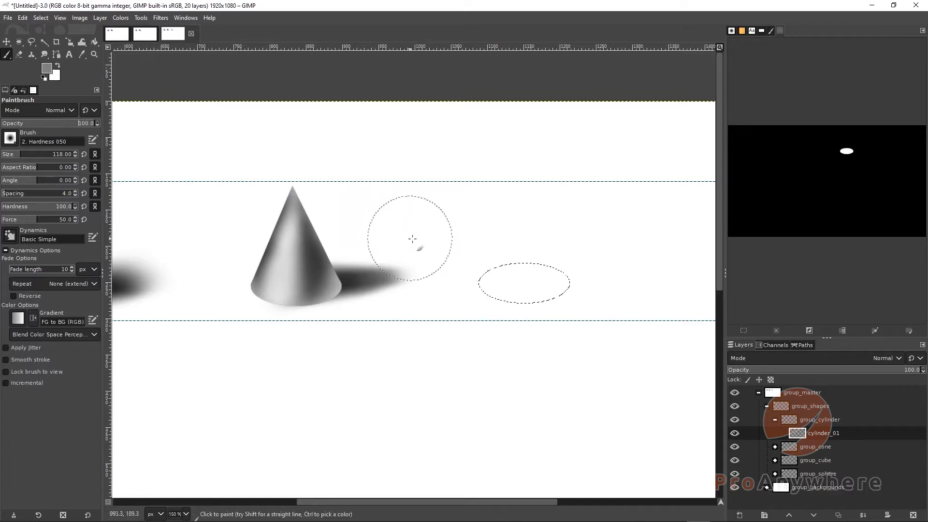
{"action": "left_click_drag", "start_coordinate": [504, 275], "coordinate": [542, 282]}
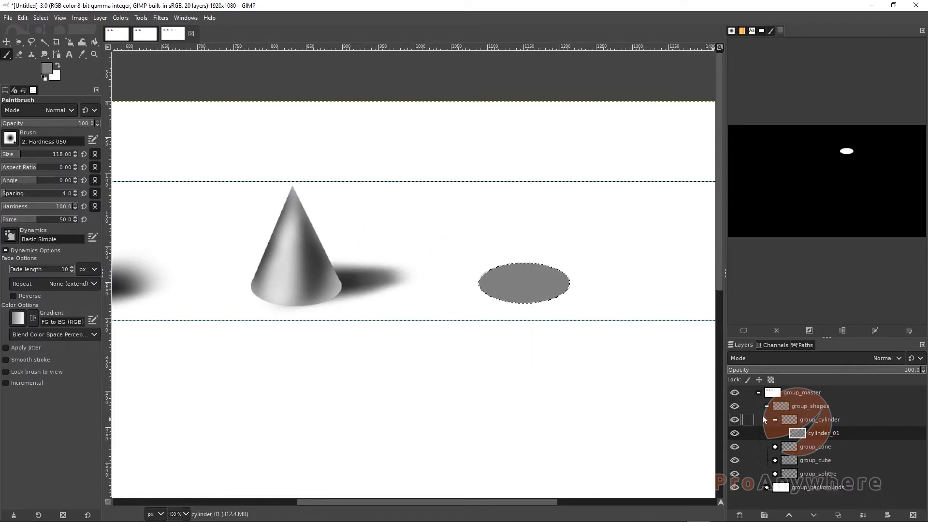
- Duplicate the cylinder_01 layer and move the copied ellipse straight up to just below the upper guide
{"action": "right_click", "coordinate": [829, 437]}
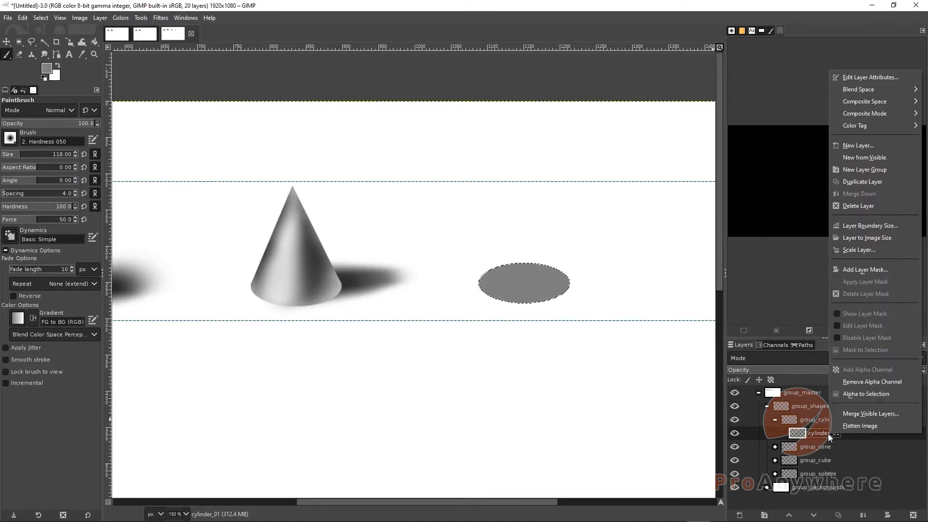
{"action": "left_click", "coordinate": [862, 181]}
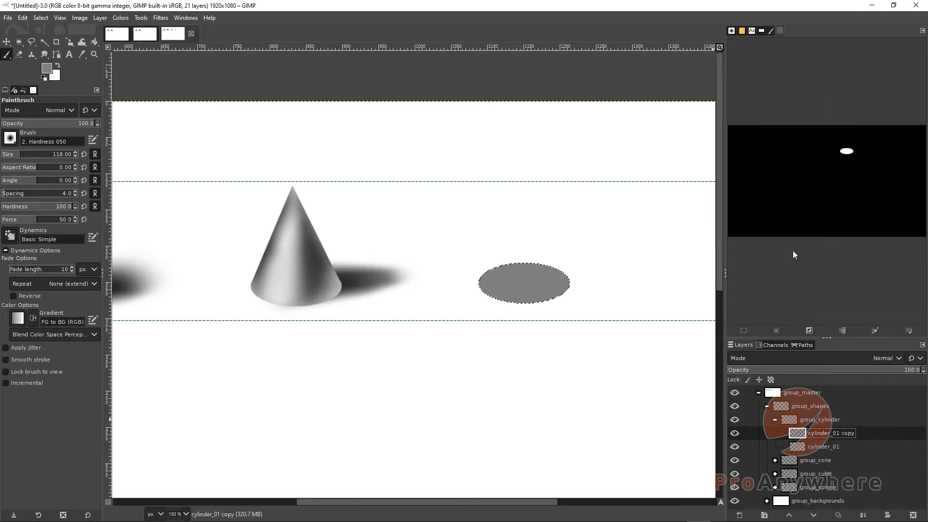
{"action": "left_click", "coordinate": [6, 42]}
{"action": "left_click_drag", "start_coordinate": [524, 281], "coordinate": [503, 212]}
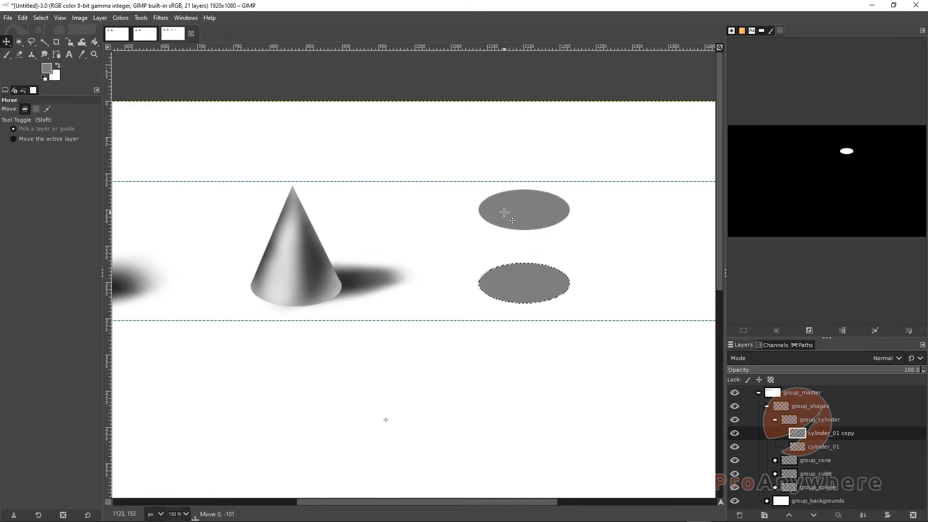
{"action": "left_click_drag", "start_coordinate": [504, 212], "coordinate": [503, 207]}
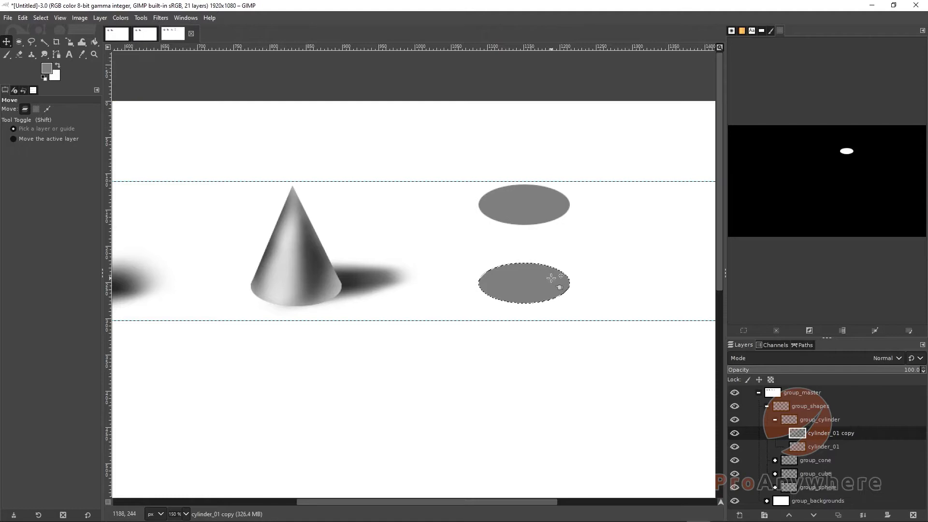
- Merge the copied ellipse layer down into cylinder_01 and select both ellipses from the layer's alpha
{"action": "right_click", "coordinate": [837, 437]}
{"action": "left_click", "coordinate": [773, 189]}
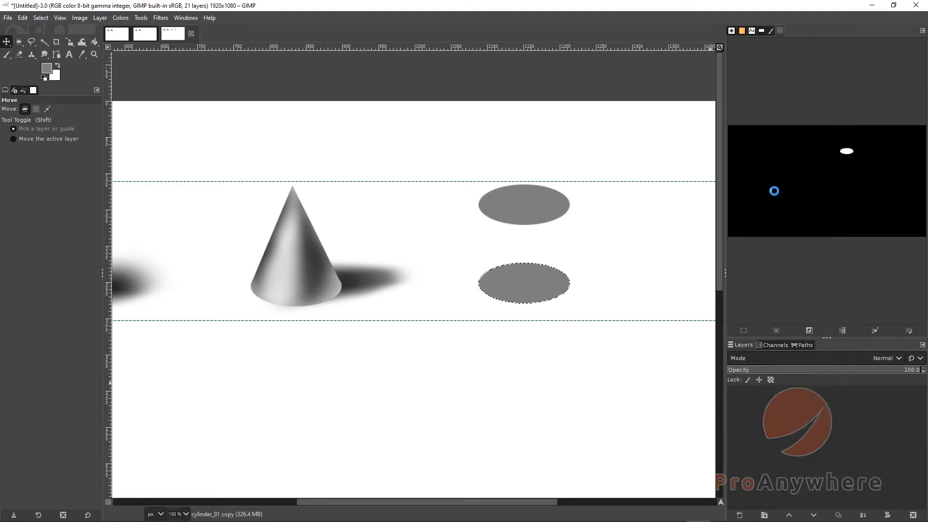
{"action": "right_click", "coordinate": [824, 434]}
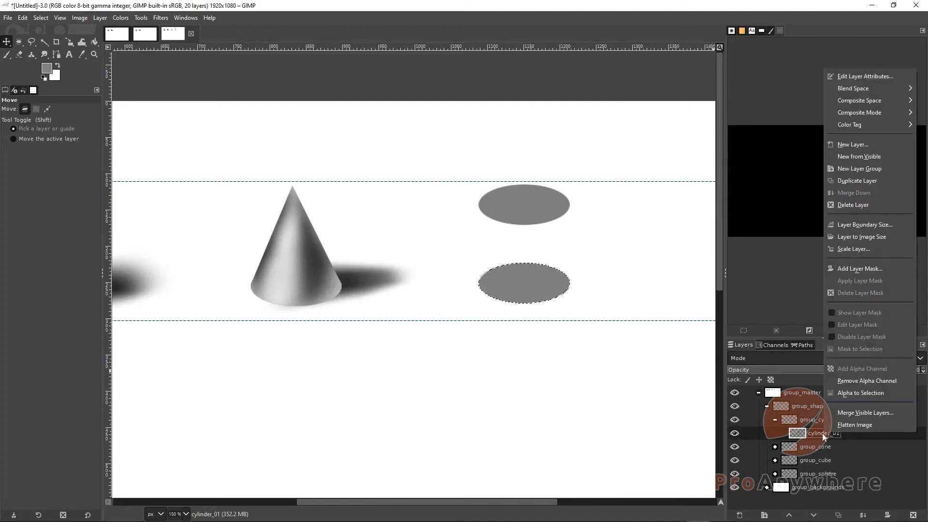
{"action": "left_click", "coordinate": [860, 392]}
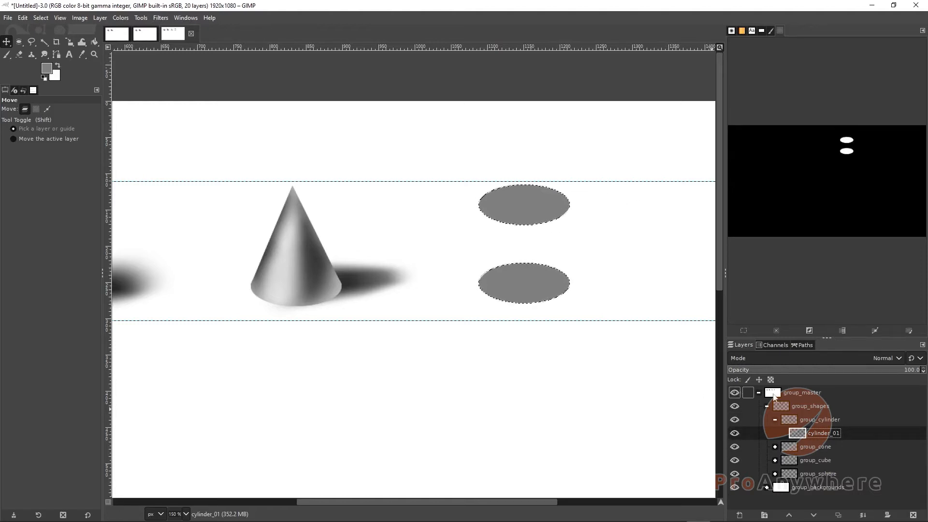
- Add the area between the two ellipses to the selection with Free Select and paint the whole cylinder silhouette solid grey
{"action": "left_click", "coordinate": [31, 42]}
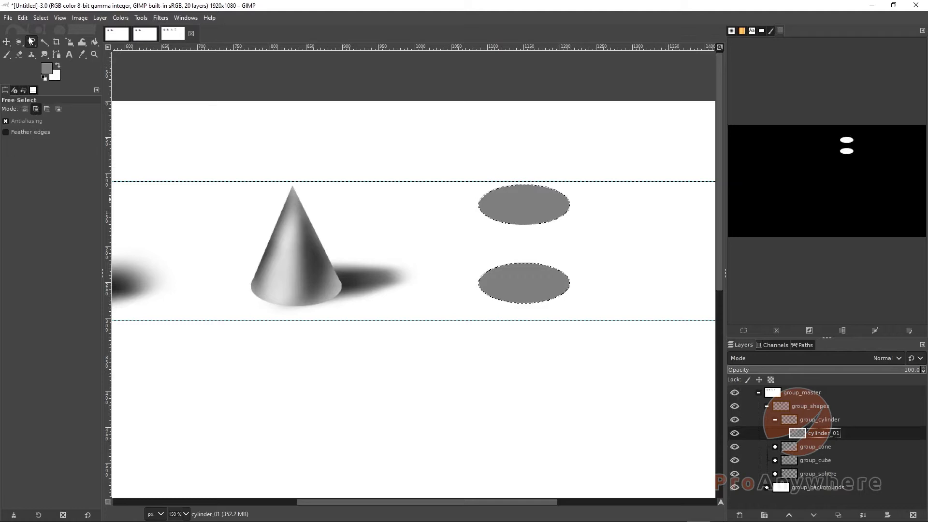
{"action": "left_click", "coordinate": [36, 110]}
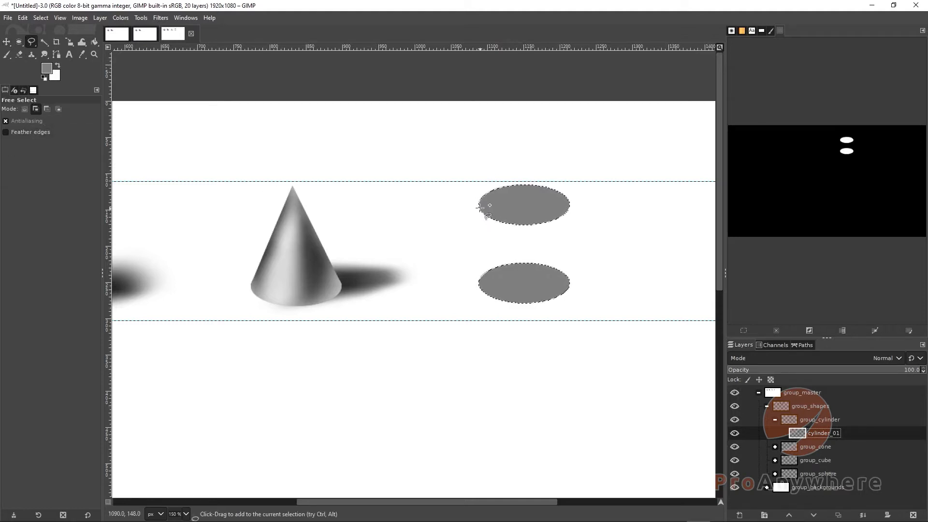
{"action": "left_click", "coordinate": [479, 205]}
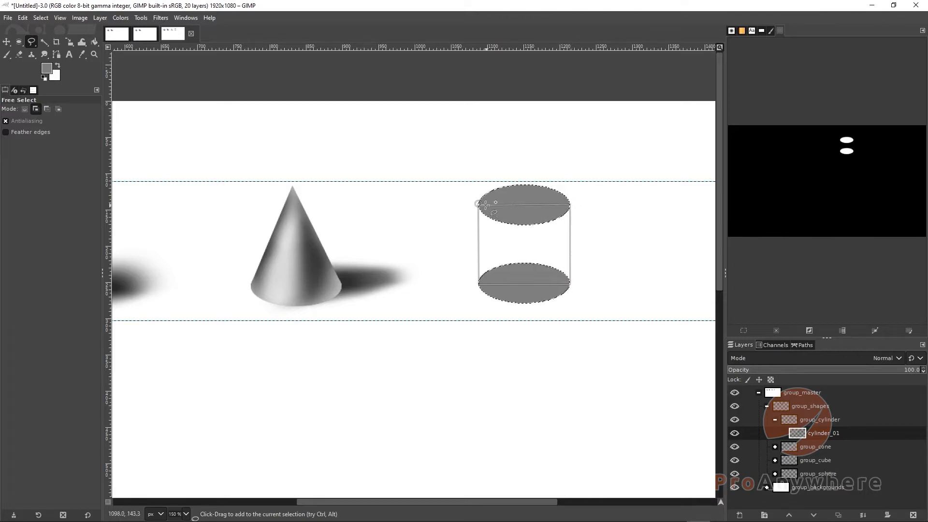
{"action": "key", "text": "Return"}
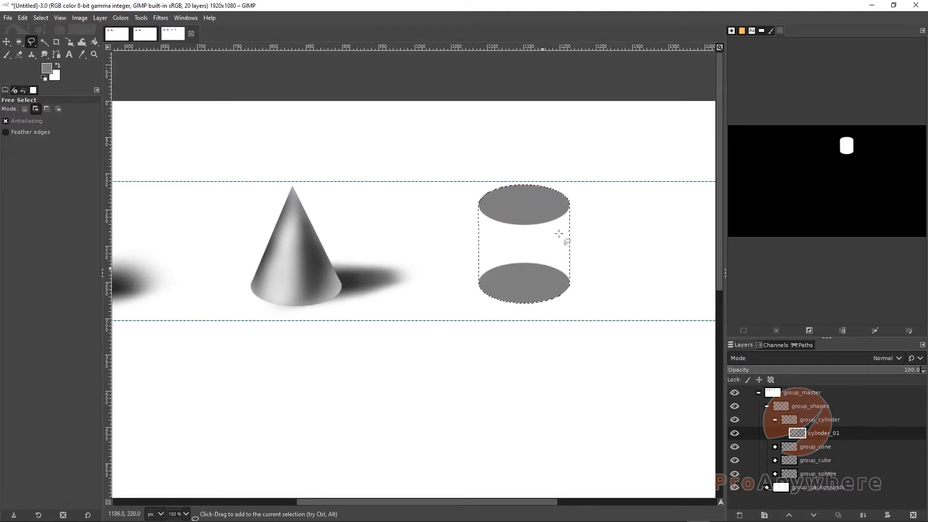
{"action": "left_click", "coordinate": [12, 53]}
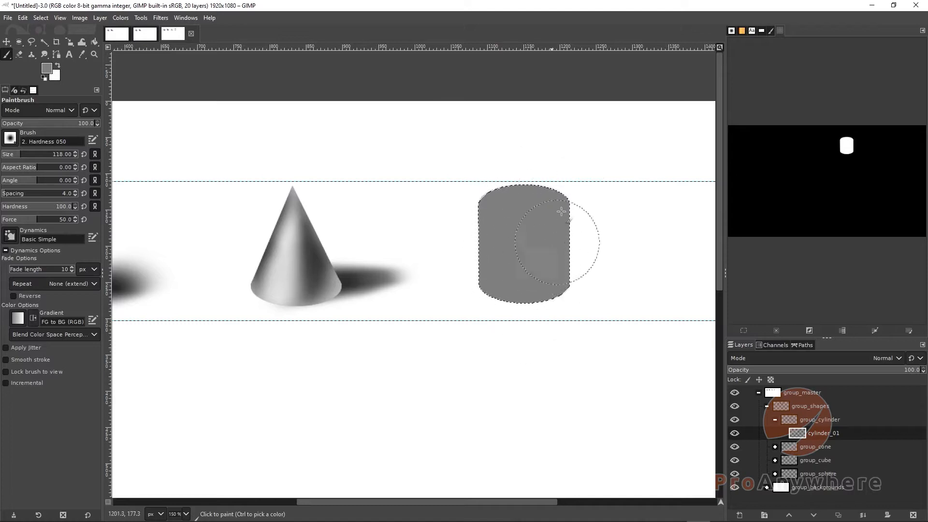
{"action": "left_click", "coordinate": [522, 336]}
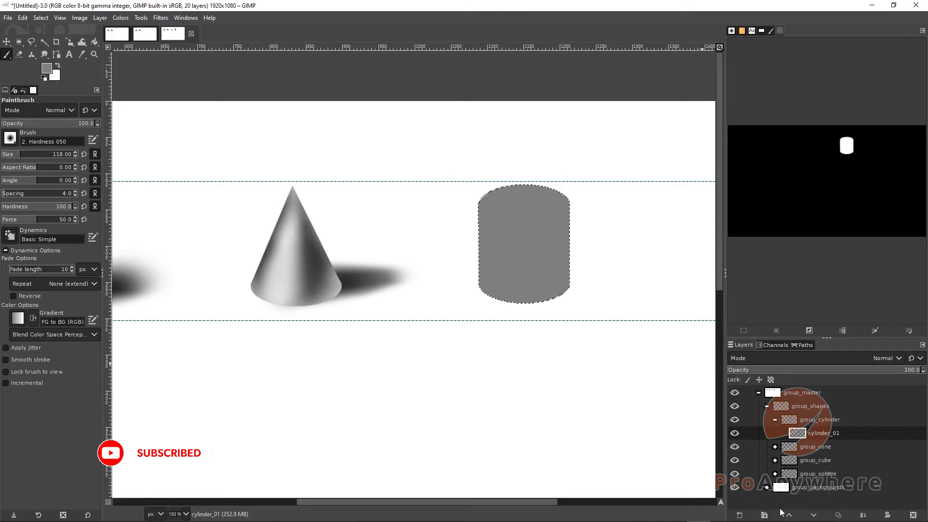
- Add a transparent layer named cylinder_01_top above cylinder_01 and choose the Ellipse Select tool
{"action": "left_click", "coordinate": [743, 516]}
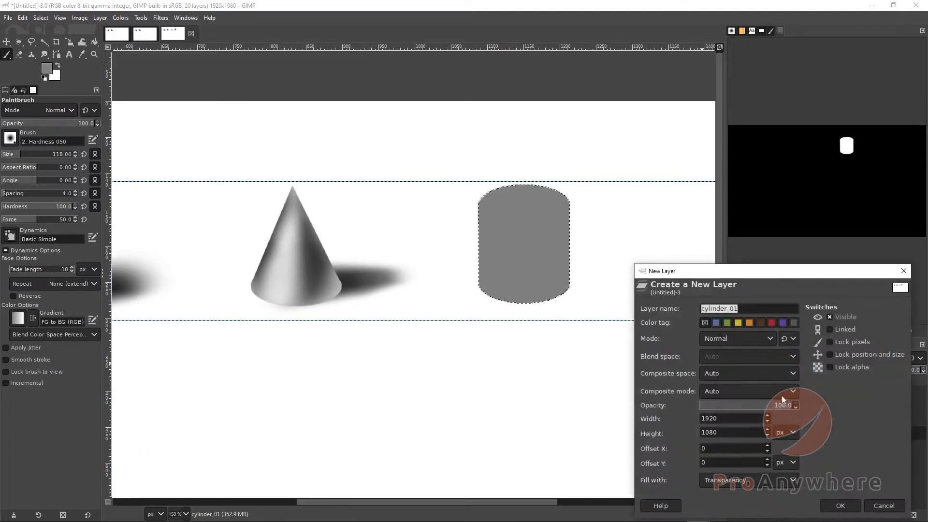
{"action": "left_click", "coordinate": [753, 310]}
{"action": "type", "text": "_top"}
{"action": "key", "text": "Return"}
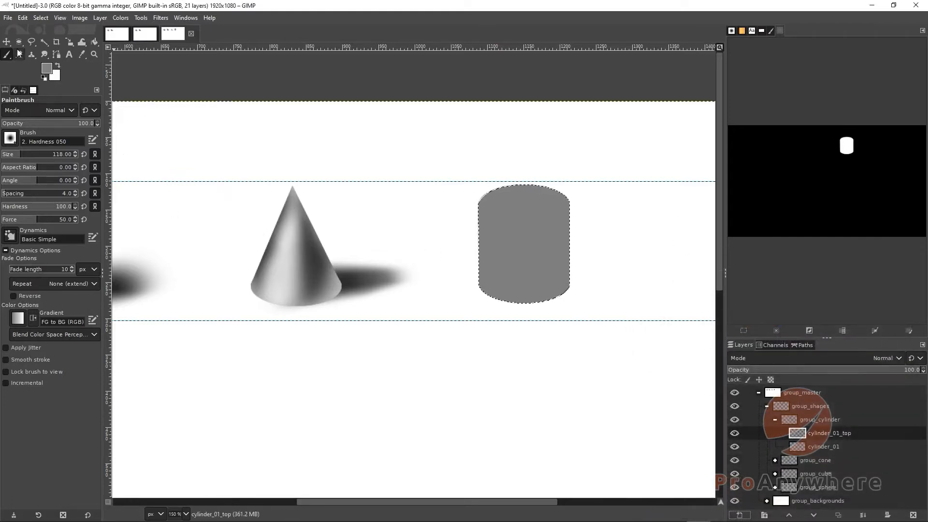
{"action": "left_click_drag", "start_coordinate": [18, 42], "coordinate": [65, 55]}
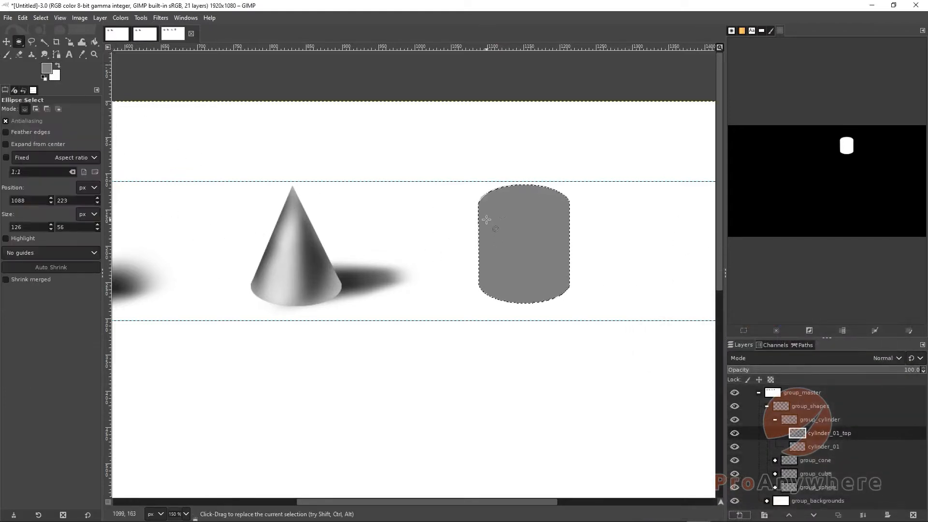
{"action": "left_click_drag", "start_coordinate": [518, 196], "coordinate": [588, 223]}
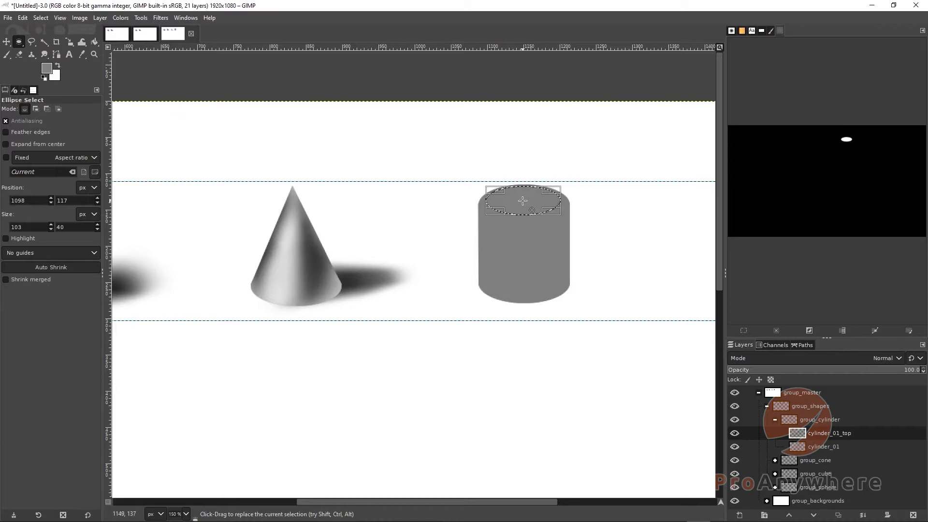
{"action": "scroll", "coordinate": [527, 203], "scroll_direction": "up", "scroll_amount": 4}
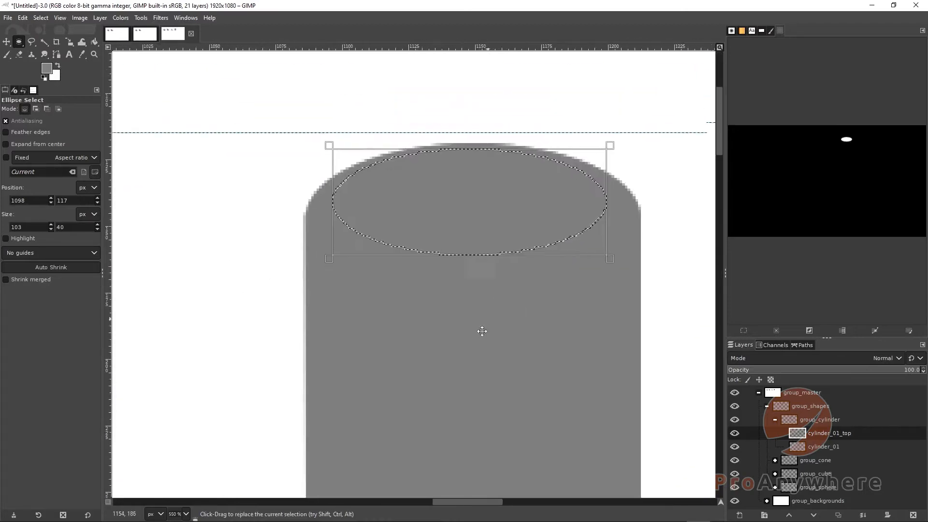
{"action": "left_click_drag", "start_coordinate": [482, 331], "coordinate": [465, 370]}
{"action": "left_click_drag", "start_coordinate": [433, 257], "coordinate": [439, 251]}
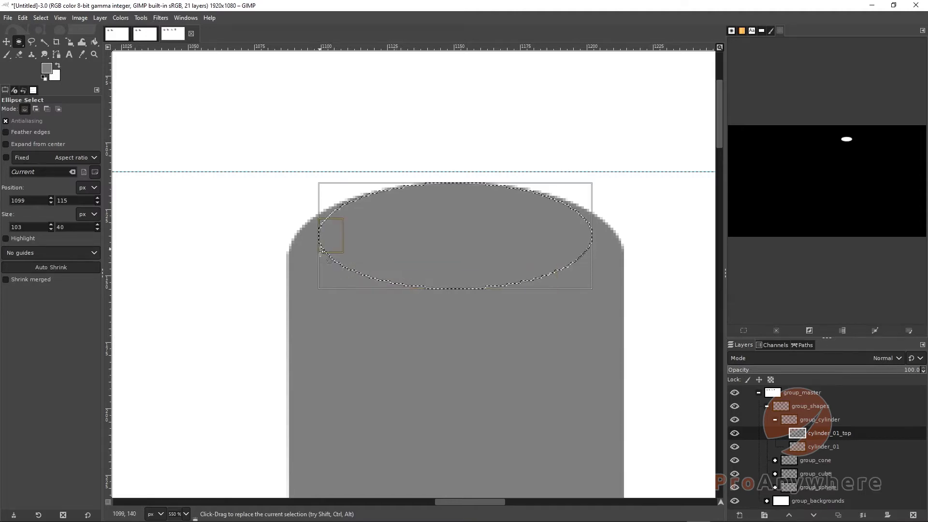
{"action": "left_click_drag", "start_coordinate": [325, 279], "coordinate": [299, 285]}
{"action": "key", "text": "ctrl+z"}
{"action": "scroll", "coordinate": [401, 282], "scroll_direction": "down", "scroll_amount": 8}
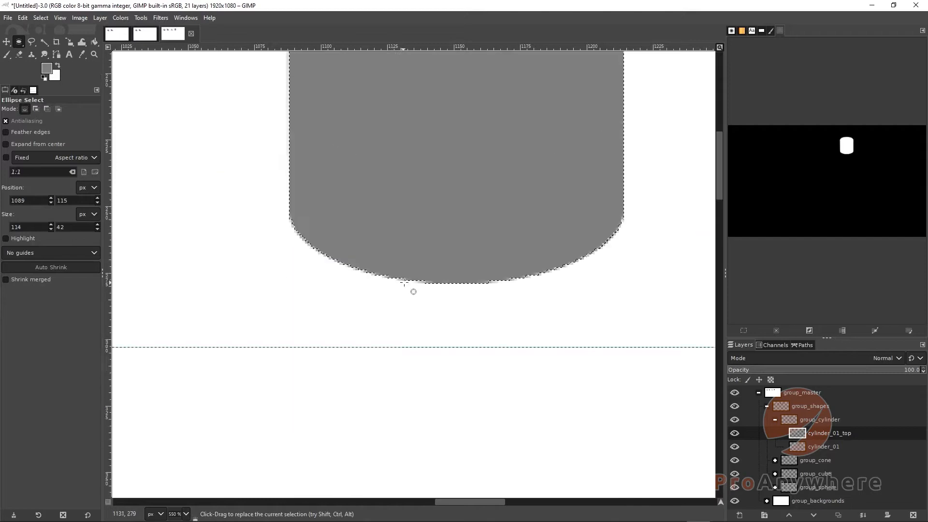
{"action": "scroll", "coordinate": [404, 283], "scroll_direction": "up", "scroll_amount": 8}
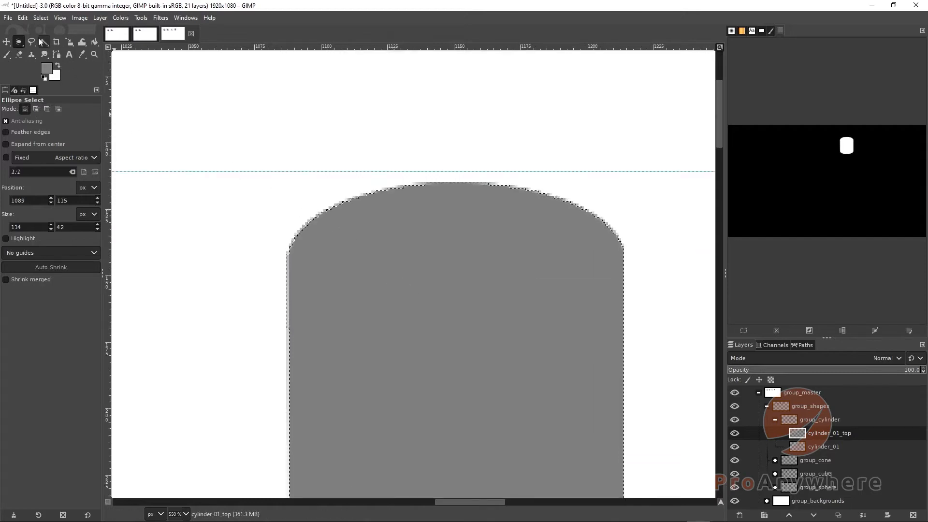
- Draw an elliptical selection over the cylinder's top and fit it to about 128 × 42 px at position 1086, 115
{"action": "left_click_drag", "start_coordinate": [438, 220], "coordinate": [632, 302]}
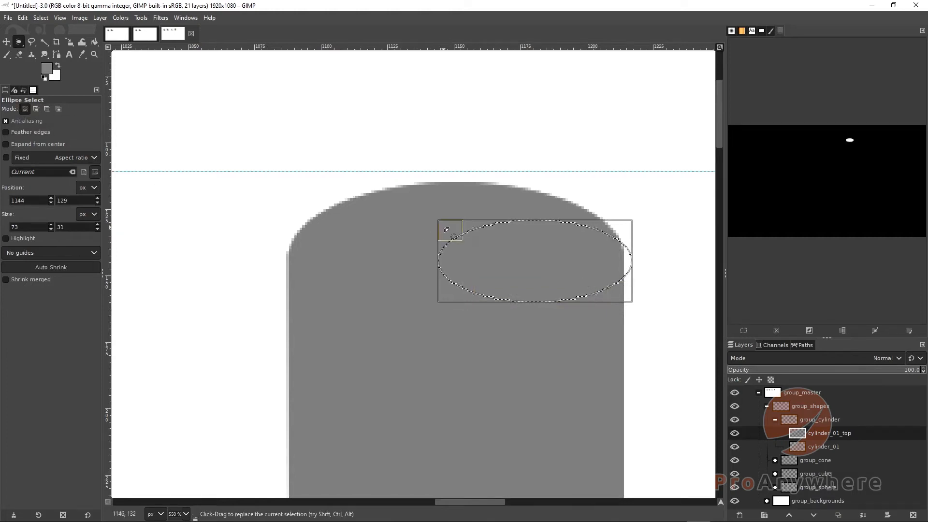
{"action": "left_click_drag", "start_coordinate": [515, 263], "coordinate": [440, 226]}
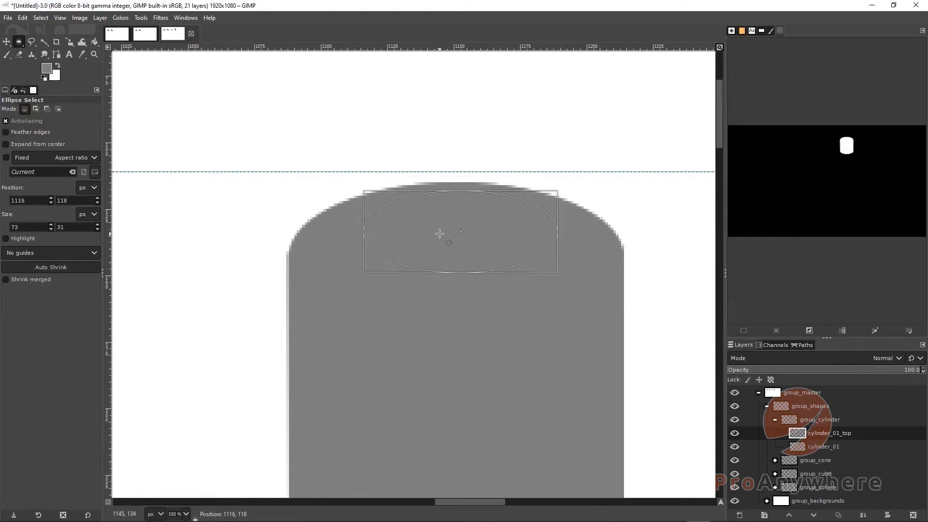
{"action": "left_click_drag", "start_coordinate": [388, 255], "coordinate": [356, 266]}
{"action": "left_click", "coordinate": [435, 235]}
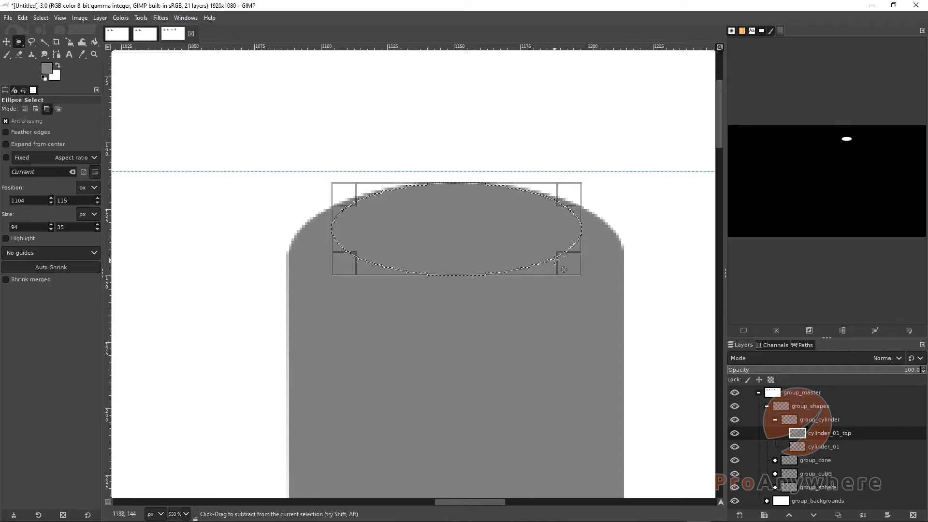
{"action": "left_click_drag", "start_coordinate": [554, 261], "coordinate": [621, 268]}
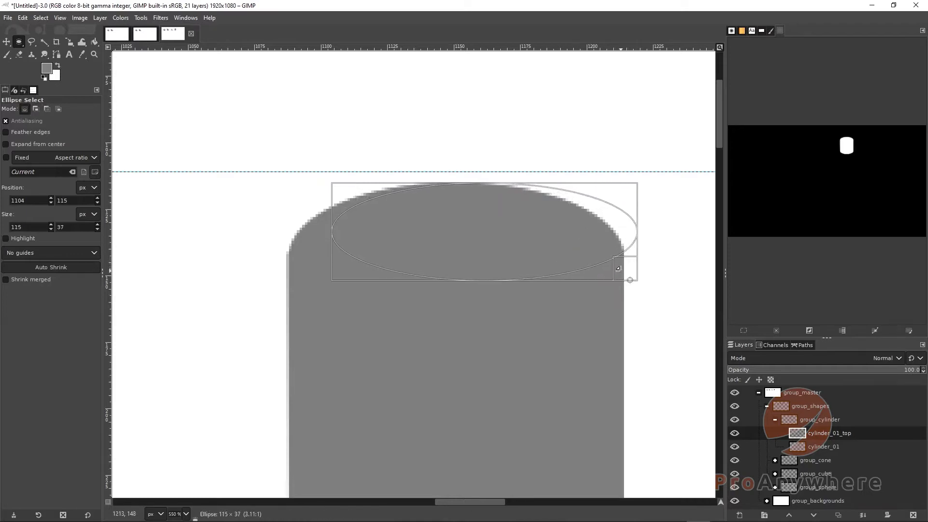
{"action": "left_click_drag", "start_coordinate": [545, 241], "coordinate": [514, 243]}
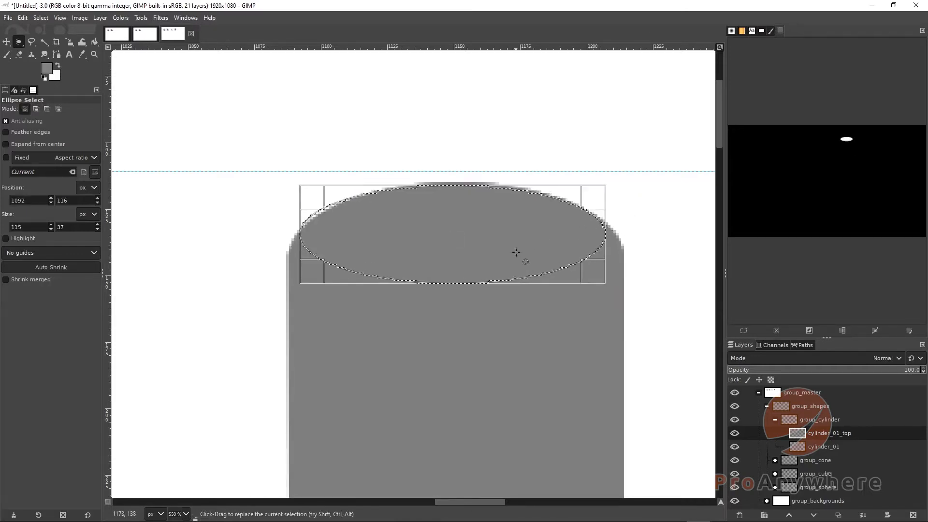
{"action": "left_click_drag", "start_coordinate": [579, 278], "coordinate": [594, 257]}
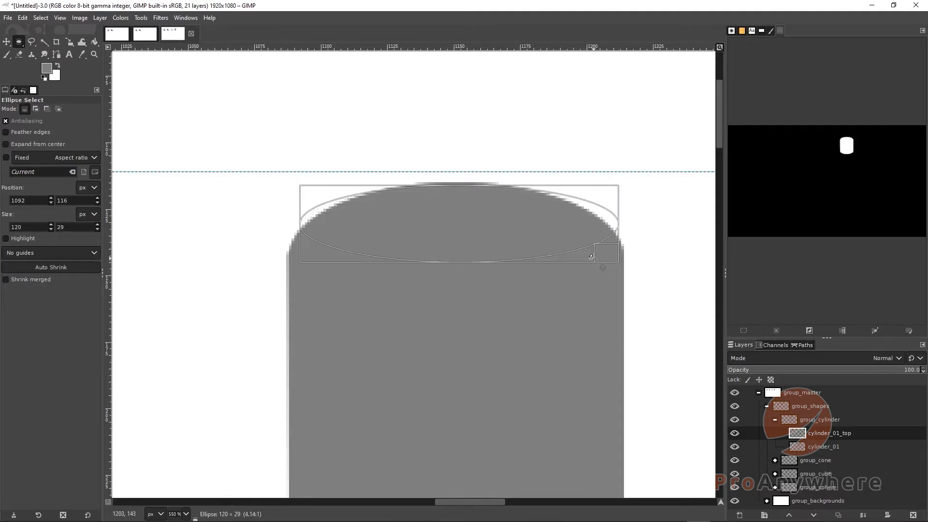
{"action": "left_click_drag", "start_coordinate": [506, 239], "coordinate": [504, 239]}
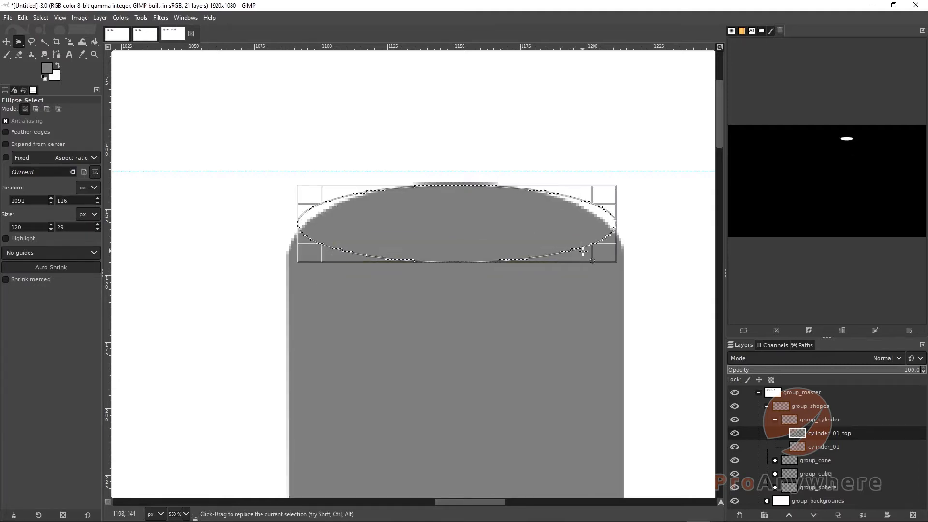
{"action": "left_click_drag", "start_coordinate": [593, 255], "coordinate": [609, 288]}
{"action": "mouse_move", "coordinate": [519, 246]}
{"action": "left_mouse_down"}
{"action": "mouse_move", "coordinate": [506, 244]}
{"action": "mouse_move", "coordinate": [514, 238]}
{"action": "left_mouse_up"}
{"action": "left_click_drag", "start_coordinate": [598, 286], "coordinate": [606, 289]}
{"action": "left_click_drag", "start_coordinate": [509, 249], "coordinate": [497, 252]}
- Extend the elliptical selection's upper edge to the guide, making it about 128 × 45 px at position 1086, 111
{"action": "scroll", "coordinate": [502, 316], "scroll_direction": "down", "scroll_amount": 1}
{"action": "scroll", "coordinate": [503, 316], "scroll_direction": "down", "scroll_amount": 4}
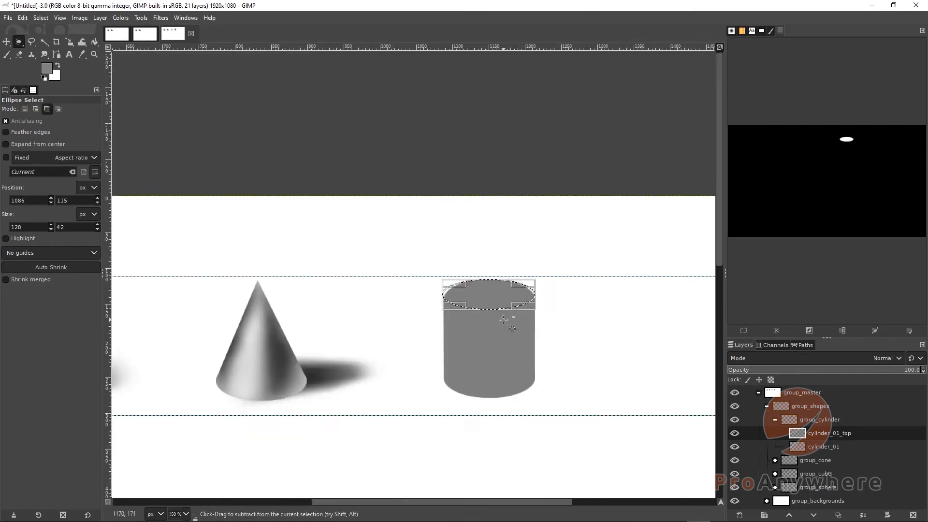
{"action": "scroll", "coordinate": [503, 319], "scroll_direction": "up", "scroll_amount": 2}
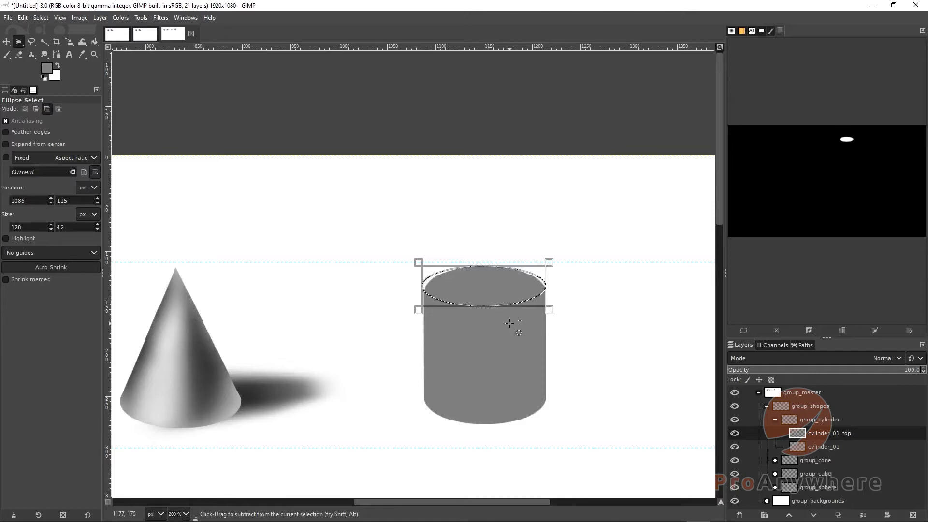
{"action": "scroll", "coordinate": [509, 324], "scroll_direction": "up", "scroll_amount": 1}
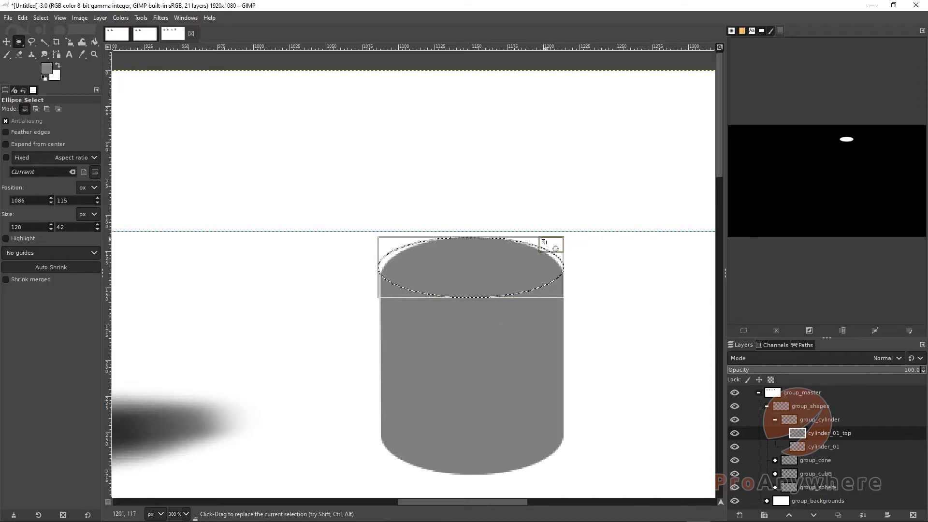
{"action": "left_click_drag", "start_coordinate": [555, 248], "coordinate": [558, 247]}
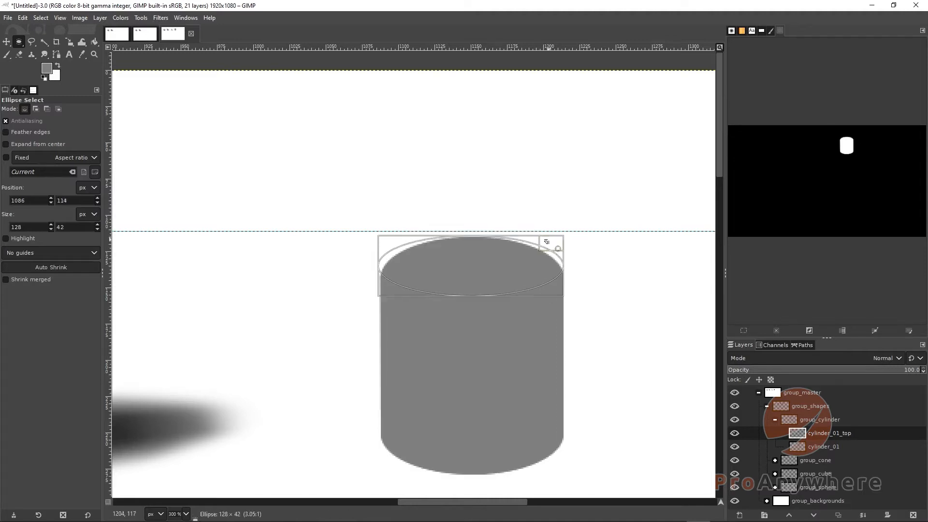
{"action": "left_click_drag", "start_coordinate": [558, 245], "coordinate": [558, 246]}
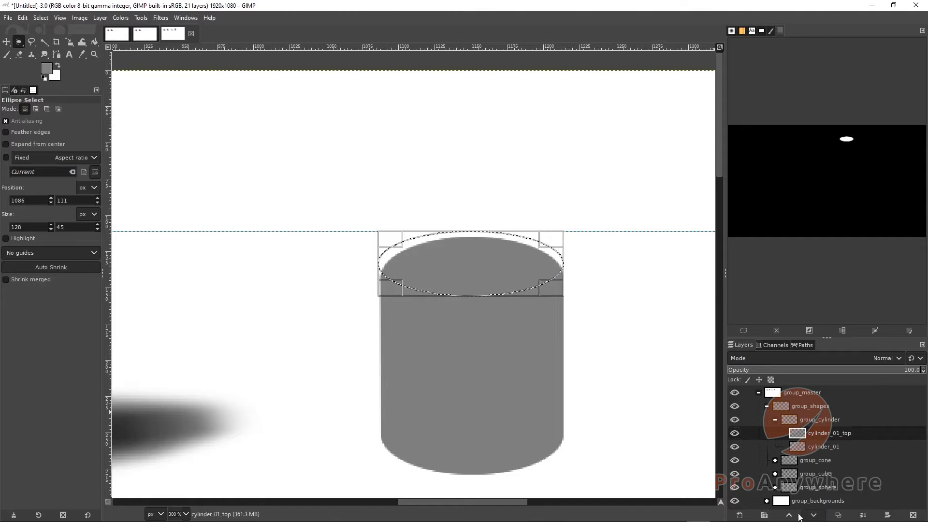
- Add a transparent layer named temp above cylinder_01_top and rename it temp_selection
{"action": "left_click", "coordinate": [738, 516]}
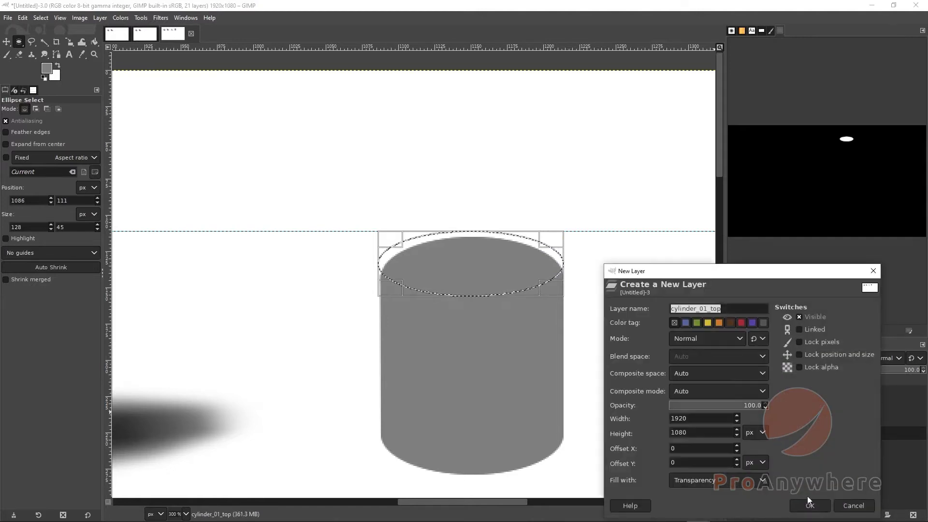
{"action": "left_click_drag", "start_coordinate": [722, 308], "coordinate": [656, 306]}
{"action": "type", "text": "temp"}
{"action": "key", "text": "Return"}
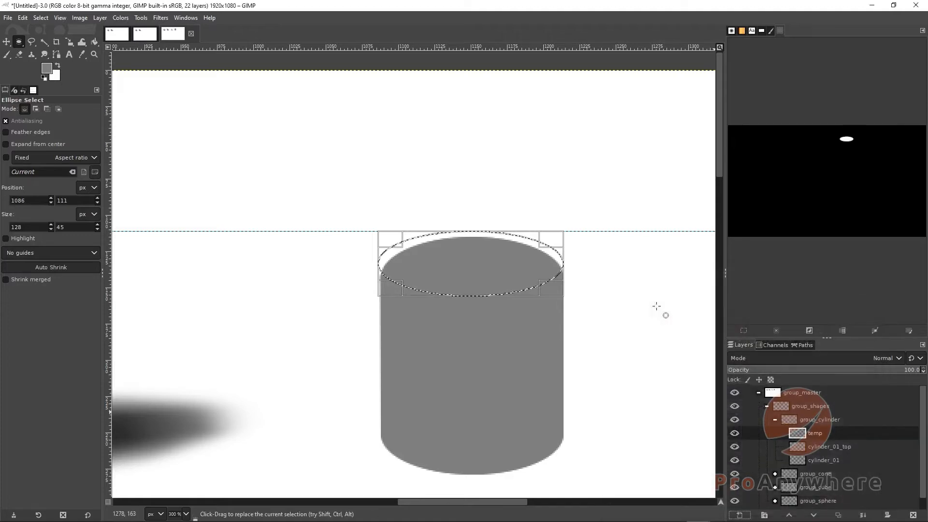
{"action": "double_click", "coordinate": [828, 437]}
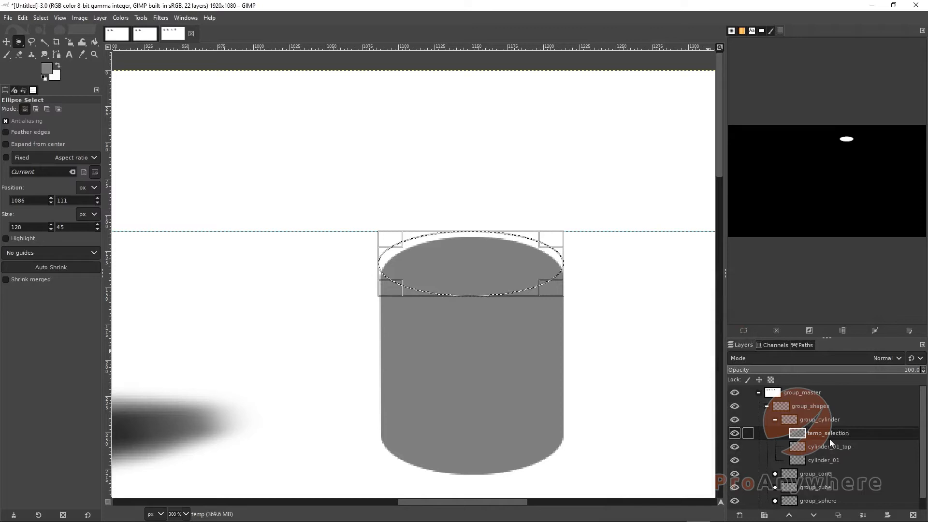
{"action": "key", "text": "Return"}
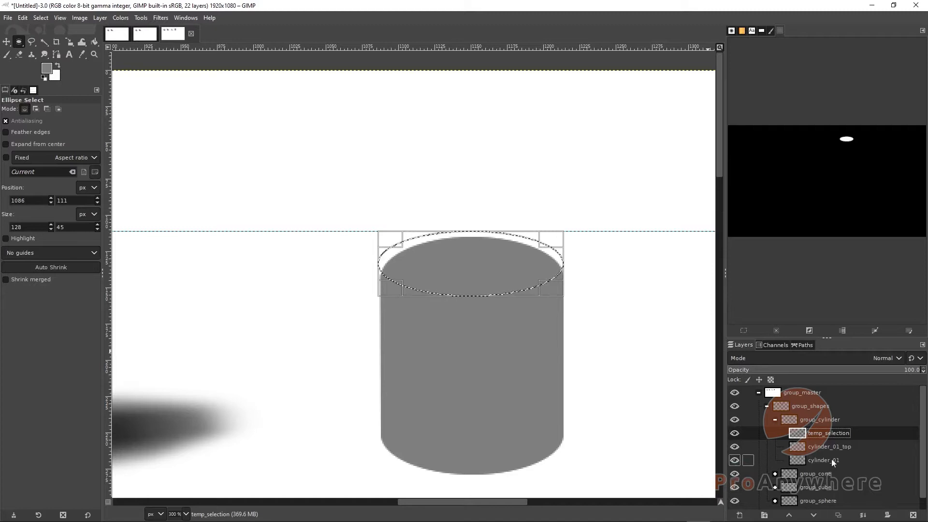
- Hide the cylinder_01_top and cylinder_01 layers, leaving temp_selection as the active visible layer
{"action": "left_click_drag", "start_coordinate": [734, 433], "coordinate": [734, 447]}
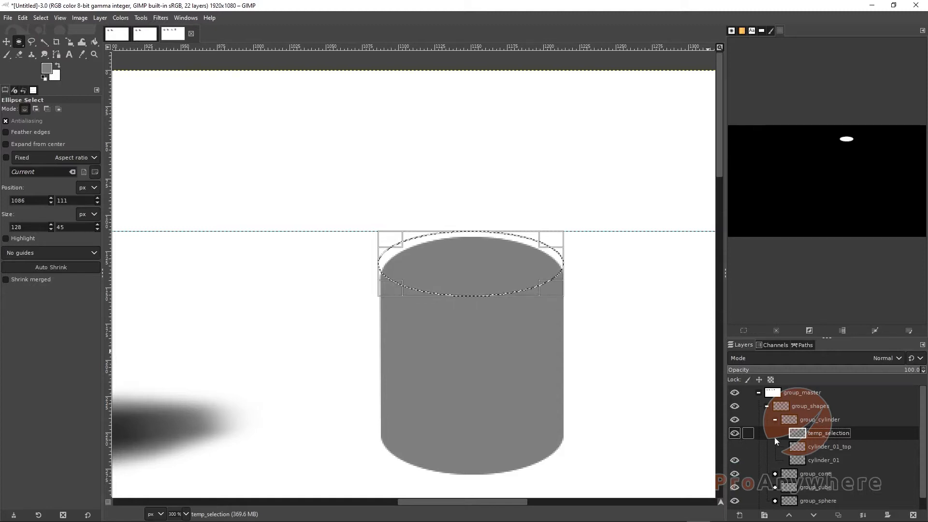
{"action": "left_click", "coordinate": [734, 432]}
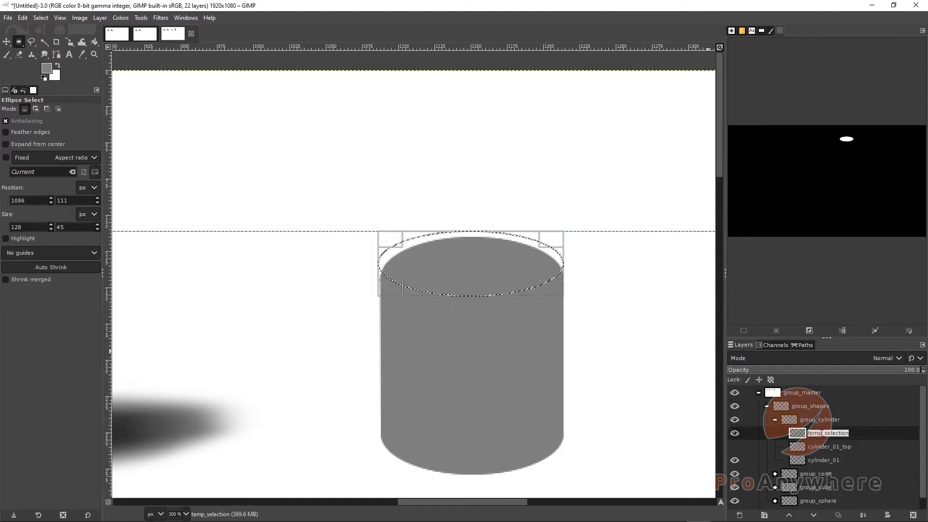
{"action": "left_click", "coordinate": [735, 460]}
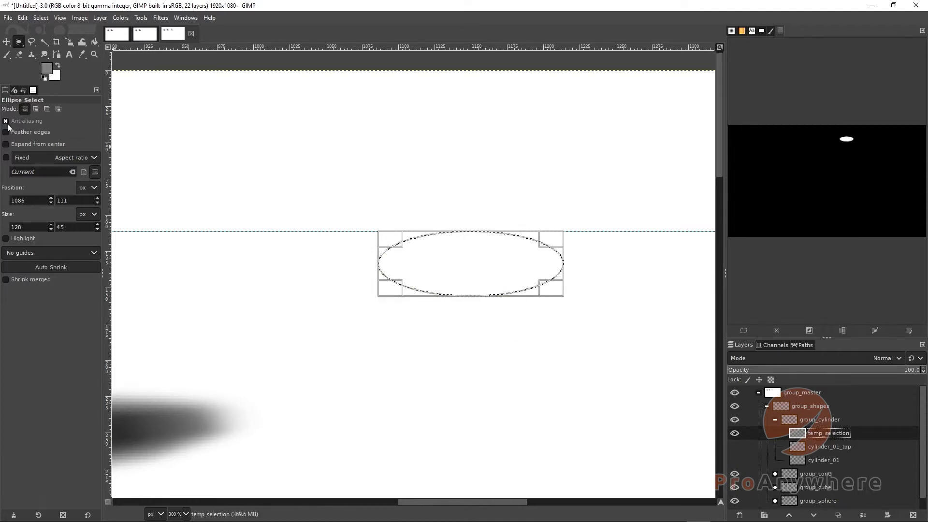
{"action": "left_click", "coordinate": [47, 69]}
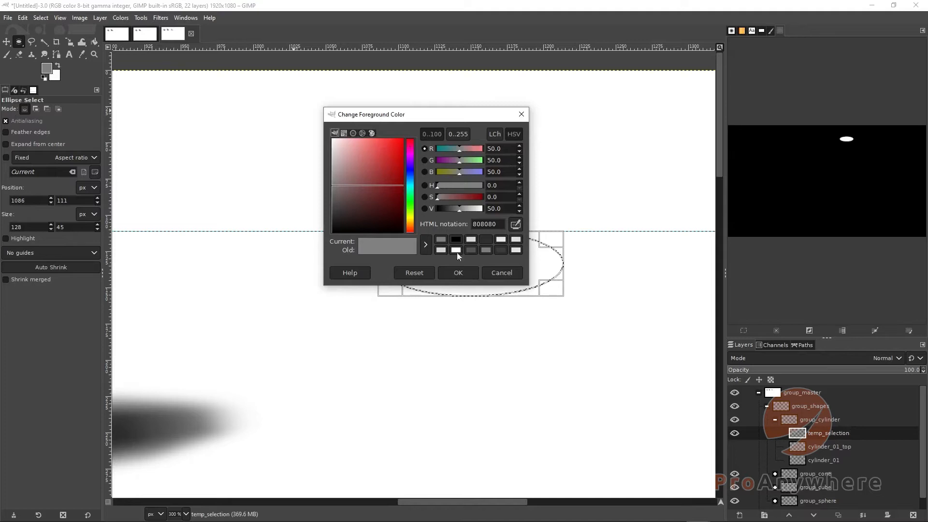
{"action": "left_click", "coordinate": [451, 277]}
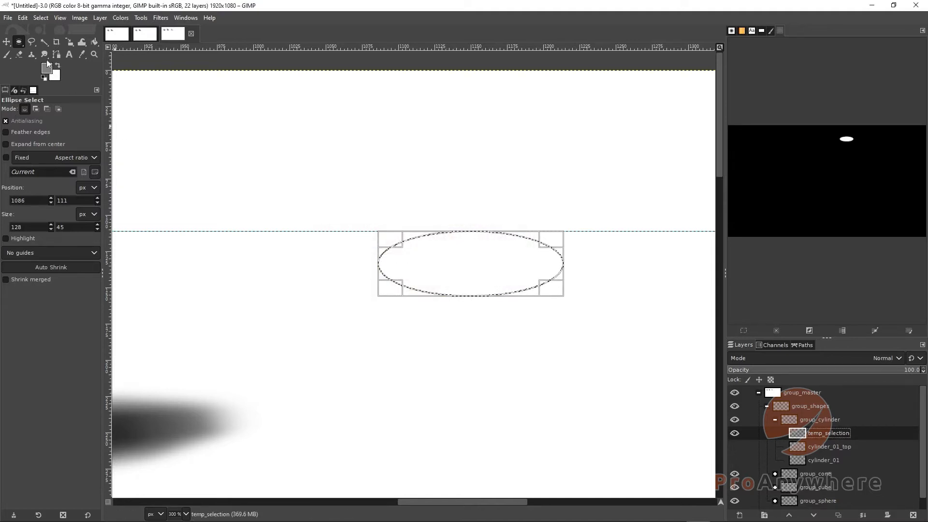
- Bucket-fill the elliptical selection with the grey foreground colour on the temp_selection layer
{"action": "left_click", "coordinate": [8, 55]}
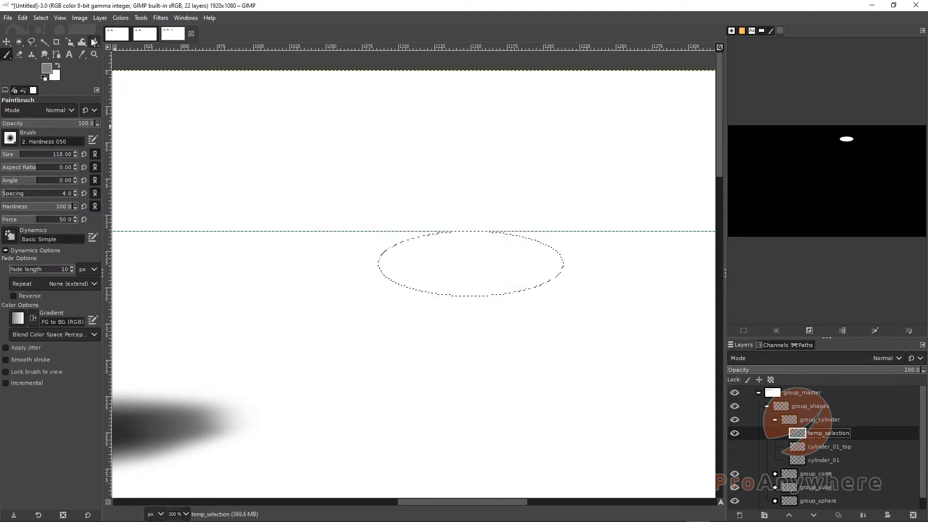
{"action": "key", "text": "shift+b"}
{"action": "left_click", "coordinate": [459, 289]}
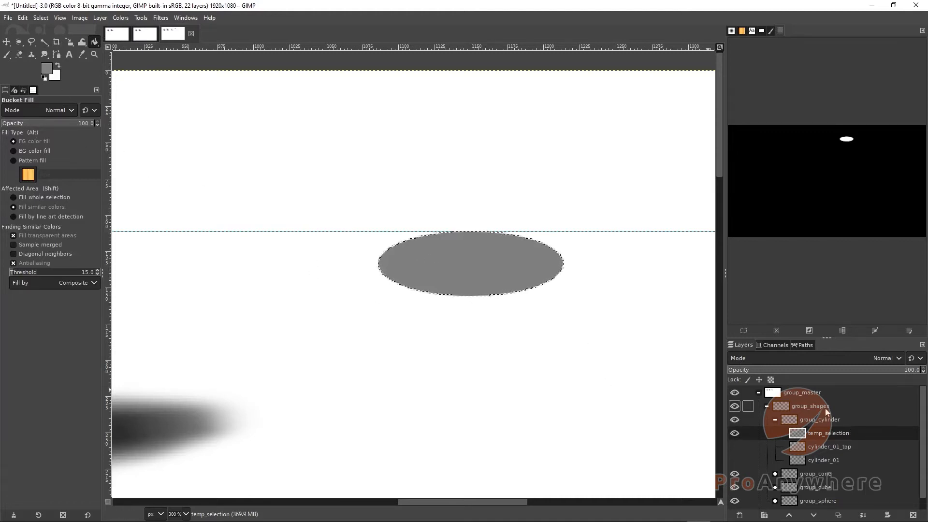
- Switch visibility from the temp_selection layer to cylinder_01 and clear the elliptical selection
{"action": "left_click", "coordinate": [735, 432]}
{"action": "left_click", "coordinate": [735, 460]}
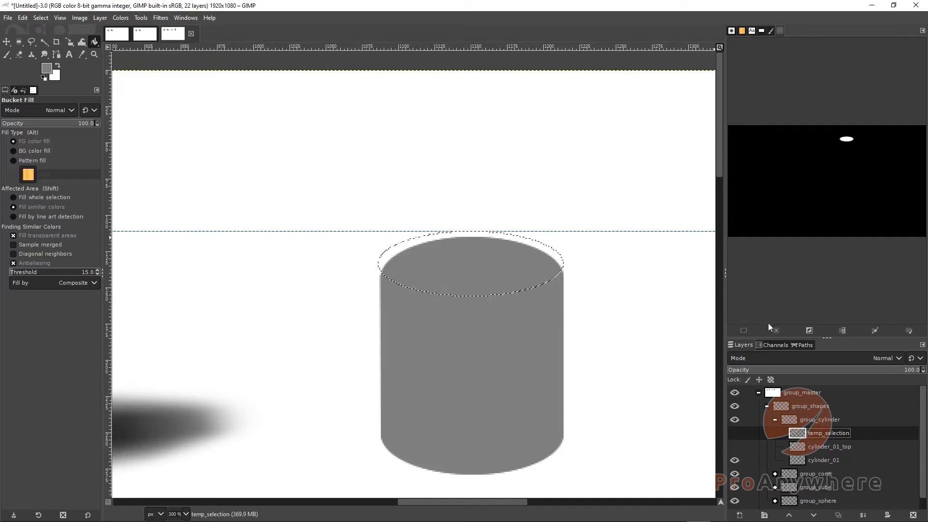
{"action": "key", "text": "ctrl+shift+a"}
{"action": "left_click", "coordinate": [41, 18]}
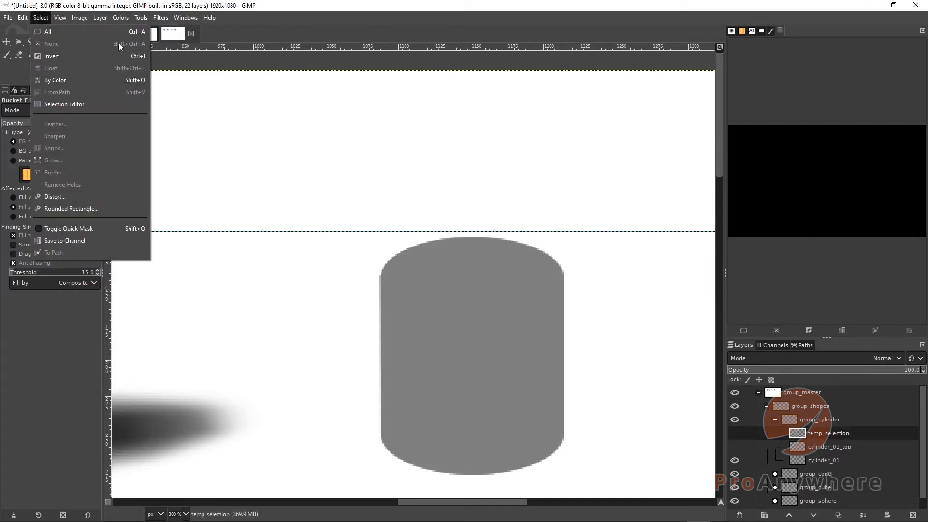
{"action": "left_click", "coordinate": [239, 12]}
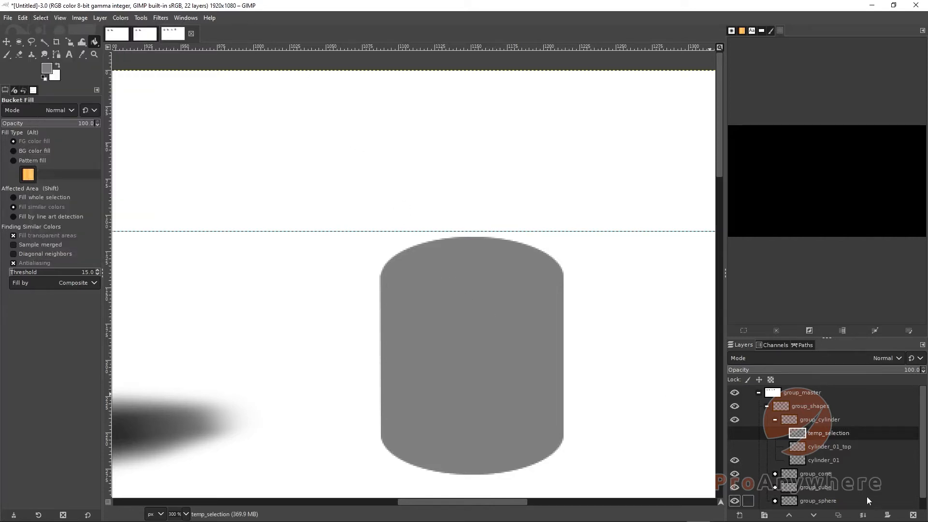
- Select the cylinder's outline from the alpha channel of the cylinder_01 layer
{"action": "left_click", "coordinate": [838, 459]}
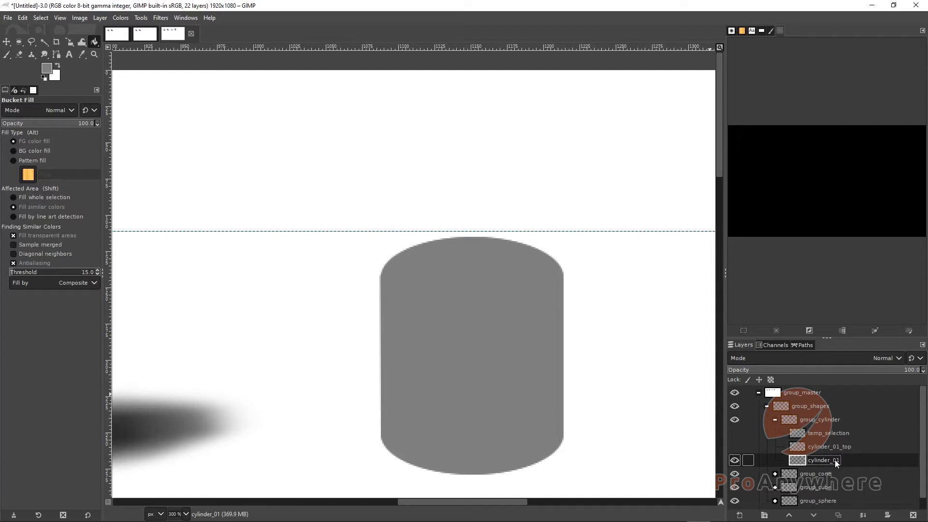
{"action": "right_click", "coordinate": [823, 458]}
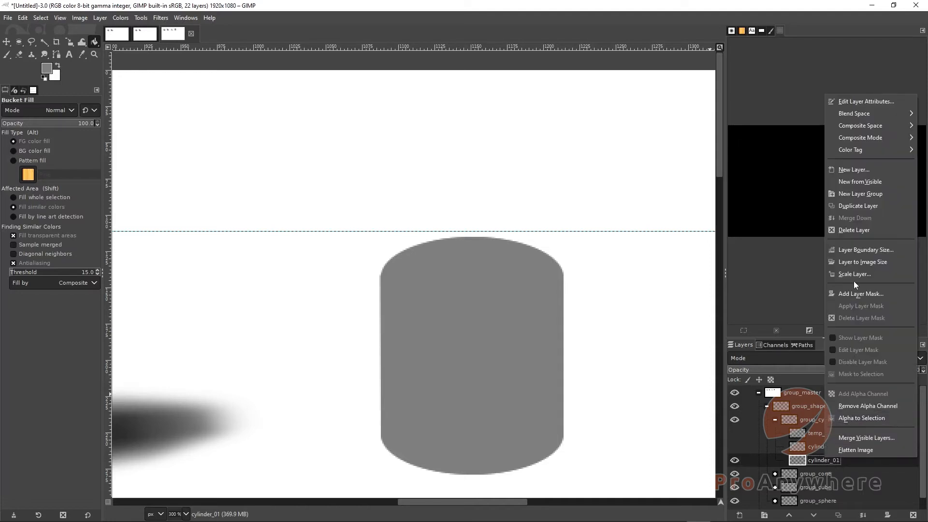
{"action": "left_click", "coordinate": [857, 419]}
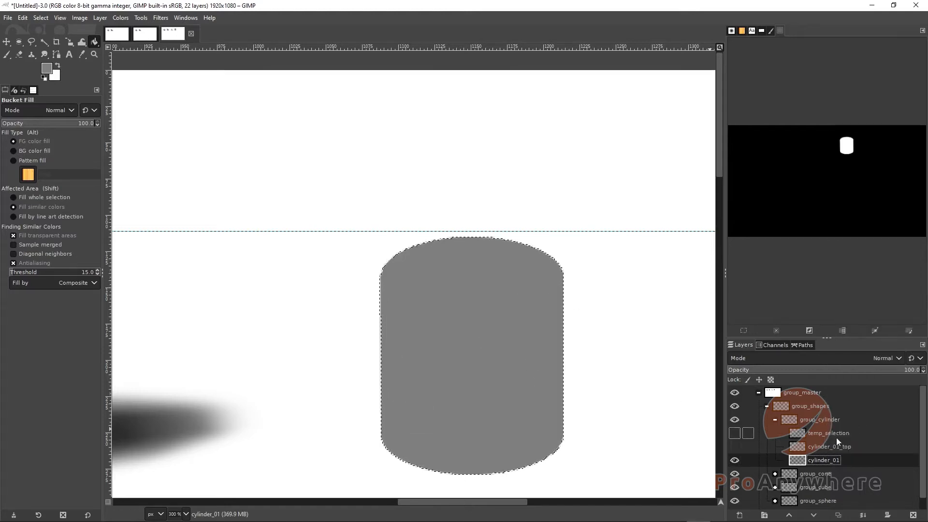
- Delete the temp_selection layer and make cylinder_01_top the active, visible layer above the visible cylinder_01
{"action": "left_click", "coordinate": [834, 436]}
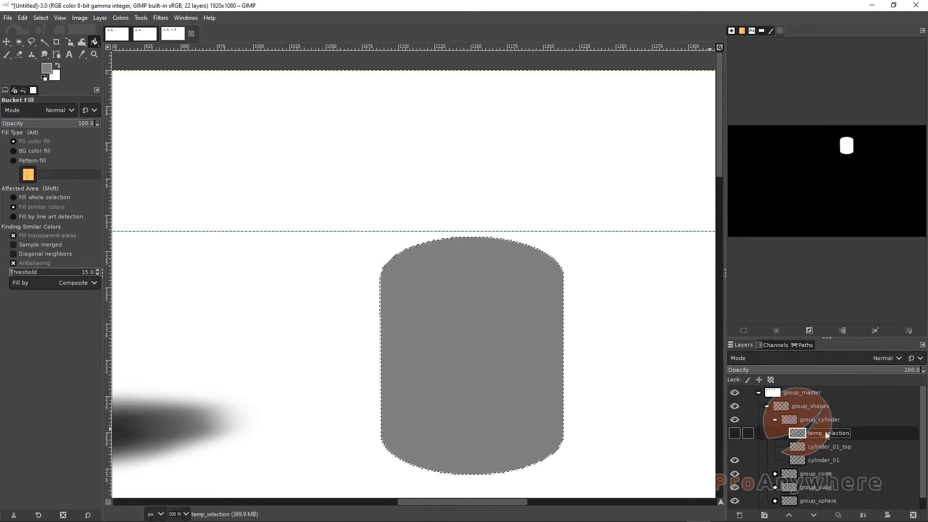
{"action": "left_click", "coordinate": [911, 515]}
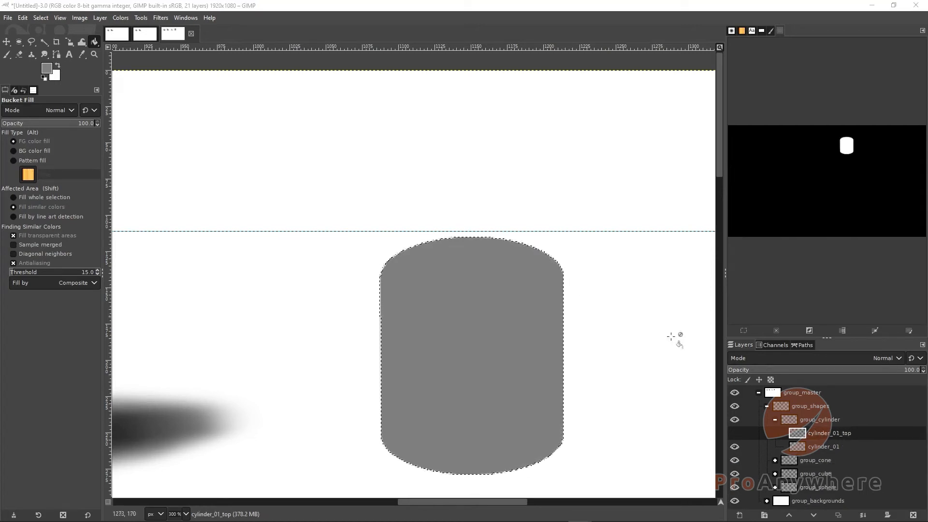
{"action": "left_click", "coordinate": [734, 435]}
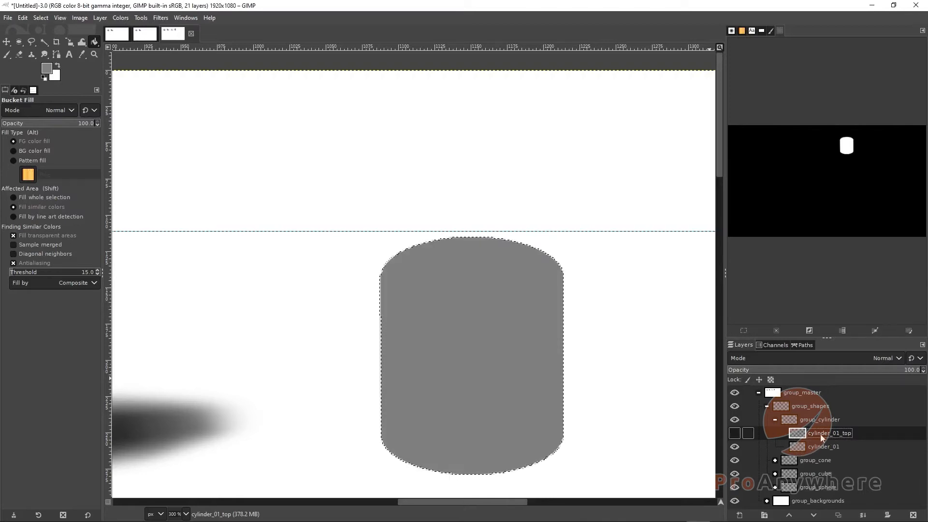
{"action": "left_click", "coordinate": [817, 447]}
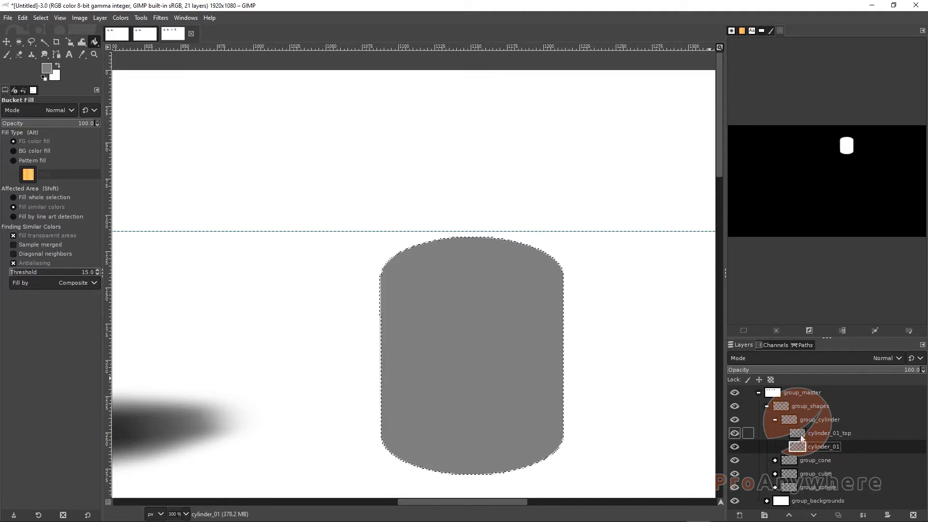
{"action": "left_click", "coordinate": [820, 432]}
{"action": "left_click", "coordinate": [734, 446]}
{"action": "left_click", "coordinate": [734, 446]}
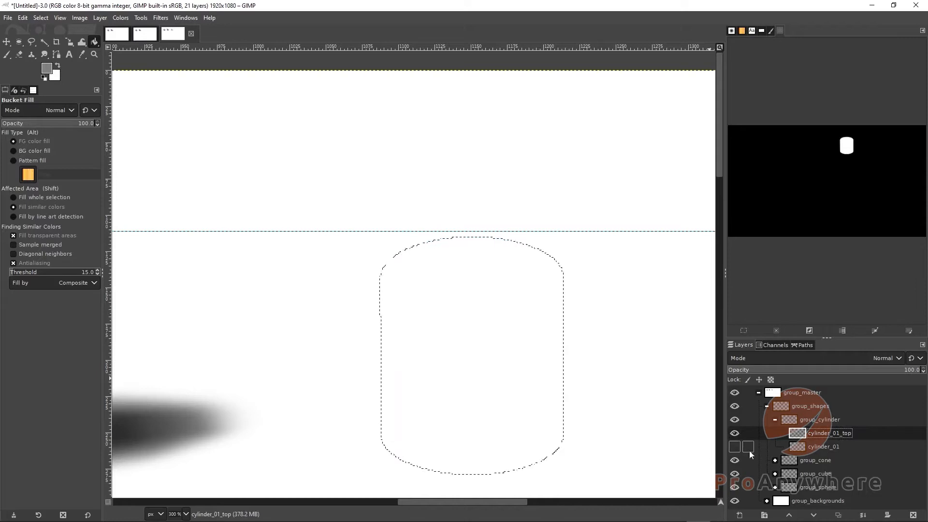
{"action": "left_click", "coordinate": [735, 447]}
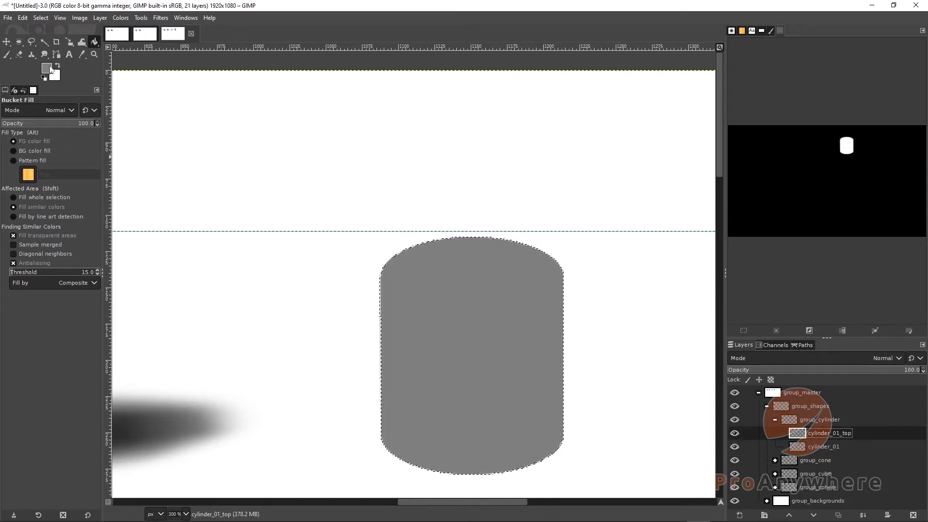
- Intersect the cylinder selection with an ellipse drawn over its top, about 126 × 42 px at position 1087, 114
{"action": "left_click", "coordinate": [19, 44]}
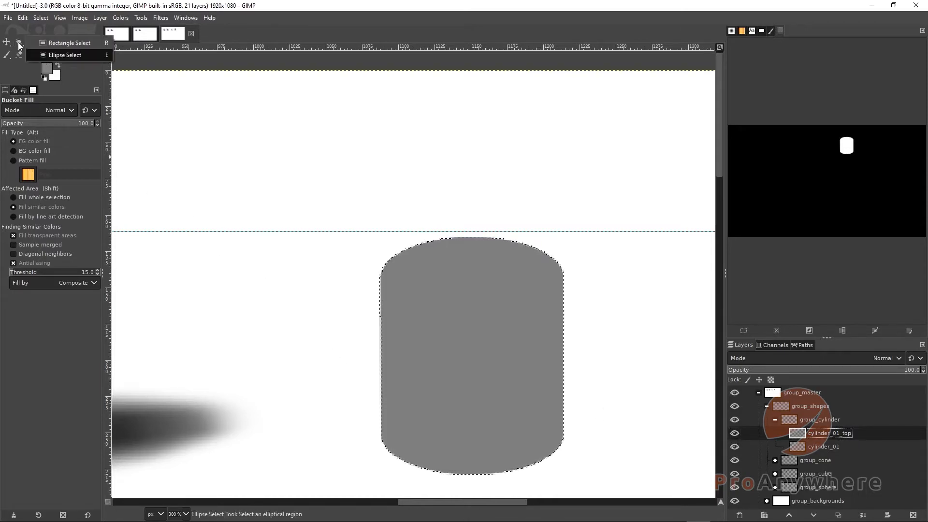
{"action": "left_click", "coordinate": [59, 56]}
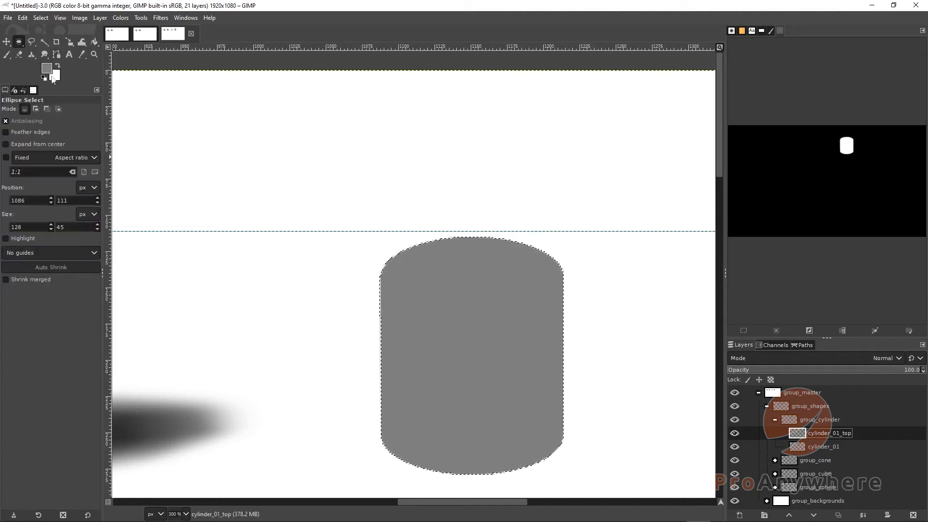
{"action": "left_click", "coordinate": [58, 109]}
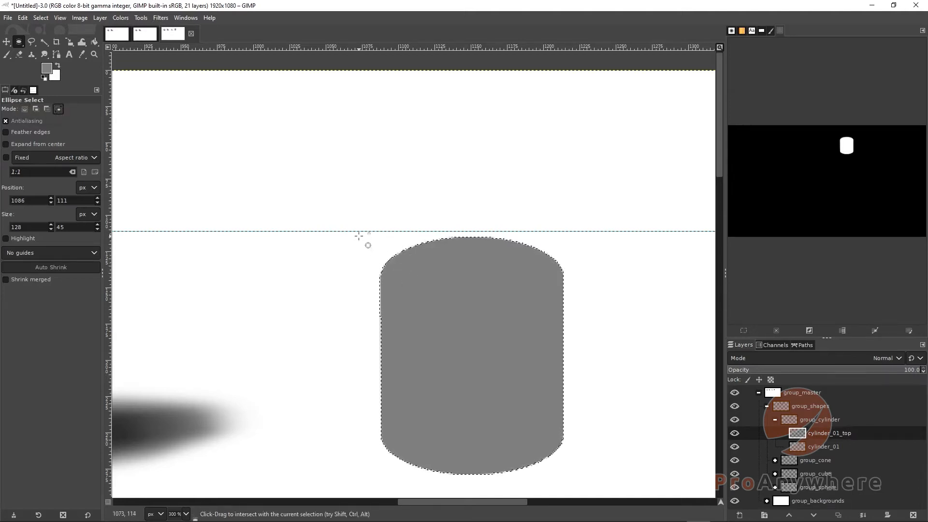
{"action": "left_click_drag", "start_coordinate": [358, 235], "coordinate": [594, 288]}
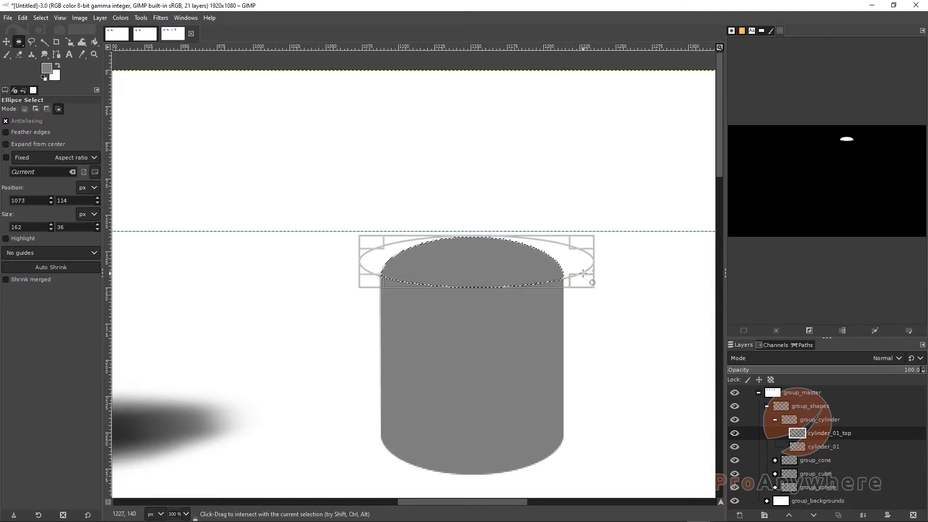
{"action": "left_click_drag", "start_coordinate": [583, 273], "coordinate": [547, 286]}
{"action": "left_click_drag", "start_coordinate": [363, 286], "coordinate": [385, 286]}
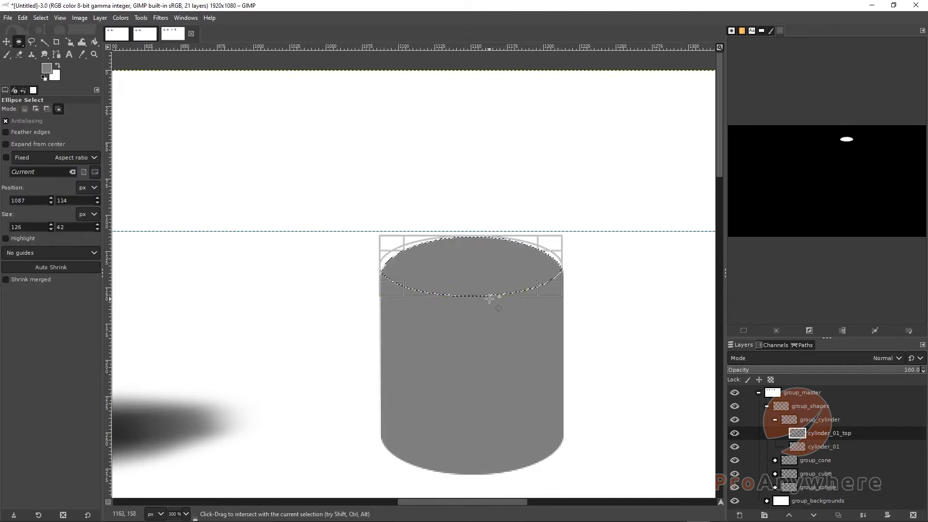
- Enlarge the intersecting ellipse to about 131 × 55 px and place it over the cylinder's top near position 1086, 106
{"action": "left_click_drag", "start_coordinate": [557, 247], "coordinate": [563, 231]}
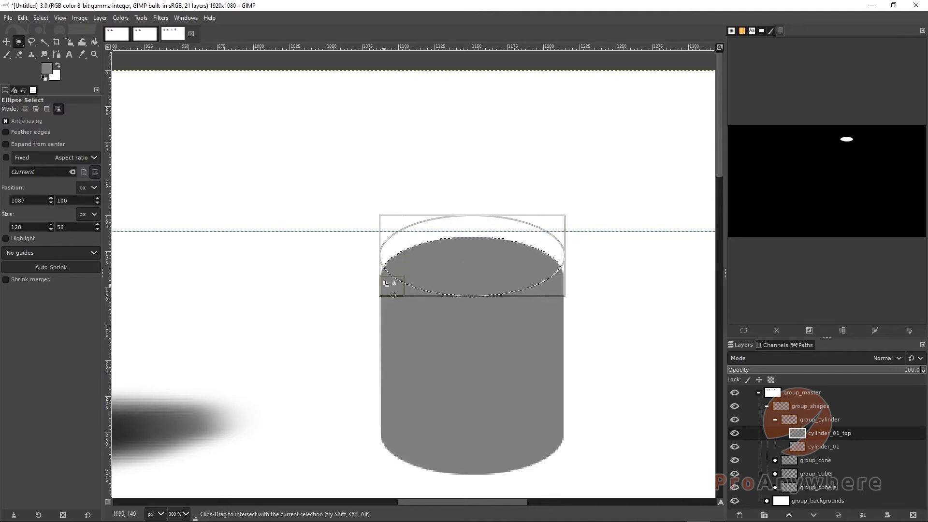
{"action": "mouse_move", "coordinate": [385, 283]}
{"action": "left_mouse_down"}
{"action": "mouse_move", "coordinate": [381, 295]}
{"action": "mouse_move", "coordinate": [380, 285]}
{"action": "left_mouse_up"}
{"action": "left_click_drag", "start_coordinate": [540, 288], "coordinate": [541, 286]}
{"action": "left_click_drag", "start_coordinate": [489, 262], "coordinate": [489, 265]}
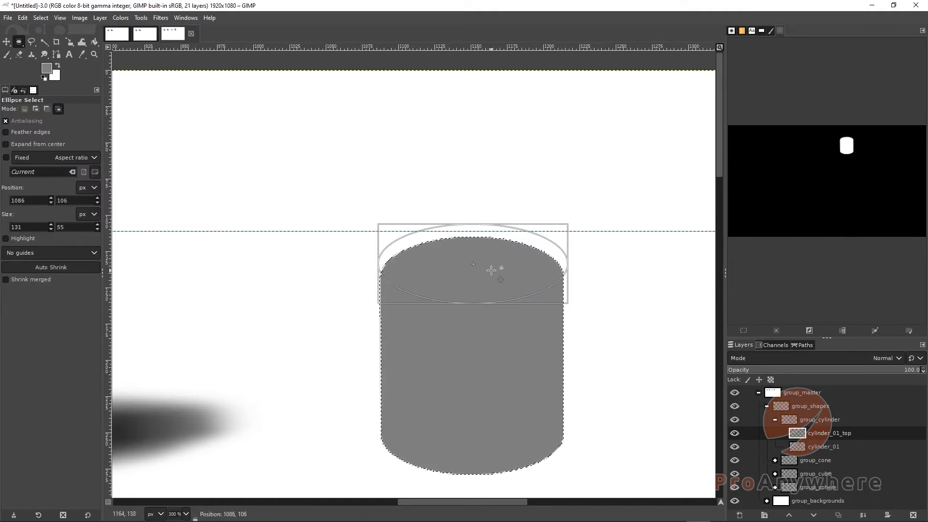
- Fit the ellipse against the cylinder's base curve and return it to the top at about 126 × 51 px, position 1088, 111
{"action": "left_click_drag", "start_coordinate": [550, 293], "coordinate": [550, 285]}
{"action": "left_click_drag", "start_coordinate": [457, 261], "coordinate": [462, 268]}
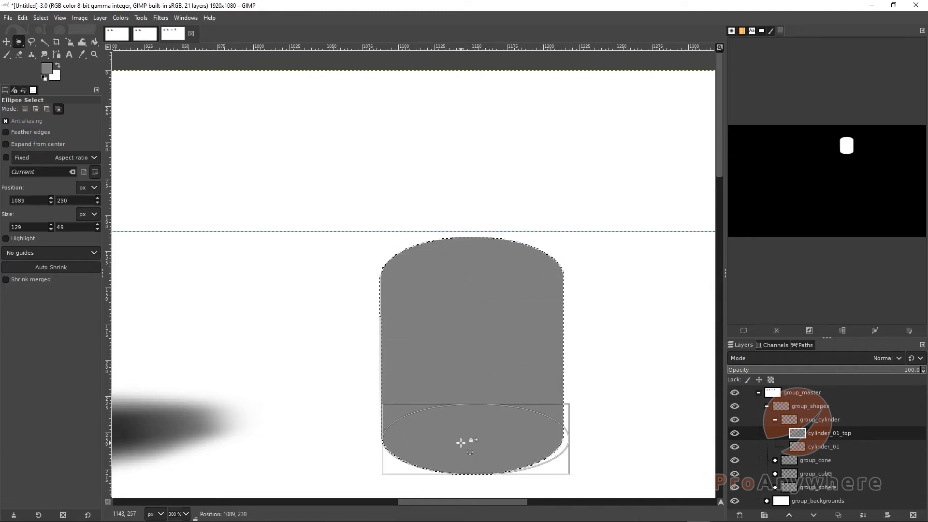
{"action": "left_click_drag", "start_coordinate": [455, 440], "coordinate": [455, 440]}
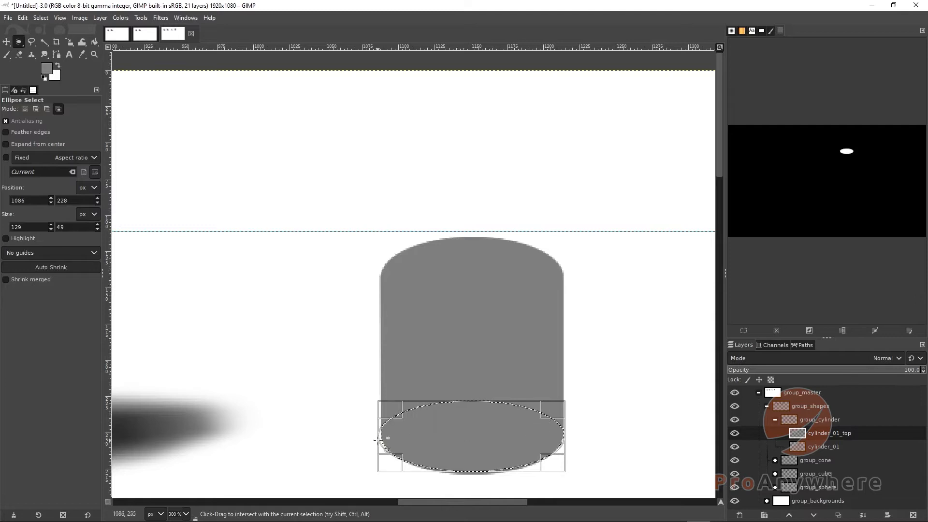
{"action": "left_click_drag", "start_coordinate": [380, 414], "coordinate": [421, 435]}
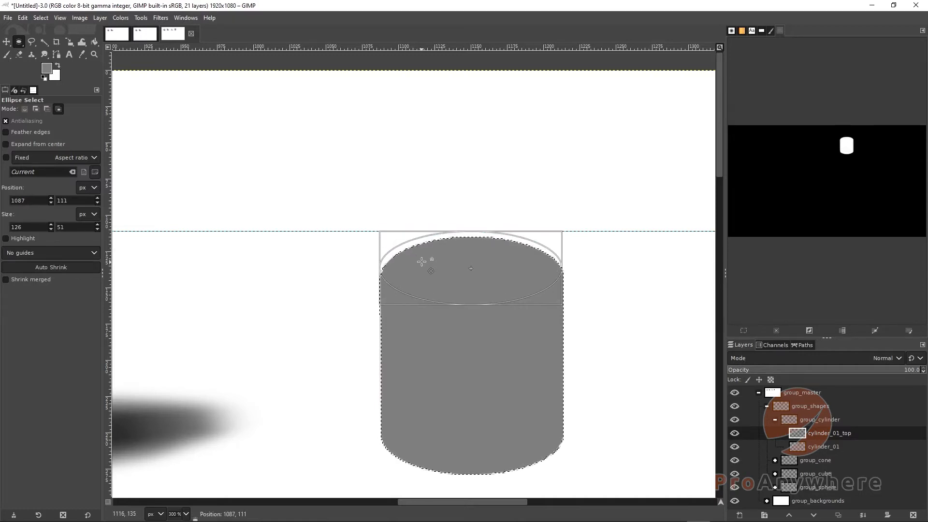
{"action": "left_click", "coordinate": [445, 278]}
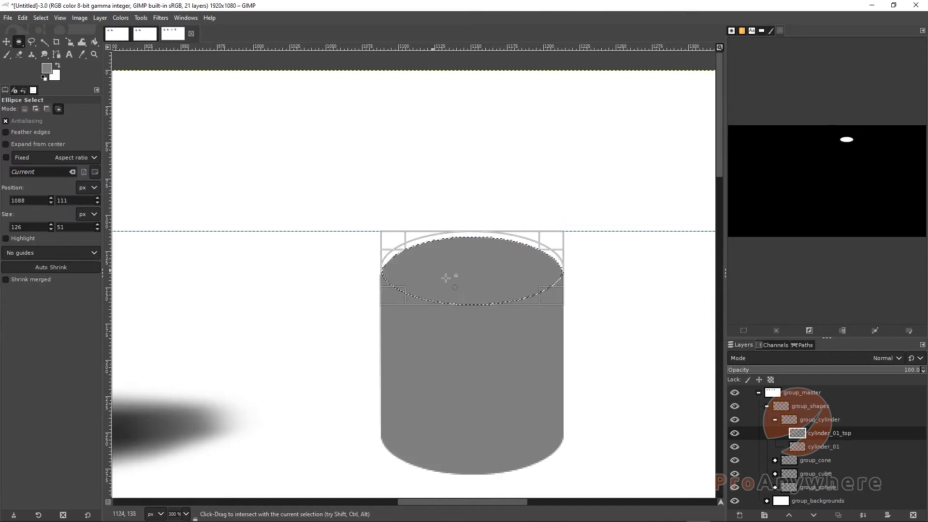
- Refit the ellipse over the cylinder's top to about 130 × 42 px at position 1086, 111, and apply the intersected selection
{"action": "left_click_drag", "start_coordinate": [535, 306], "coordinate": [544, 297]}
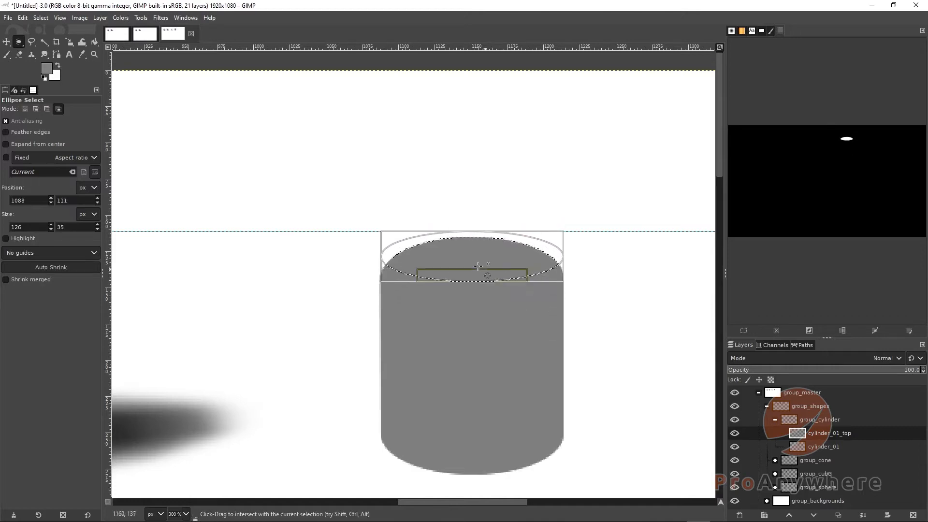
{"action": "left_click_drag", "start_coordinate": [476, 265], "coordinate": [474, 275]}
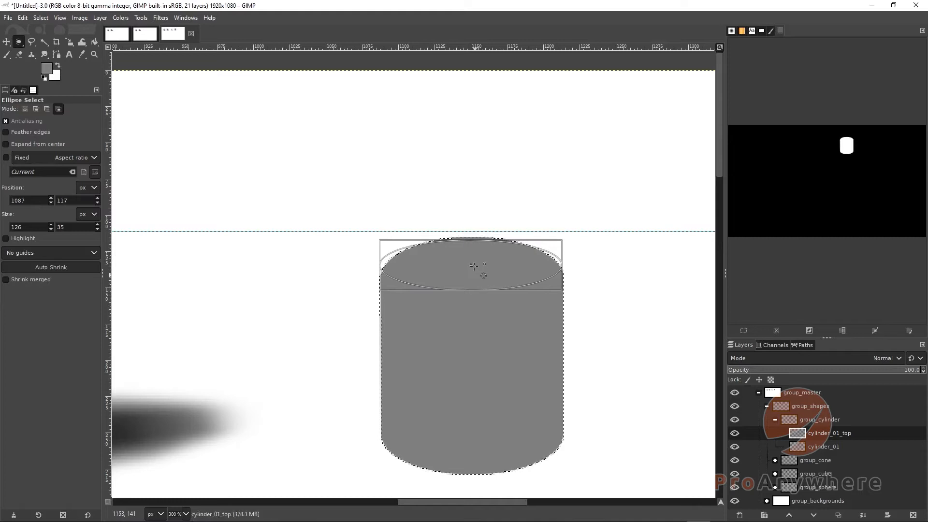
{"action": "left_click_drag", "start_coordinate": [404, 247], "coordinate": [396, 241]}
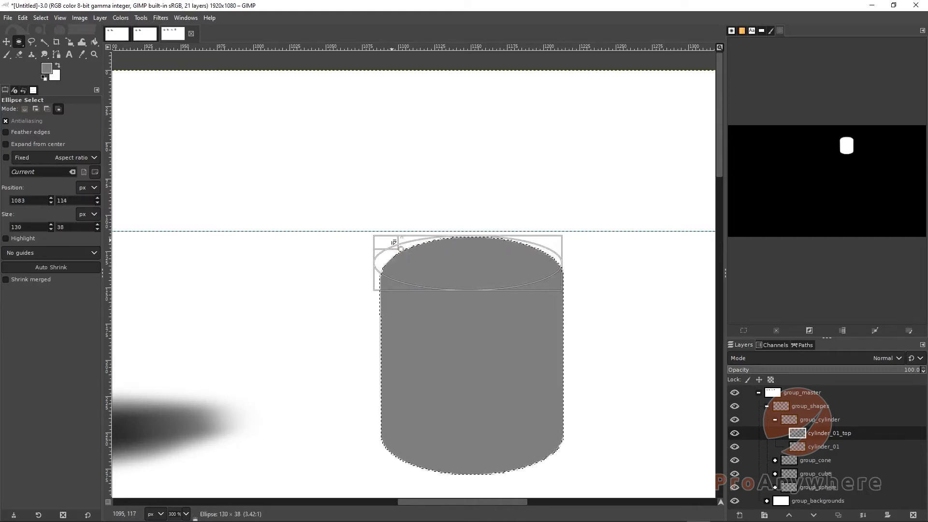
{"action": "left_click_drag", "start_coordinate": [426, 269], "coordinate": [428, 269]}
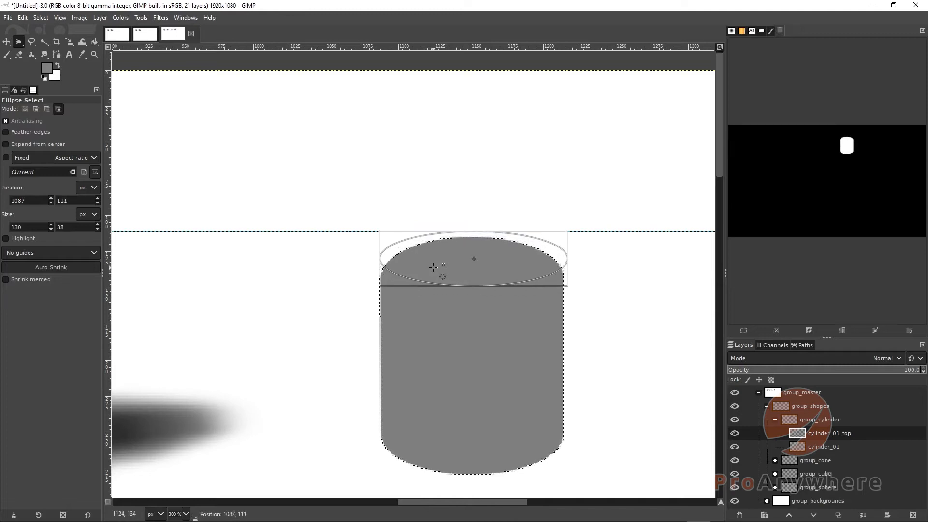
{"action": "left_click_drag", "start_coordinate": [543, 242], "coordinate": [541, 244]}
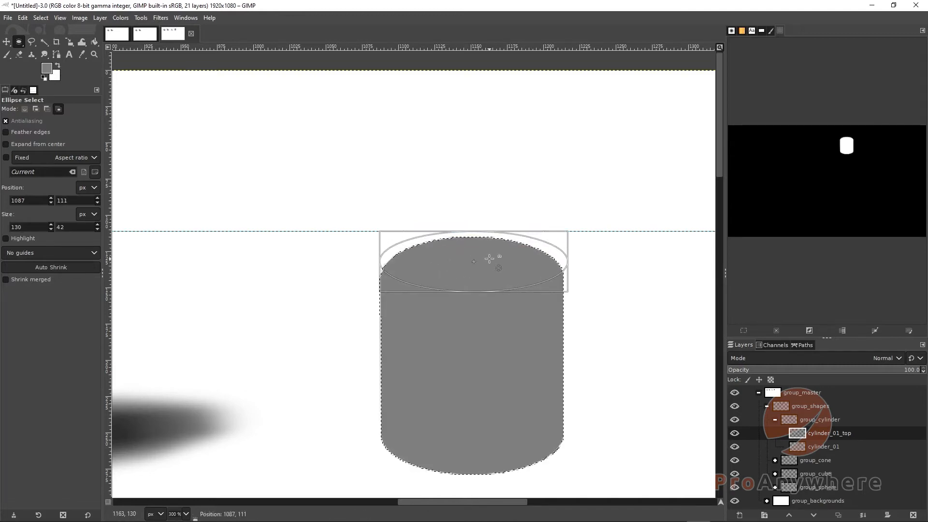
{"action": "left_click_drag", "start_coordinate": [489, 261], "coordinate": [488, 261]}
{"action": "key", "text": "Return"}
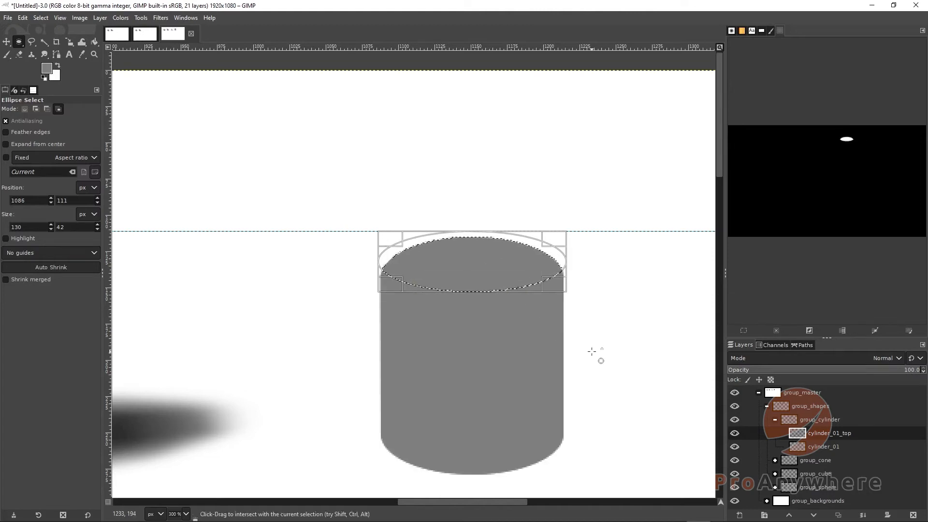
{"action": "key", "text": "Return"}
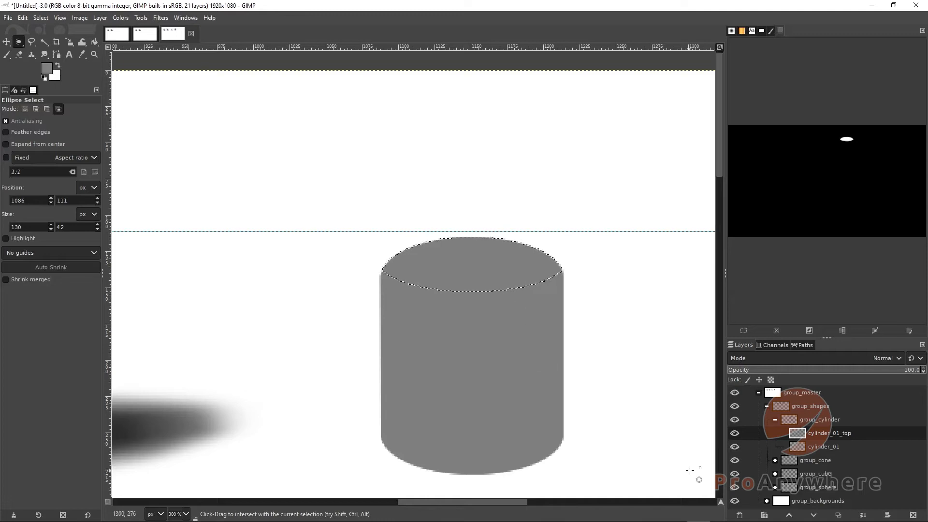
- Hide the cylinder_01 layer and bucket-fill the top-face selection with the grey foreground colour on cylinder_01_top
{"action": "left_click", "coordinate": [734, 447]}
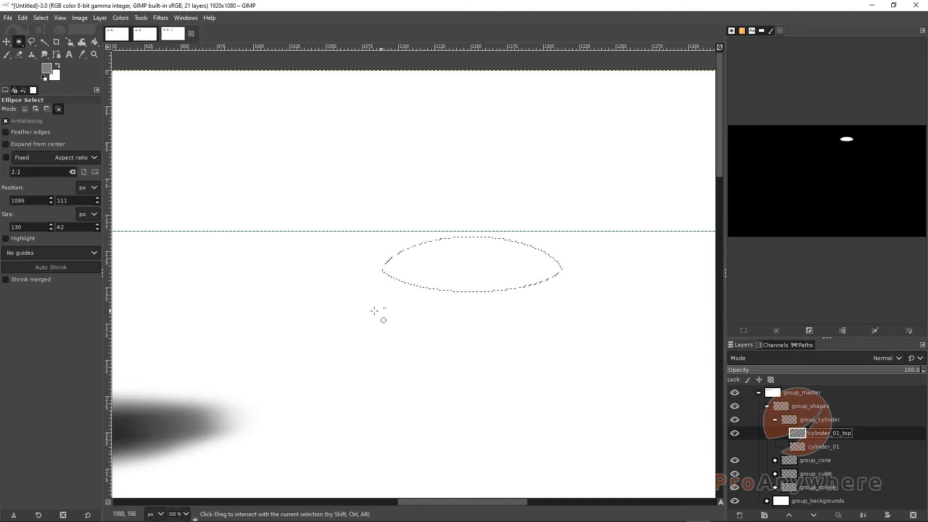
{"action": "left_click", "coordinate": [95, 43]}
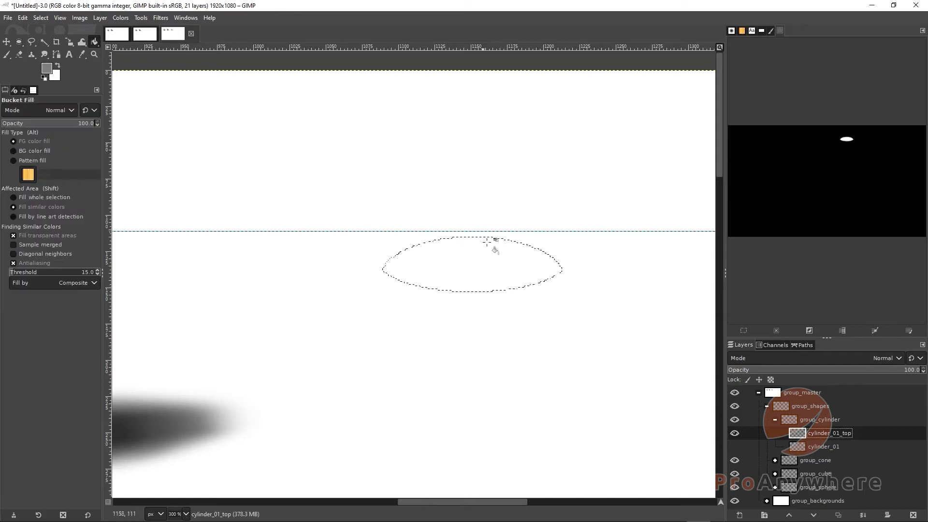
{"action": "left_click", "coordinate": [511, 285]}
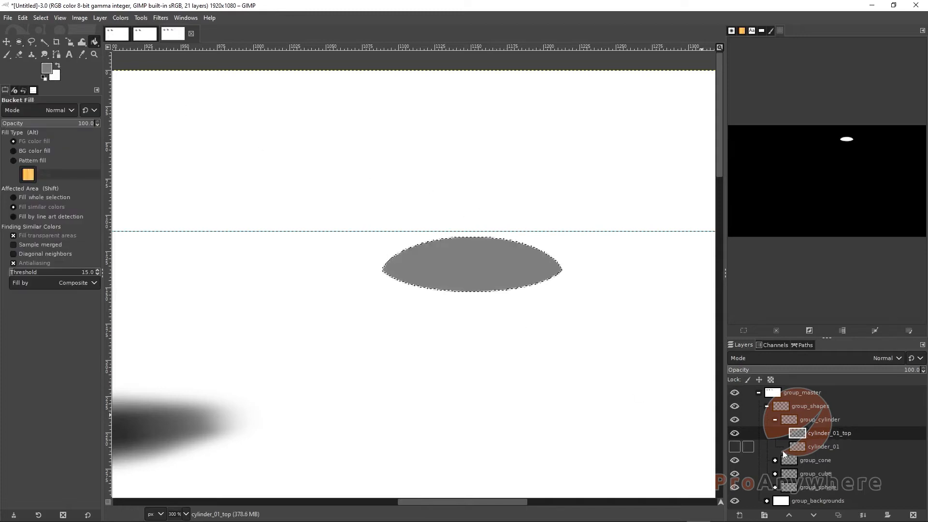
- Show the cylinder_01 layer again and activate the Airbrush with a light grey dbdbdb foreground colour
{"action": "left_click", "coordinate": [733, 447]}
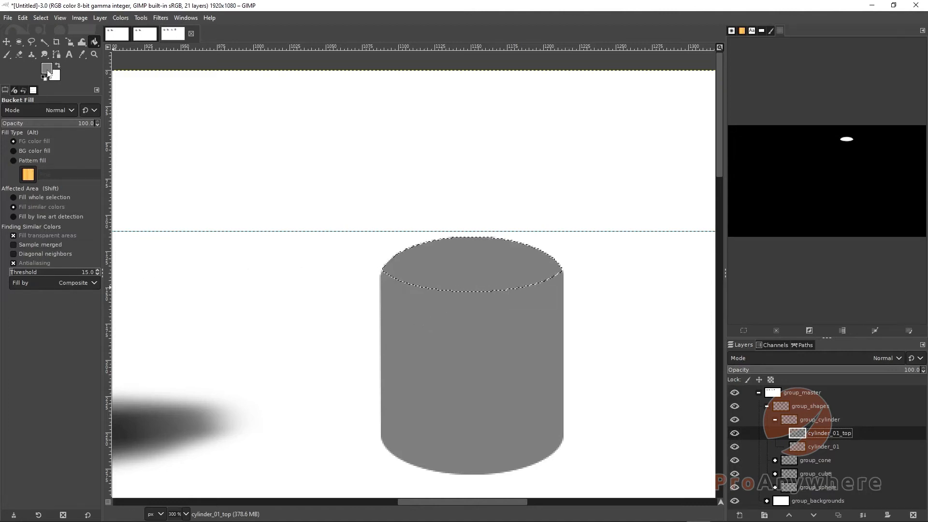
{"action": "left_click", "coordinate": [7, 57]}
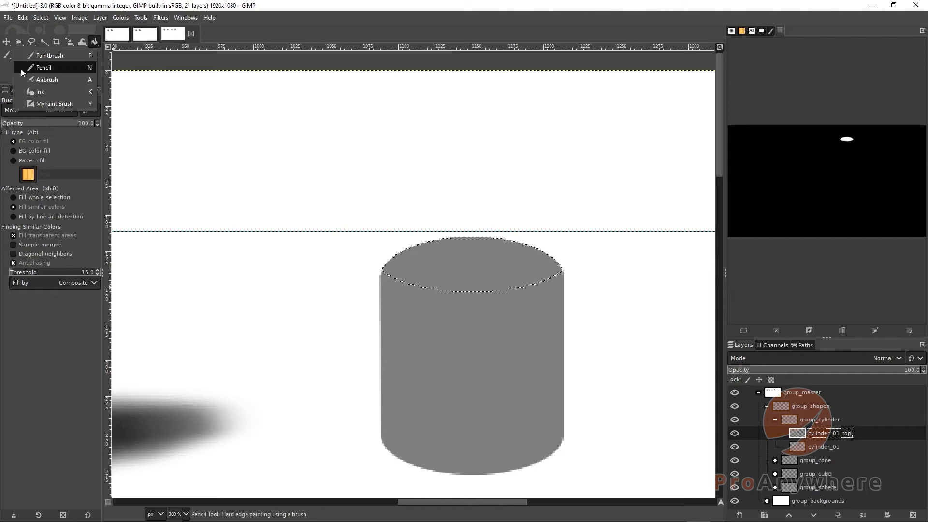
{"action": "left_click", "coordinate": [30, 79]}
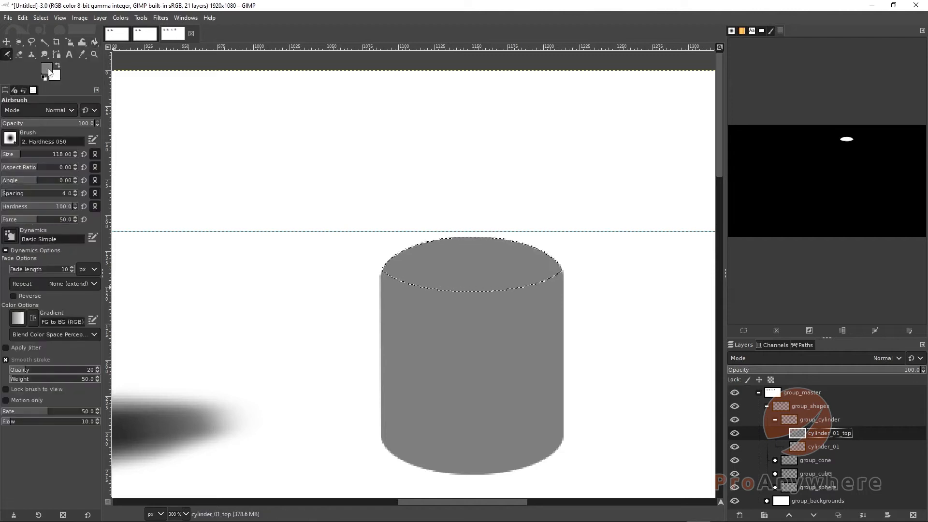
{"action": "left_click", "coordinate": [49, 70]}
{"action": "left_click_drag", "start_coordinate": [469, 211], "coordinate": [474, 212]}
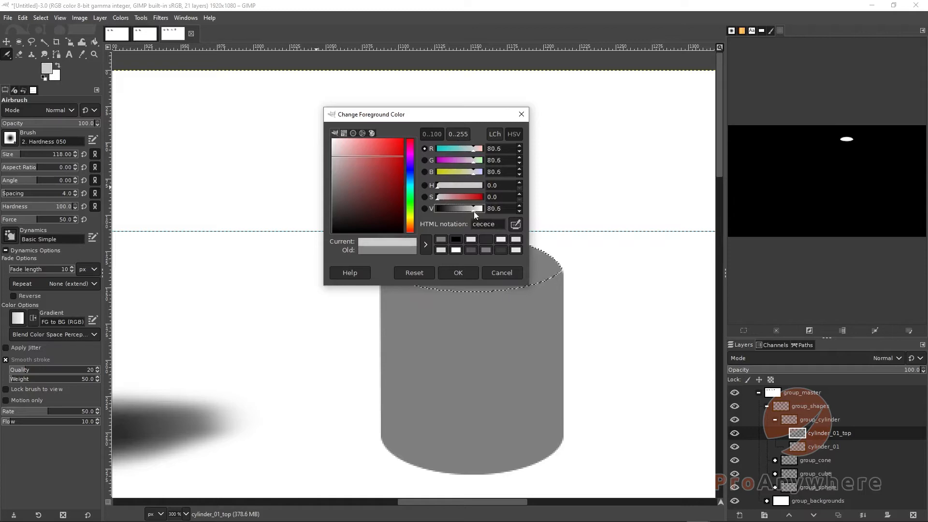
{"action": "left_click", "coordinate": [459, 277]}
{"action": "key", "text": "p"}
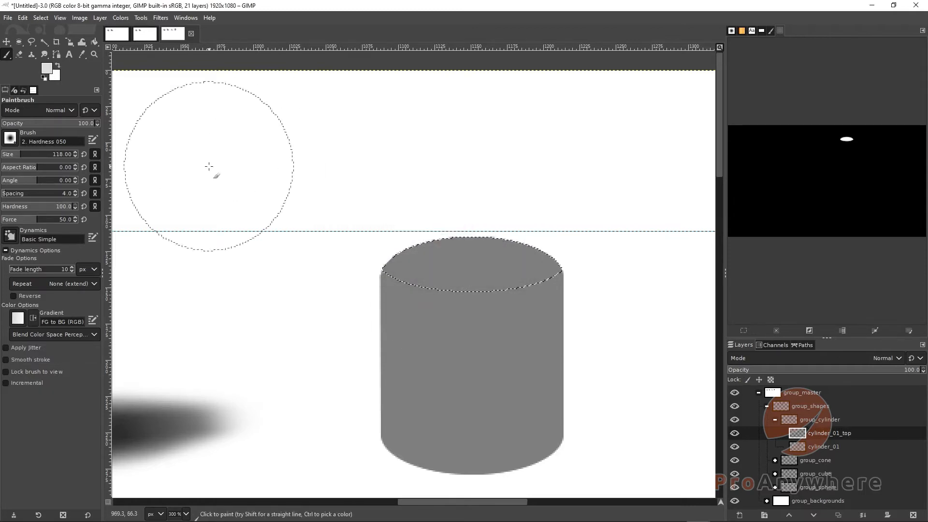
{"action": "left_click", "coordinate": [7, 55]}
{"action": "left_click", "coordinate": [43, 79]}
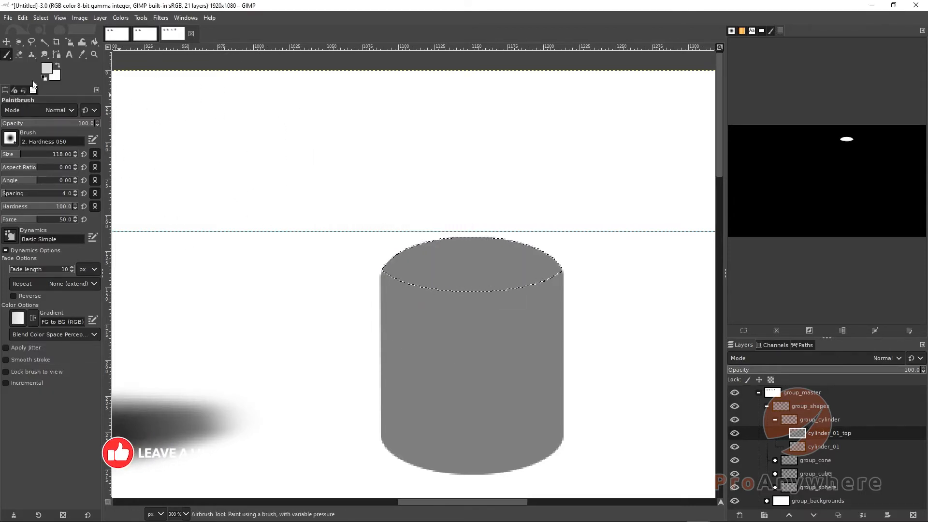
- Airbrush light grey d3d3d3 over the left part of the cylinder's top face, with brush hardness set to 25
{"action": "left_click", "coordinate": [46, 69]}
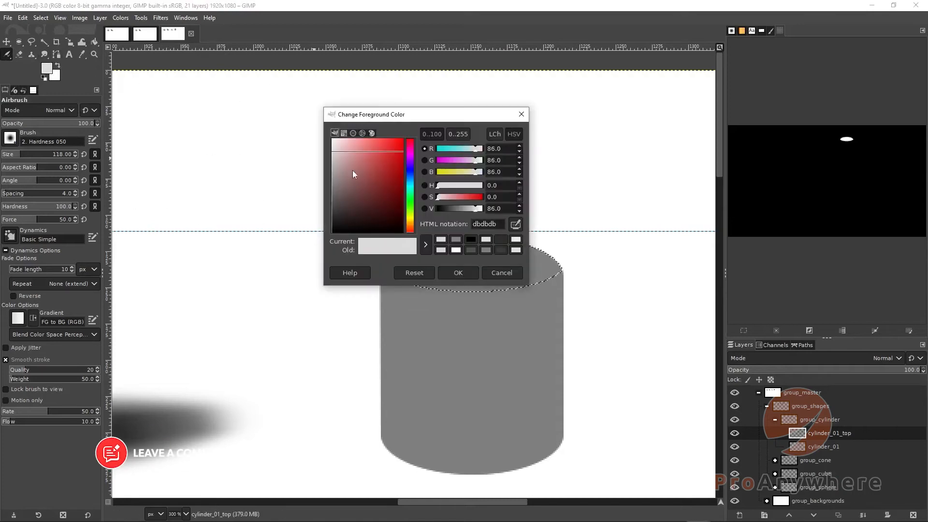
{"action": "left_click", "coordinate": [462, 211]}
{"action": "left_click_drag", "start_coordinate": [461, 211], "coordinate": [475, 211]}
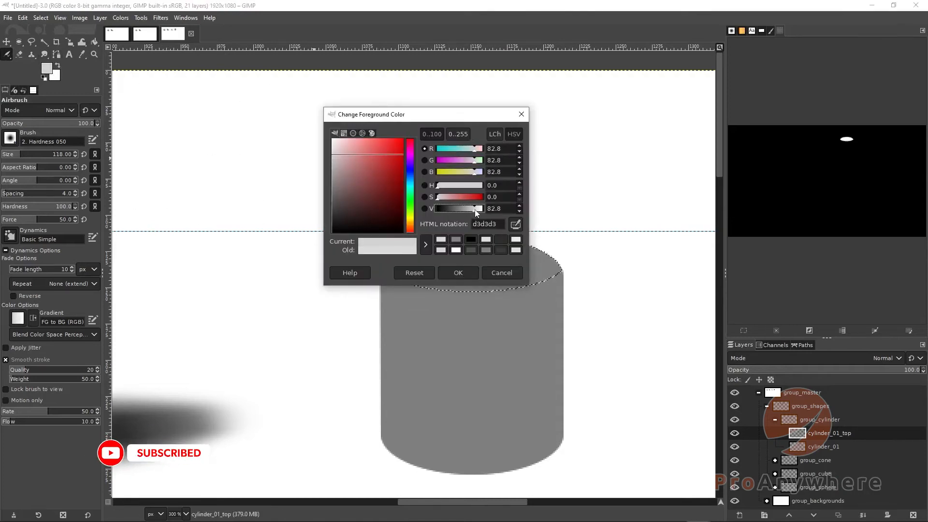
{"action": "left_click", "coordinate": [466, 274]}
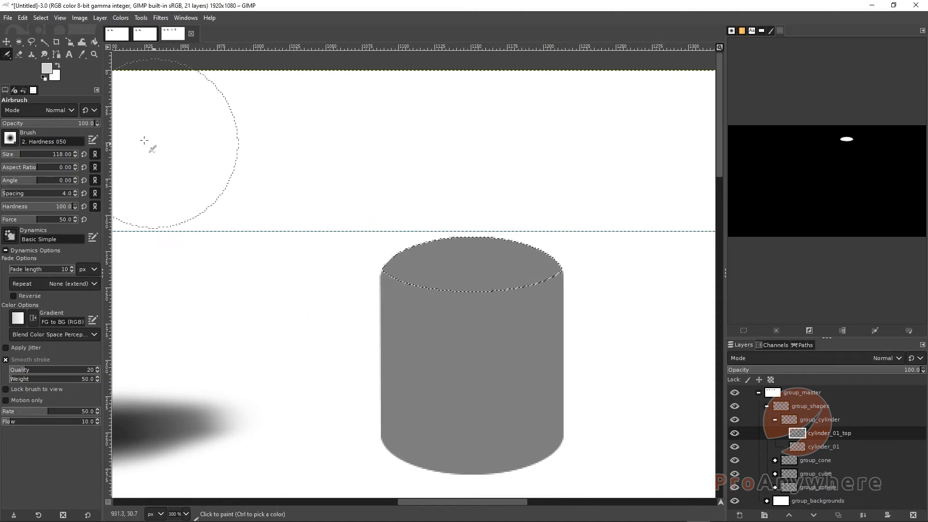
{"action": "left_click_drag", "start_coordinate": [61, 208], "coordinate": [19, 209]}
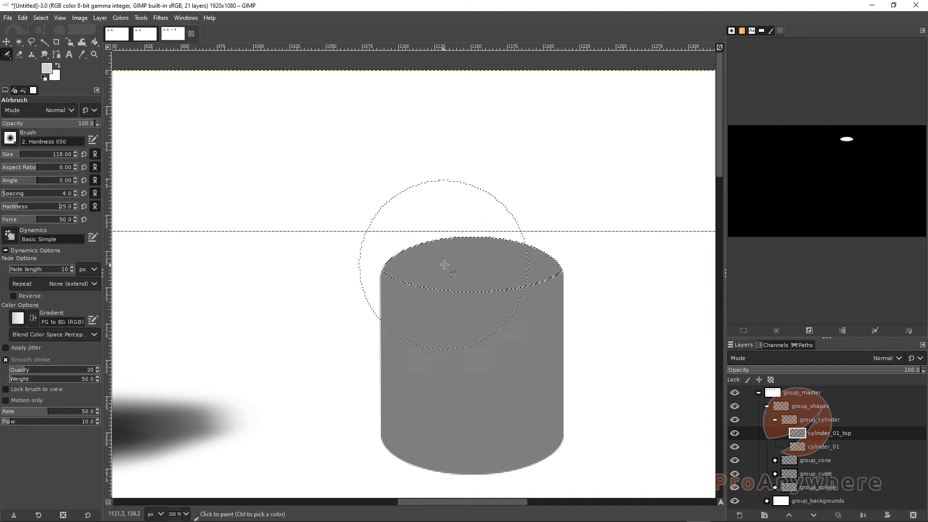
{"action": "mouse_move", "coordinate": [350, 249]}
{"action": "left_mouse_down"}
{"action": "mouse_move", "coordinate": [422, 250]}
{"action": "mouse_move", "coordinate": [443, 264]}
{"action": "mouse_move", "coordinate": [386, 275]}
{"action": "mouse_move", "coordinate": [448, 324]}
{"action": "mouse_move", "coordinate": [448, 347]}
{"action": "mouse_move", "coordinate": [459, 328]}
{"action": "mouse_move", "coordinate": [470, 330]}
{"action": "mouse_move", "coordinate": [408, 277]}
{"action": "mouse_move", "coordinate": [463, 273]}
{"action": "mouse_move", "coordinate": [397, 281]}
{"action": "mouse_move", "coordinate": [362, 311]}
{"action": "left_mouse_up"}
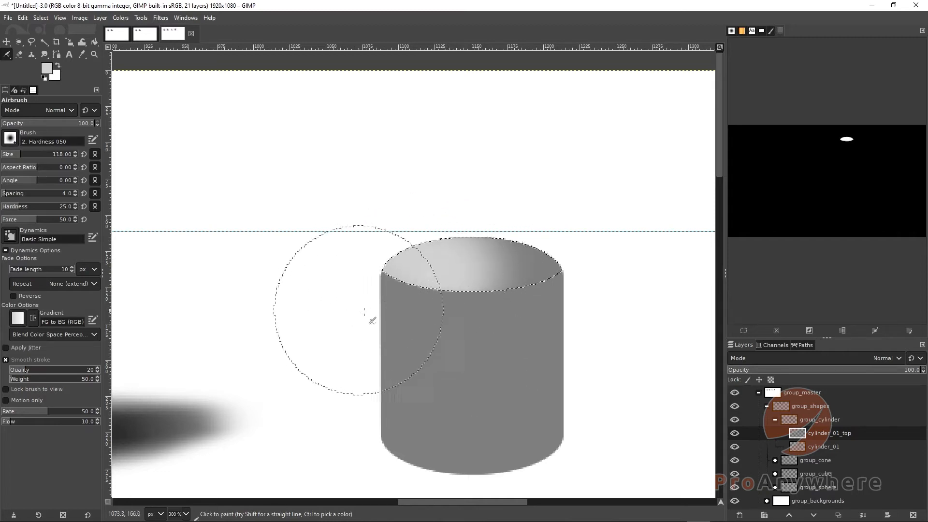
- Make cylinder_01 the active layer and turn its alpha into the selection
{"action": "left_click", "coordinate": [816, 449]}
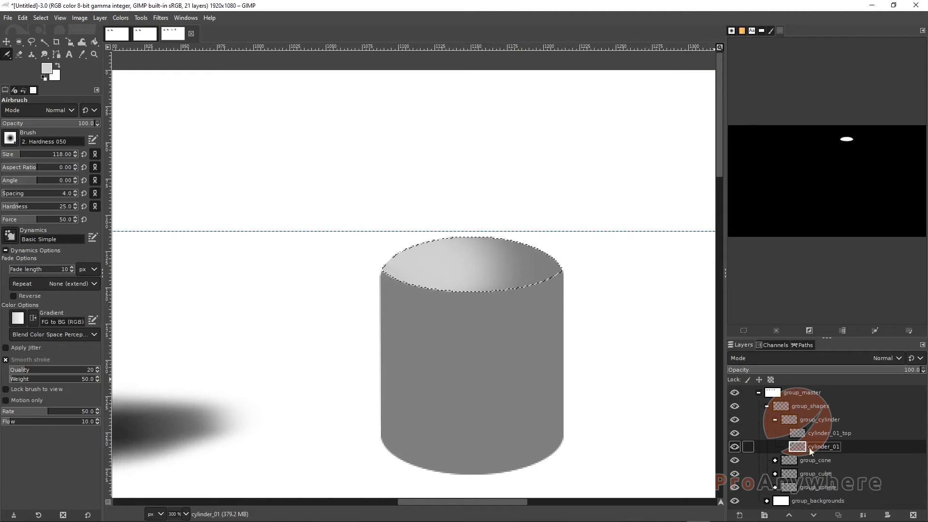
{"action": "right_click", "coordinate": [816, 450]}
{"action": "left_click", "coordinate": [836, 412]}
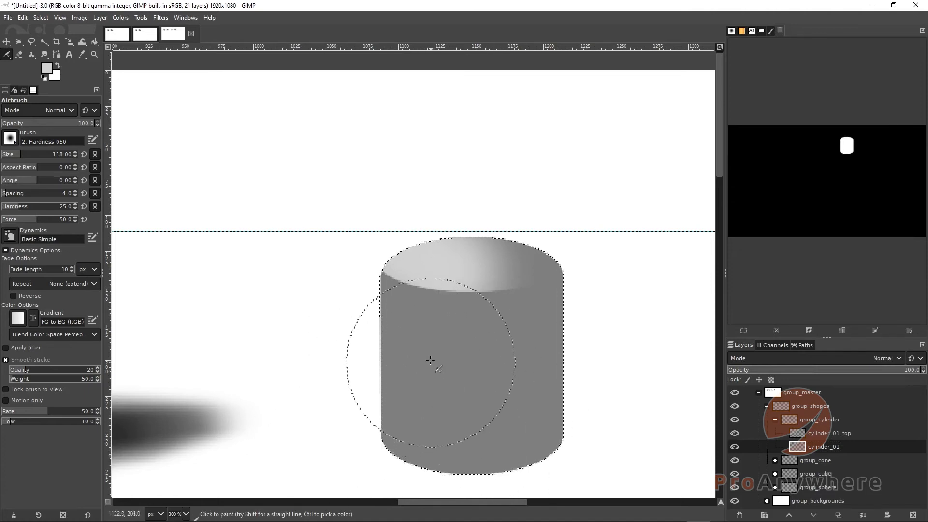
{"action": "left_click_drag", "start_coordinate": [424, 315], "coordinate": [424, 460]}
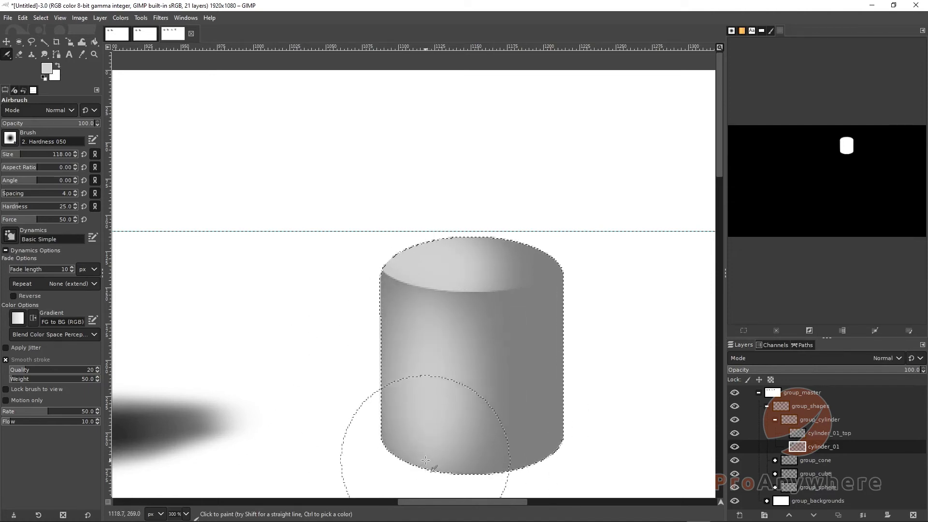
{"action": "key", "text": "ctrl+z"}
{"action": "key", "text": "ctrl+z"}
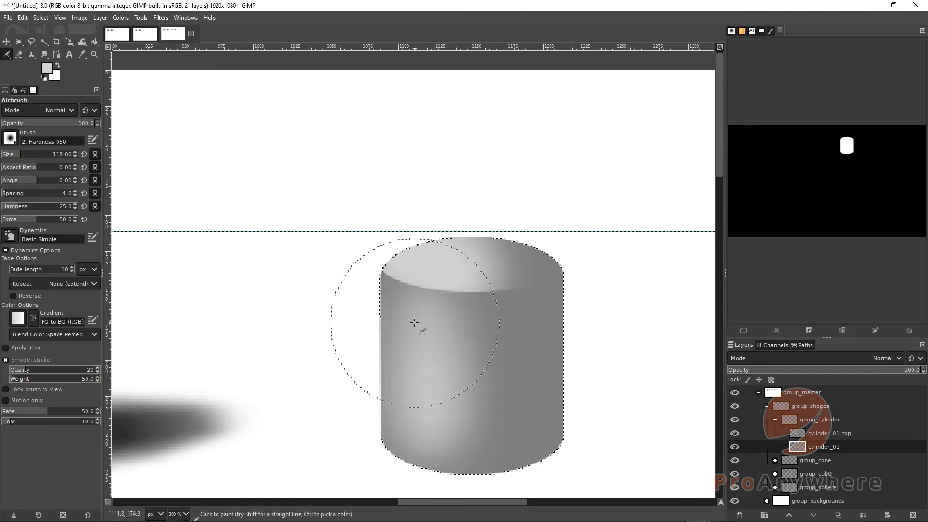
- Reduce the Airbrush size to 84 and paint a vertical light grey highlight down the left side of the cylinder's body
{"action": "key", "text": "bracketleft"}
{"action": "key", "text": "bracketleft"}
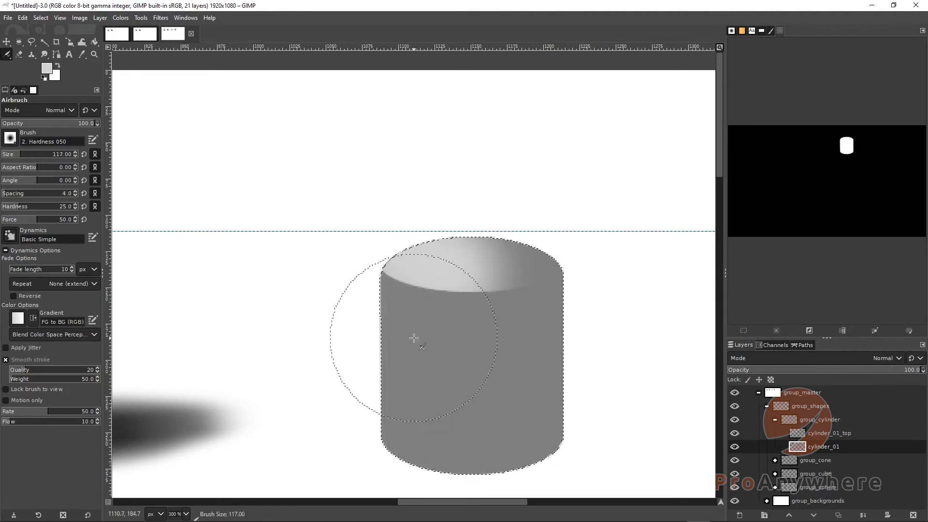
{"action": "key", "text": "bracketleft"}
{"action": "key", "text": "bracketleft"}
{"action": "key", "text": "bracketleft"}
{"action": "key", "text": "bracketleft"}
{"action": "key", "text": "bracketleft"}
{"action": "key", "text": "bracketleft"}
{"action": "key", "text": "bracketleft"}
{"action": "key", "text": "bracketleft"}
{"action": "key", "text": "bracketleft"}
{"action": "key", "text": "bracketleft"}
{"action": "key", "text": "bracketleft"}
{"action": "key", "text": "bracketleft"}
{"action": "key", "text": "bracketleft"}
{"action": "key", "text": "bracketleft"}
{"action": "key", "text": "bracketleft"}
{"action": "key", "text": "bracketleft"}
{"action": "key", "text": "bracketleft"}
{"action": "key", "text": "bracketleft"}
{"action": "key", "text": "bracketleft"}
{"action": "key", "text": "bracketleft"}
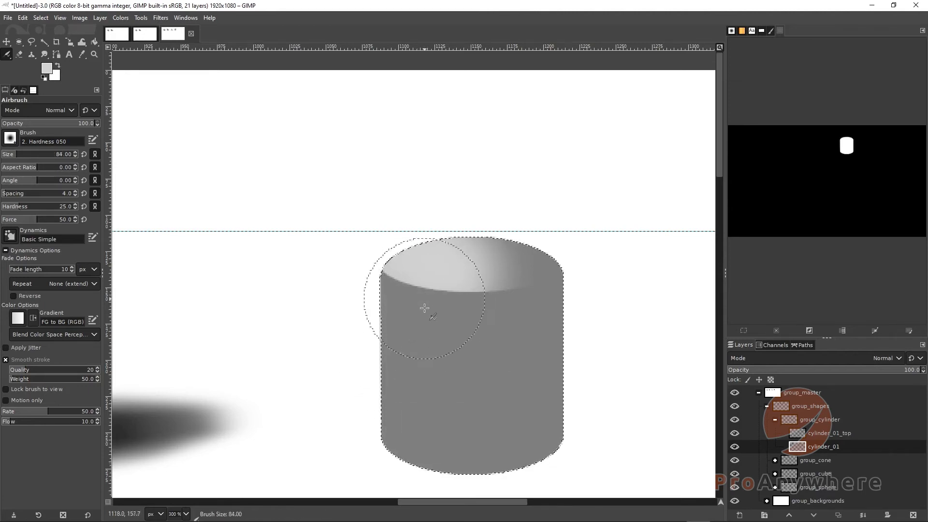
{"action": "mouse_move", "coordinate": [425, 306]}
{"action": "left_mouse_down"}
{"action": "mouse_move", "coordinate": [415, 440]}
{"action": "mouse_move", "coordinate": [425, 366]}
{"action": "mouse_move", "coordinate": [429, 464]}
{"action": "mouse_move", "coordinate": [428, 314]}
{"action": "mouse_move", "coordinate": [462, 435]}
{"action": "left_mouse_up"}
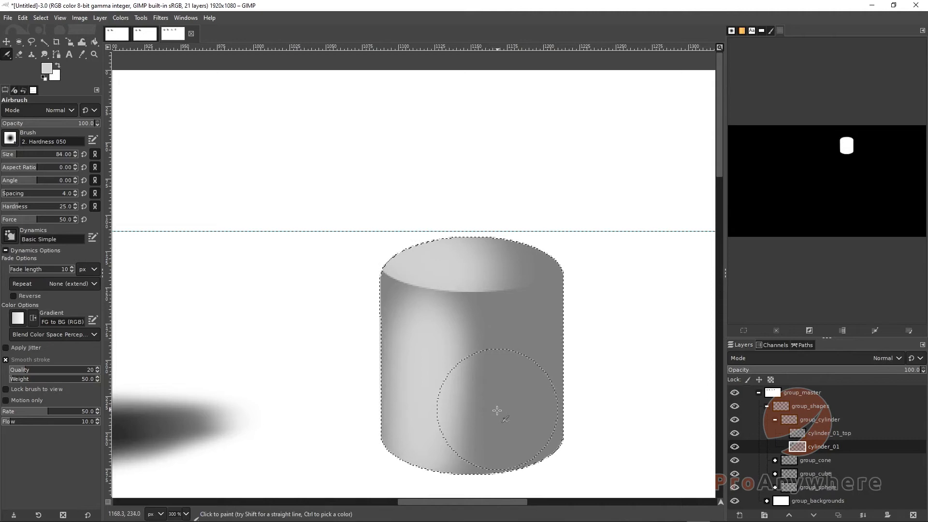
{"action": "left_click_drag", "start_coordinate": [423, 437], "coordinate": [403, 382]}
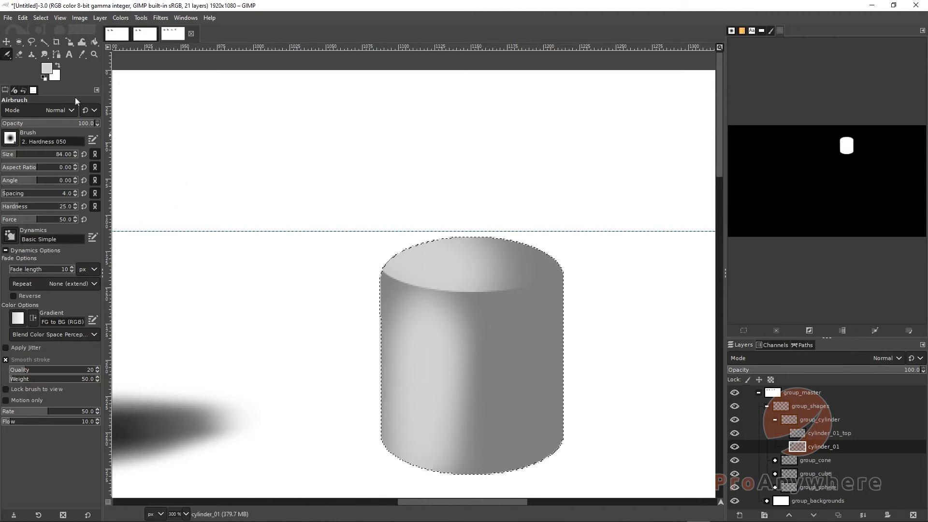
- Set the foreground colour to dark grey 313131 and airbrush a vertical shadow down the right side of the cylinder's body
{"action": "left_click", "coordinate": [47, 69]}
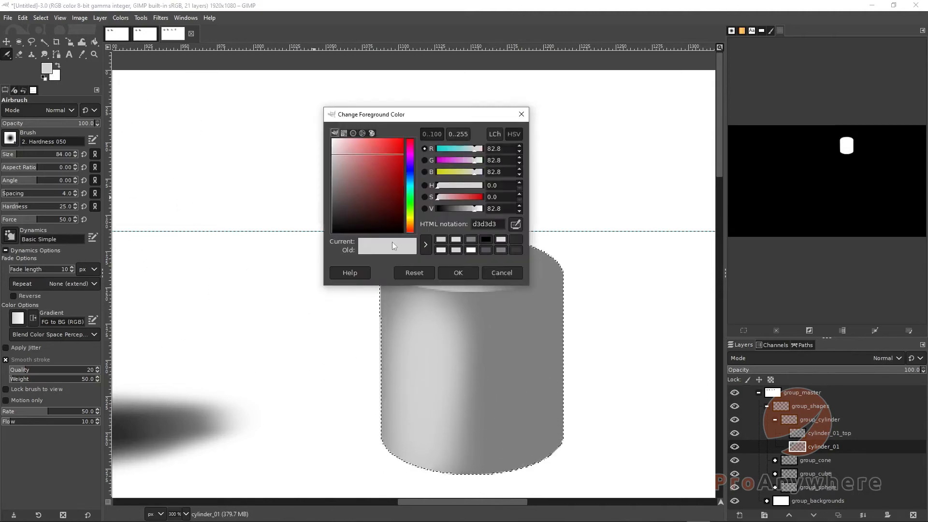
{"action": "left_click_drag", "start_coordinate": [461, 209], "coordinate": [446, 206]}
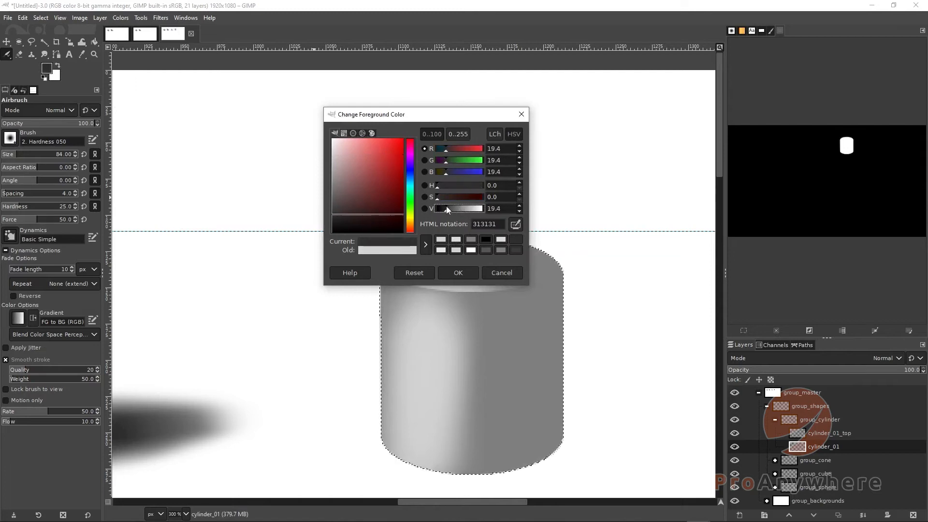
{"action": "left_click", "coordinate": [458, 272]}
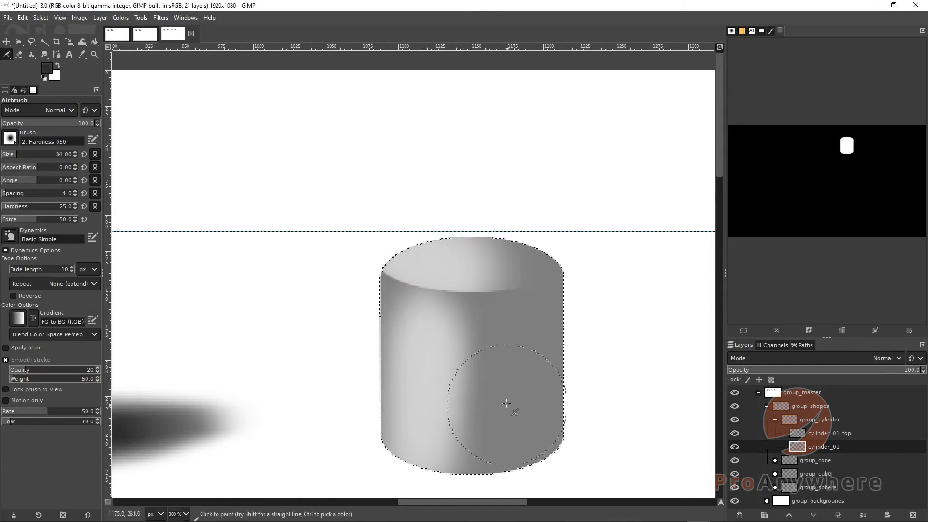
{"action": "mouse_move", "coordinate": [489, 317]}
{"action": "left_mouse_down"}
{"action": "mouse_move", "coordinate": [507, 341]}
{"action": "mouse_move", "coordinate": [512, 322]}
{"action": "mouse_move", "coordinate": [518, 398]}
{"action": "mouse_move", "coordinate": [506, 362]}
{"action": "mouse_move", "coordinate": [506, 373]}
{"action": "mouse_move", "coordinate": [518, 305]}
{"action": "mouse_move", "coordinate": [531, 298]}
{"action": "mouse_move", "coordinate": [527, 410]}
{"action": "mouse_move", "coordinate": [486, 350]}
{"action": "mouse_move", "coordinate": [498, 412]}
{"action": "mouse_move", "coordinate": [529, 437]}
{"action": "mouse_move", "coordinate": [507, 408]}
{"action": "mouse_move", "coordinate": [482, 414]}
{"action": "left_mouse_up"}
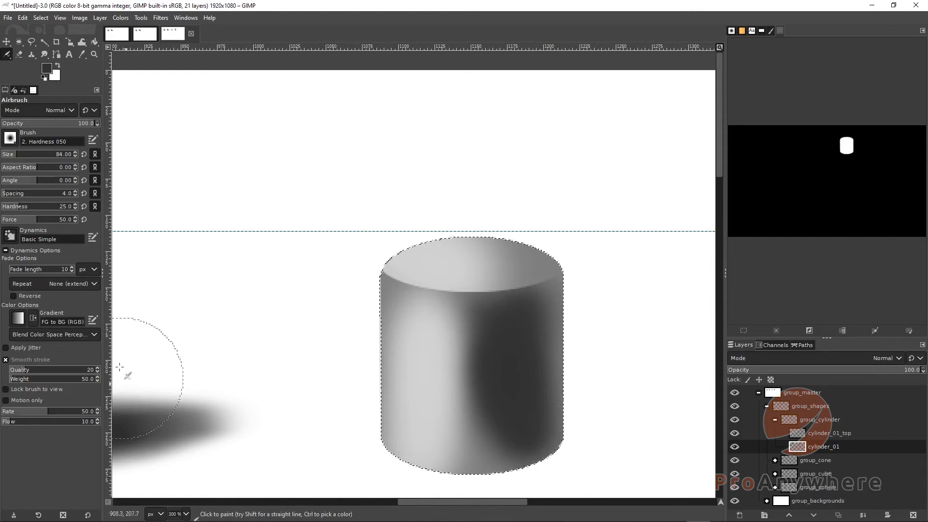
- Pick the light grey from the cylinder body's highlight as foreground colour and reduce the Airbrush size to 29
{"action": "left_click", "coordinate": [411, 428], "text": "ctrl"}
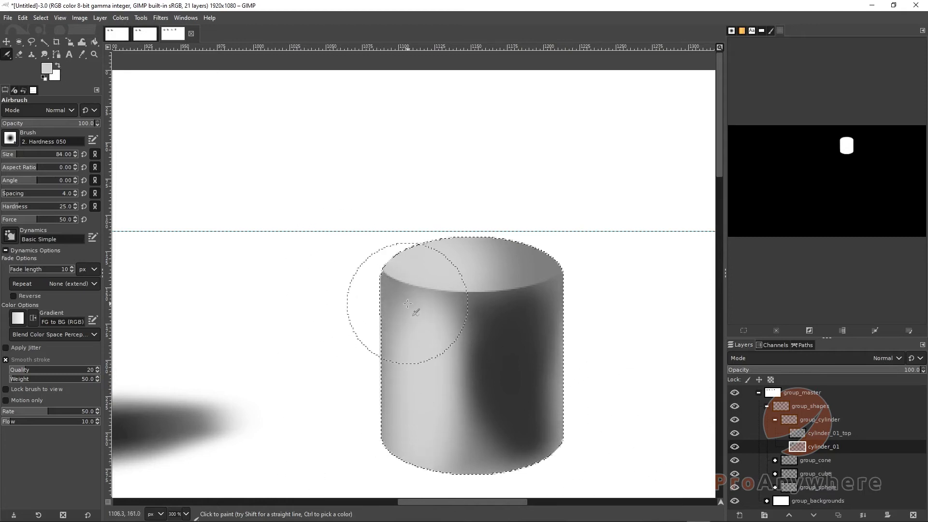
{"action": "key", "text": "bracketleft"}
{"action": "key", "text": "bracketleft"}
{"action": "key", "text": "bracketleft"}
{"action": "key", "text": "bracketleft"}
{"action": "key", "text": "bracketleft"}
{"action": "key", "text": "bracketleft"}
{"action": "key", "text": "bracketleft"}
{"action": "key", "text": "bracketleft"}
{"action": "key", "text": "bracketleft"}
{"action": "key", "text": "bracketleft"}
{"action": "key", "text": "bracketleft"}
{"action": "key", "text": "bracketleft"}
{"action": "key", "text": "bracketleft"}
{"action": "key", "text": "bracketleft"}
{"action": "key", "text": "bracketleft"}
{"action": "key", "text": "bracketleft"}
{"action": "key", "text": "bracketleft"}
{"action": "key", "text": "bracketleft"}
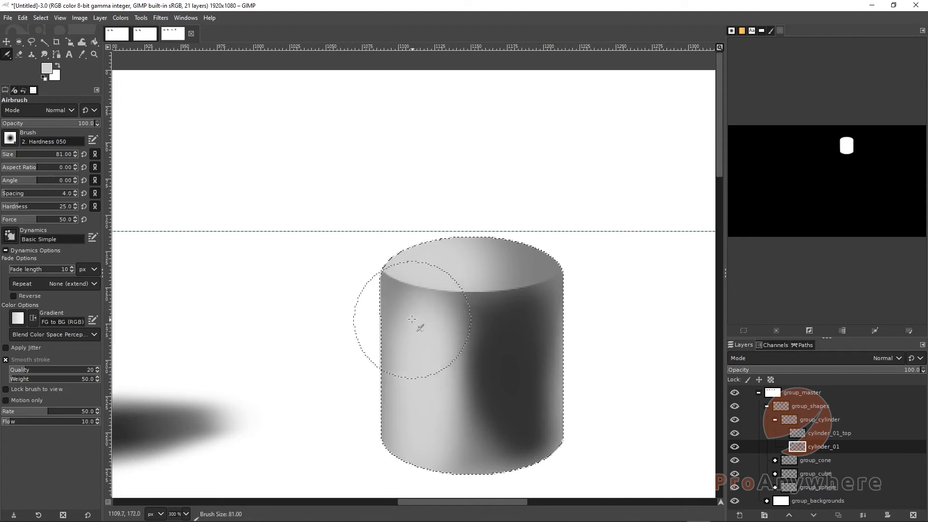
{"action": "key", "text": "bracketleft"}
{"action": "key", "text": "bracketleft"}
{"action": "key", "text": "bracketleft"}
{"action": "key", "text": "bracketleft"}
{"action": "key", "text": "bracketleft"}
{"action": "key", "text": "bracketleft"}
{"action": "key", "text": "bracketleft"}
{"action": "key", "text": "bracketleft"}
{"action": "key", "text": "bracketleft"}
{"action": "key", "text": "bracketleft"}
{"action": "key", "text": "bracketleft"}
{"action": "key", "text": "bracketleft"}
{"action": "key", "text": "bracketleft"}
{"action": "key", "text": "bracketleft"}
{"action": "key", "text": "bracketleft"}
{"action": "key", "text": "bracketleft"}
{"action": "key", "text": "bracketleft"}
{"action": "key", "text": "bracketleft"}
{"action": "key", "text": "bracketleft"}
{"action": "key", "text": "bracketleft"}
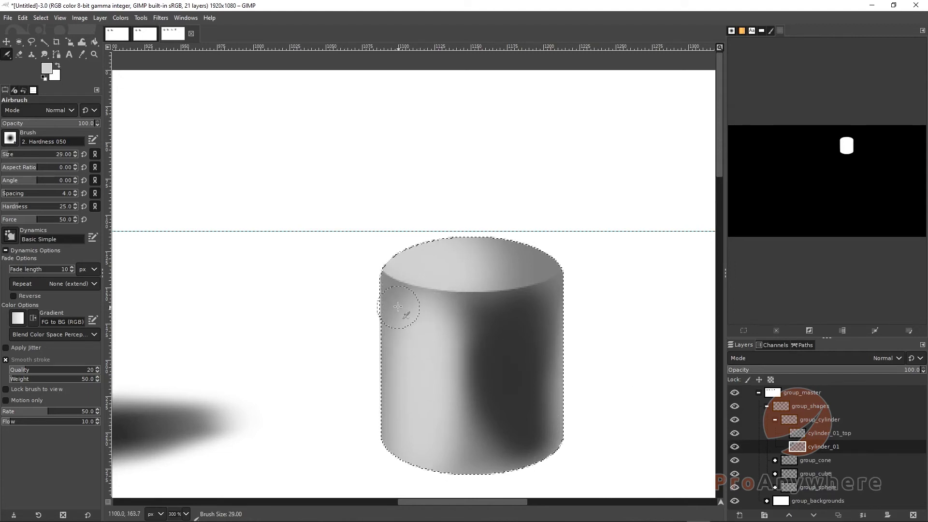
- Turn the cylinder_01_top layer's alpha into the selection and try a light grey airbrush stroke across the top face
{"action": "left_click", "coordinate": [815, 434]}
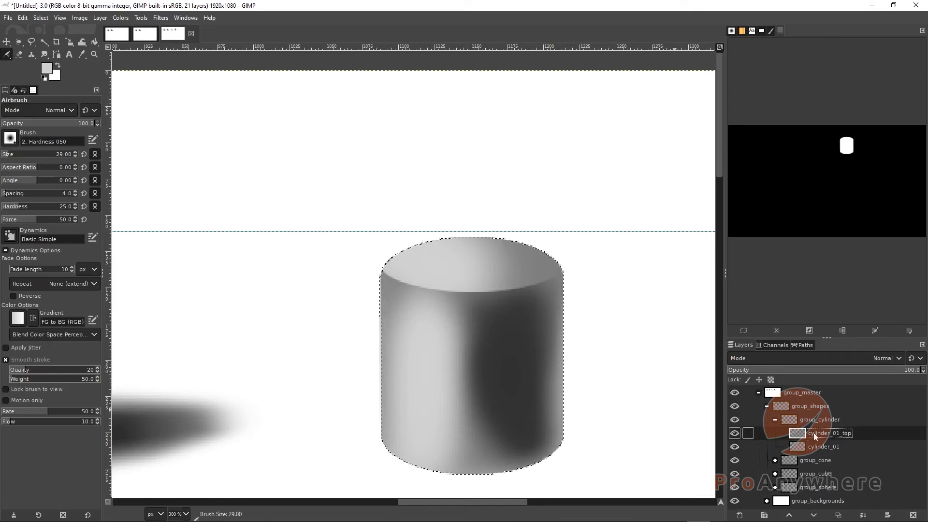
{"action": "right_click", "coordinate": [815, 435]}
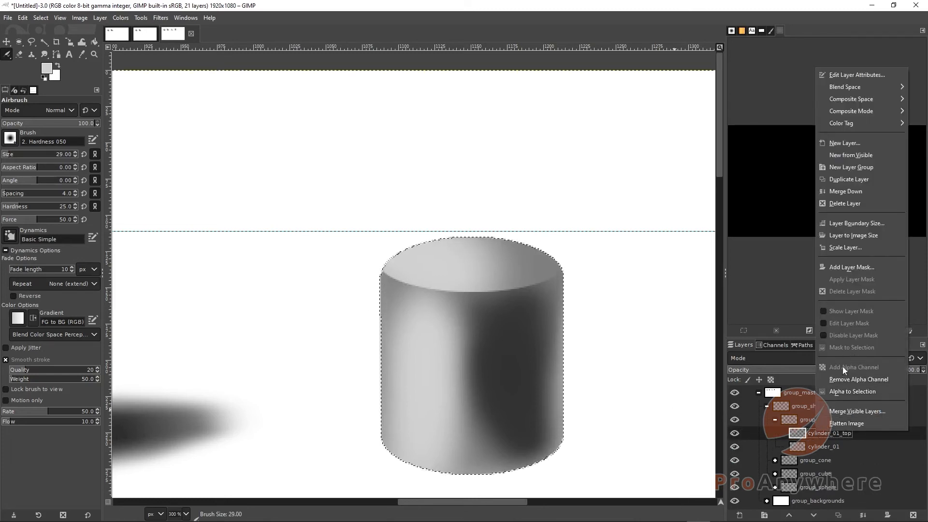
{"action": "left_click", "coordinate": [848, 392]}
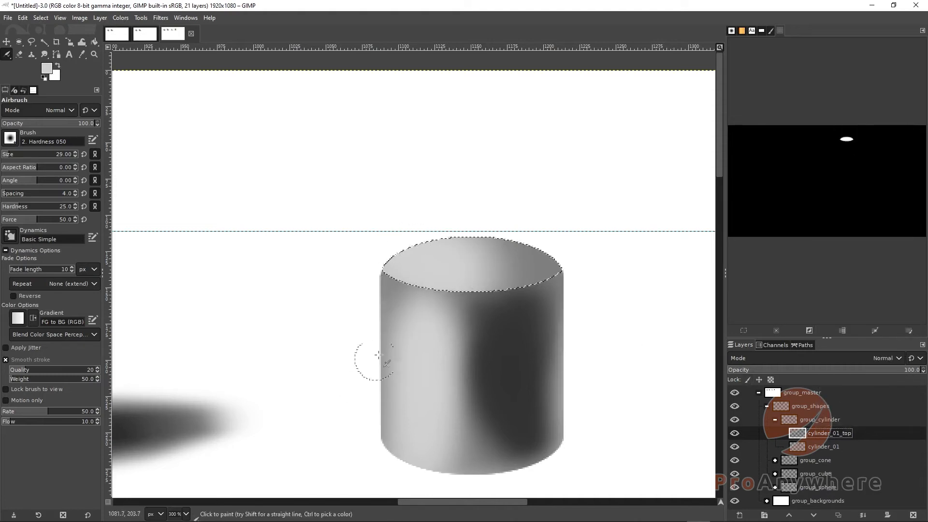
{"action": "left_click_drag", "start_coordinate": [457, 270], "coordinate": [488, 275]}
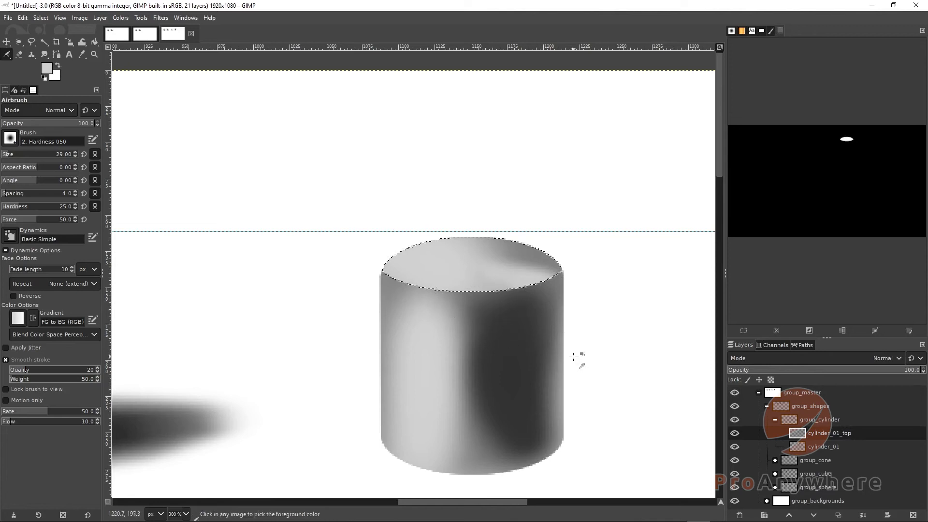
- Invert the top-face selection with cylinder_01_top active, and invert it back to the ellipse
{"action": "left_click", "coordinate": [819, 447]}
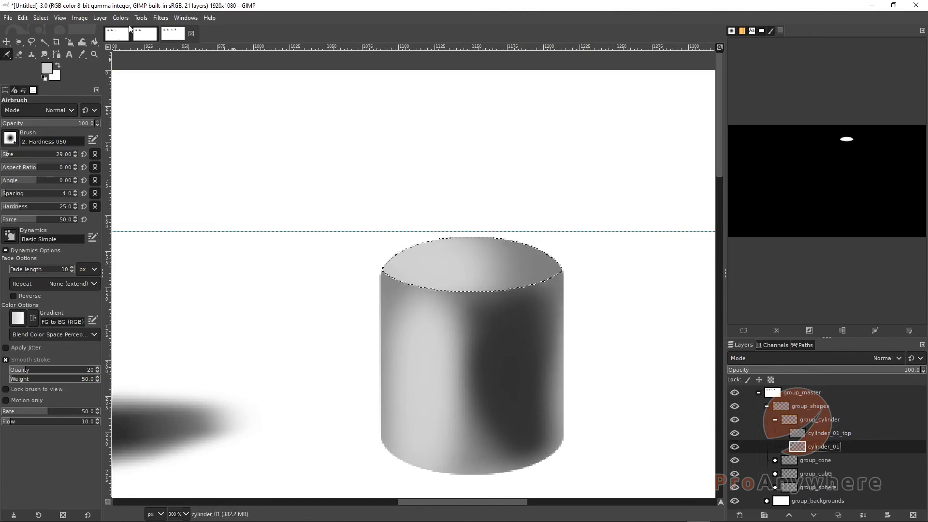
{"action": "left_click", "coordinate": [822, 434]}
{"action": "left_click", "coordinate": [41, 18]}
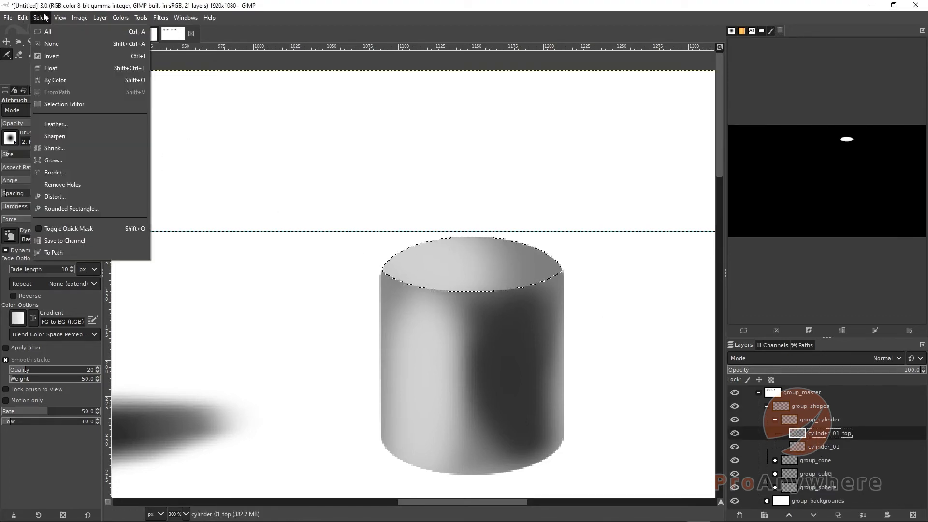
{"action": "left_click", "coordinate": [51, 55]}
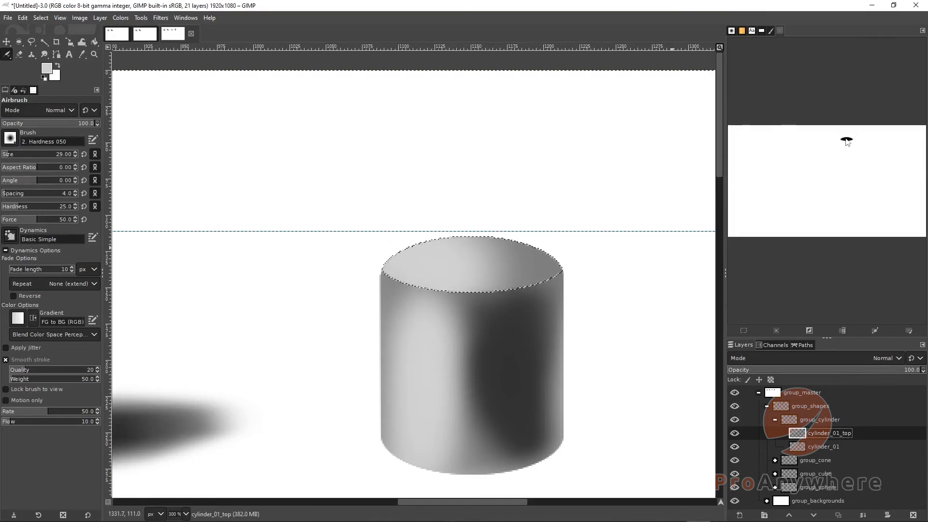
{"action": "key", "text": "ctrl+i"}
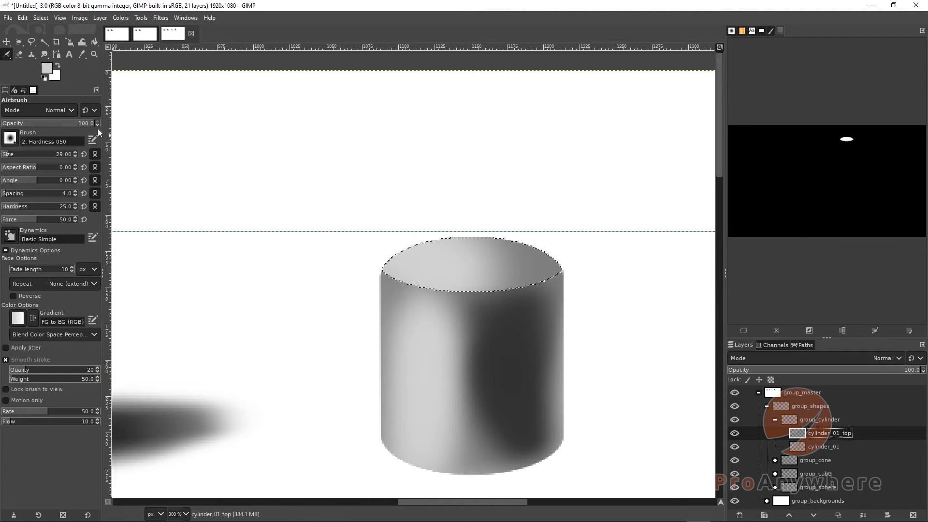
- Invert the top-face selection and airbrush the light grey highlight along the upper left of the cylinder's body up to the rim
{"action": "left_click", "coordinate": [41, 18]}
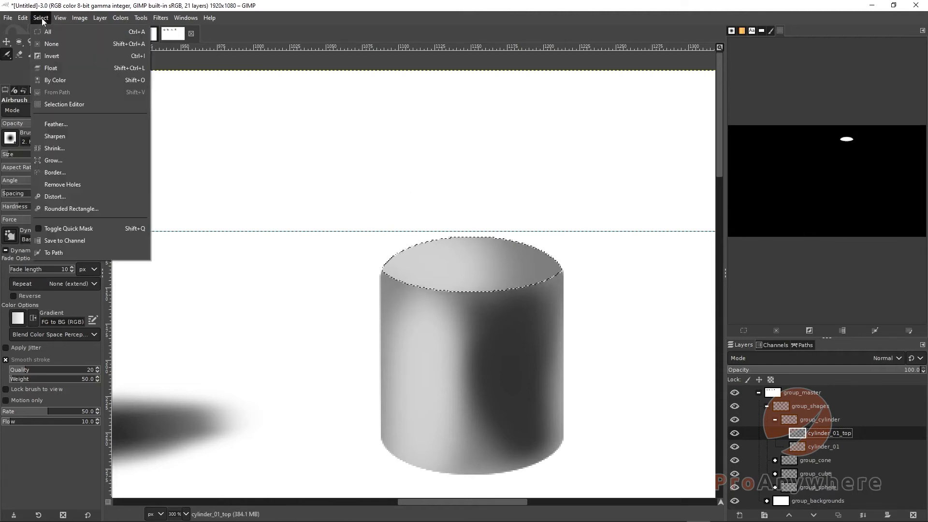
{"action": "left_click", "coordinate": [51, 57]}
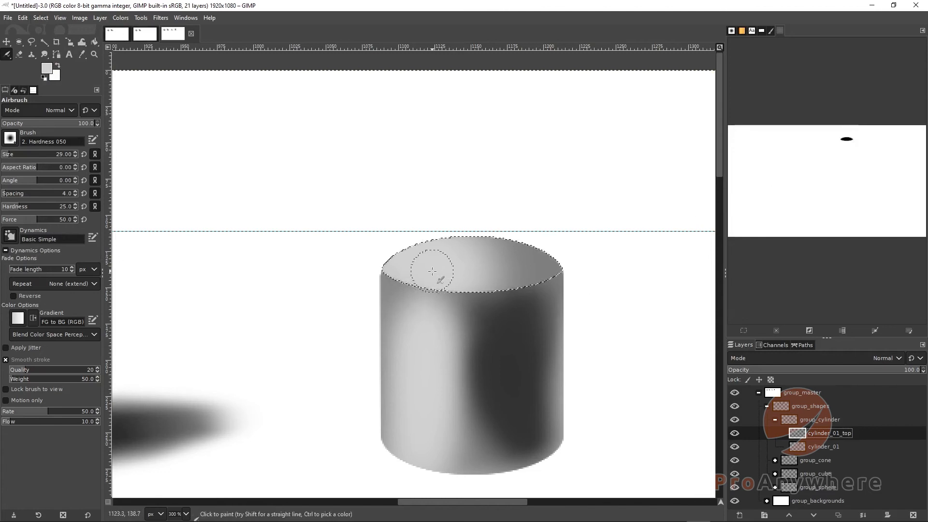
{"action": "left_click_drag", "start_coordinate": [487, 291], "coordinate": [498, 325]}
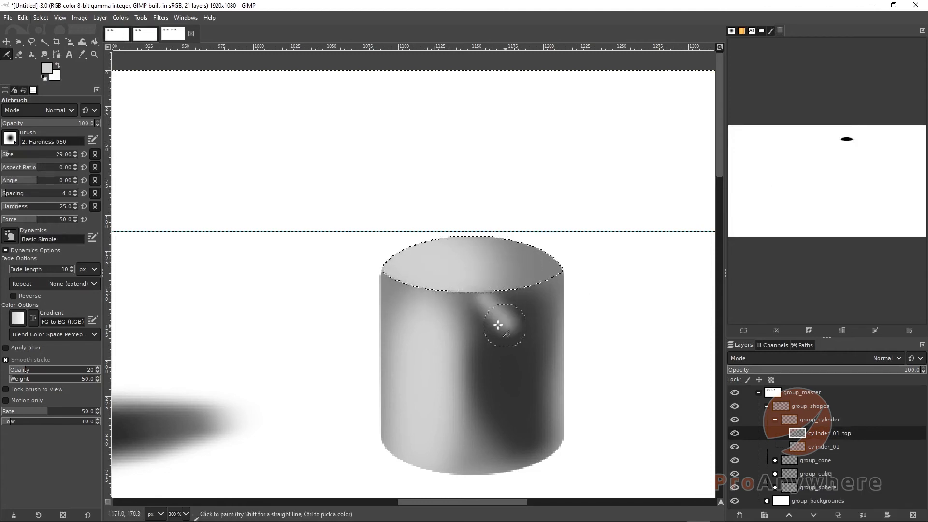
{"action": "key", "text": "ctrl+z"}
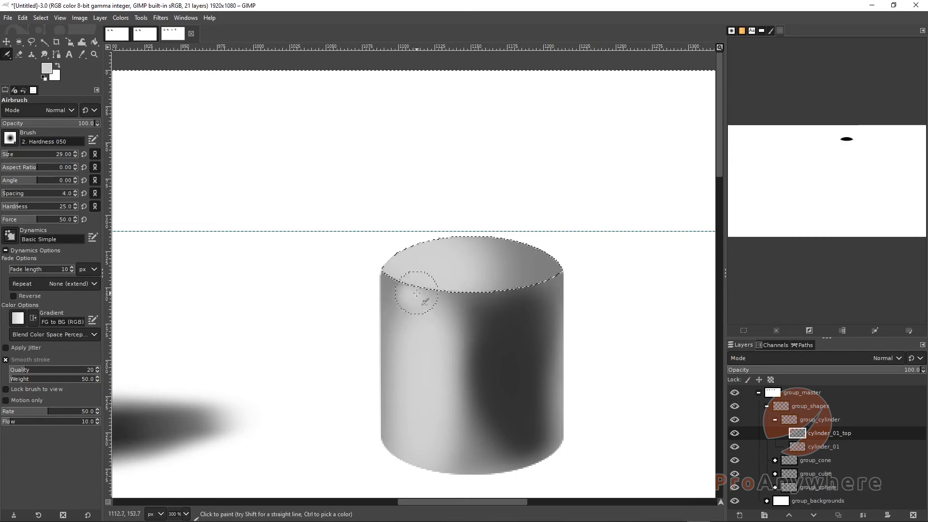
{"action": "mouse_move", "coordinate": [418, 292]}
{"action": "left_mouse_down"}
{"action": "mouse_move", "coordinate": [418, 335]}
{"action": "mouse_move", "coordinate": [406, 324]}
{"action": "mouse_move", "coordinate": [402, 352]}
{"action": "mouse_move", "coordinate": [408, 438]}
{"action": "mouse_move", "coordinate": [425, 306]}
{"action": "mouse_move", "coordinate": [409, 284]}
{"action": "left_mouse_up"}
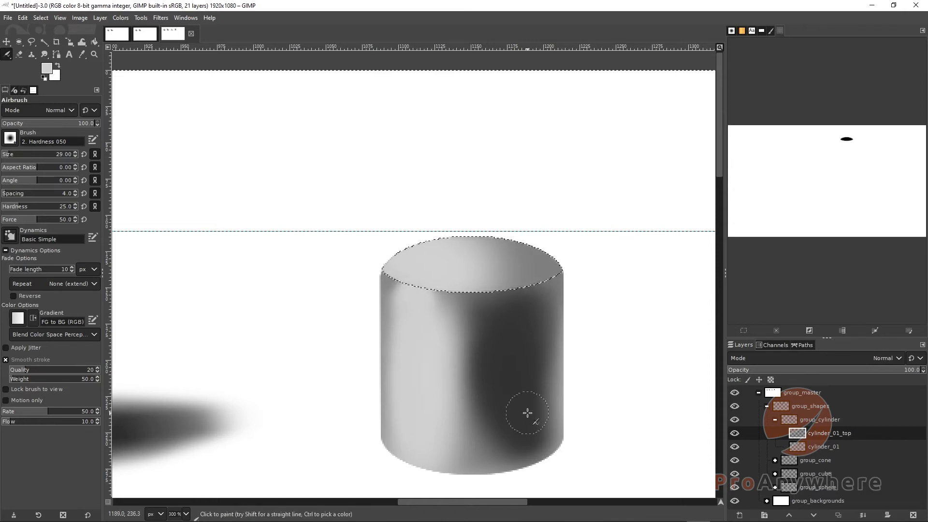
{"action": "scroll", "coordinate": [461, 326], "scroll_direction": "down", "scroll_amount": 7}
{"action": "scroll", "coordinate": [465, 334], "scroll_direction": "up", "scroll_amount": 1}
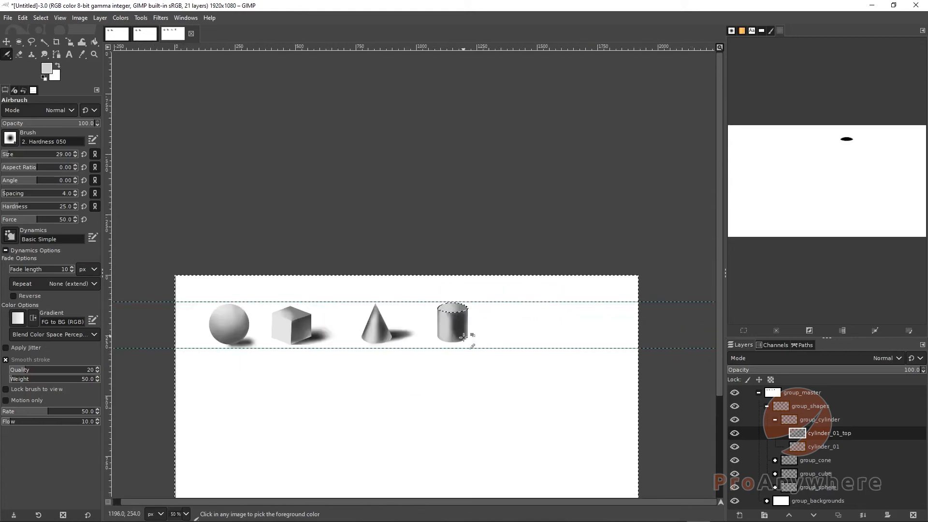
{"action": "scroll", "coordinate": [468, 343], "scroll_direction": "up", "scroll_amount": 5}
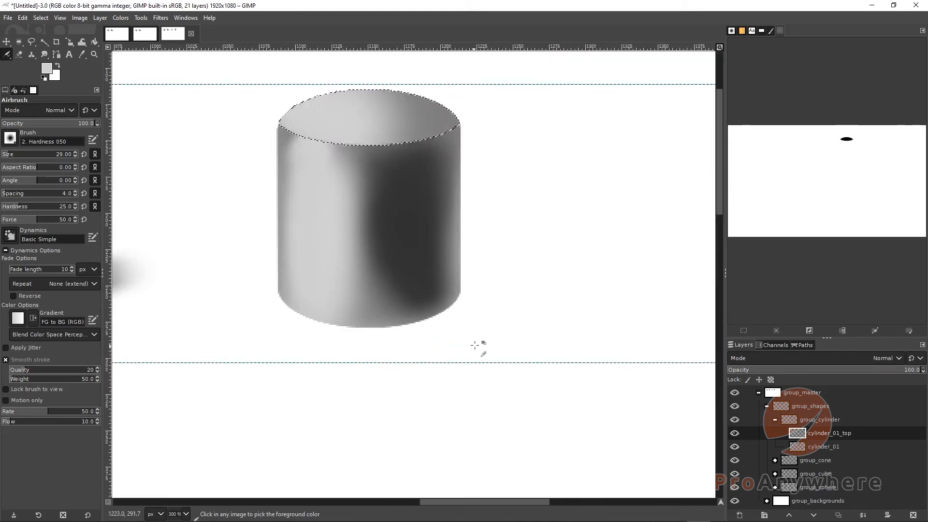
- Create a transparent layer named cylinder_01_shadow in the cylinder group and place it beneath cylinder_01
{"action": "left_click", "coordinate": [826, 446]}
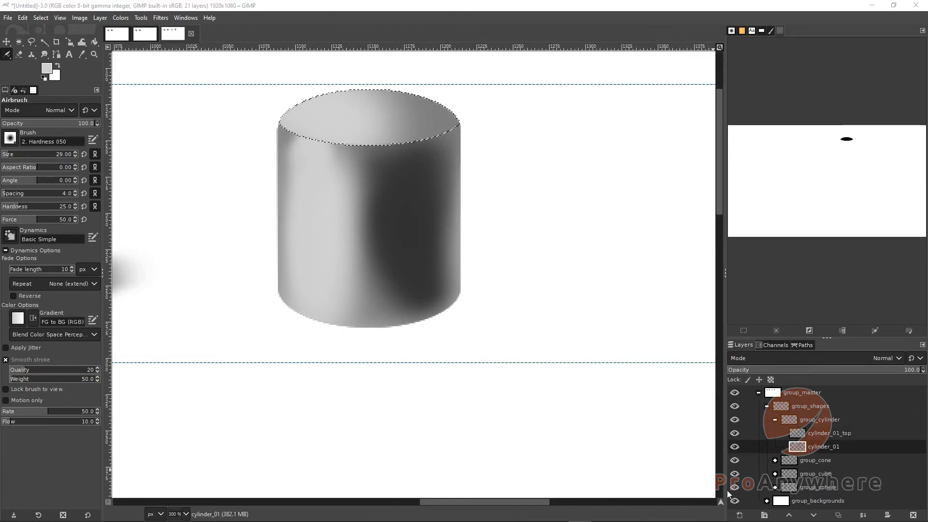
{"action": "left_click", "coordinate": [740, 515]}
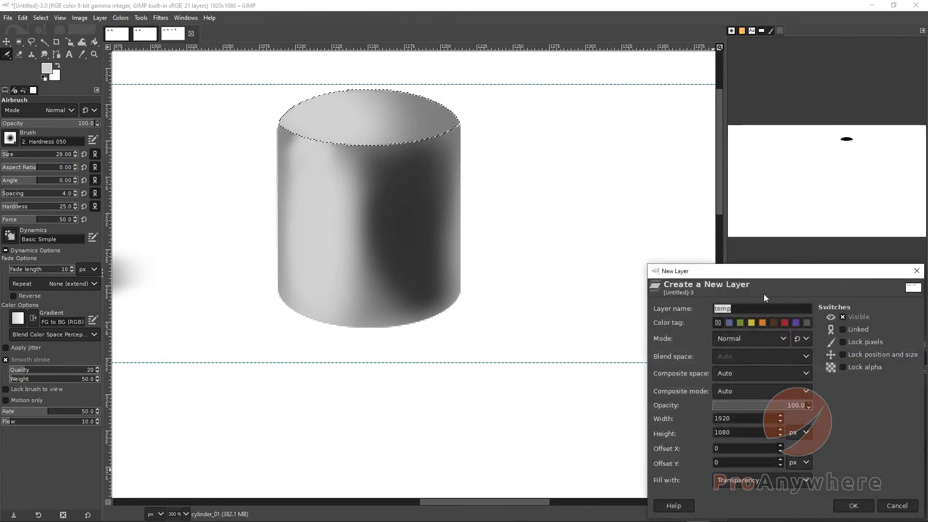
{"action": "left_click_drag", "start_coordinate": [751, 273], "coordinate": [524, 184]}
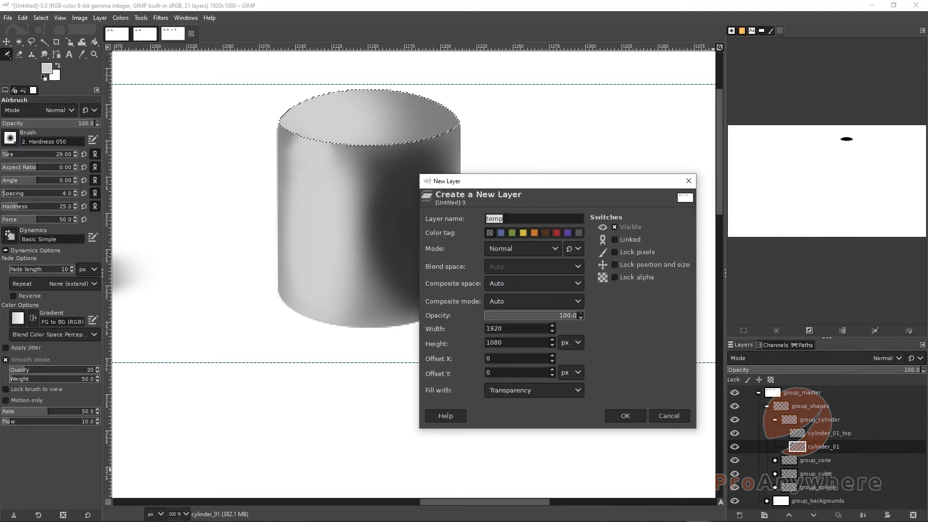
{"action": "type", "text": "c"}
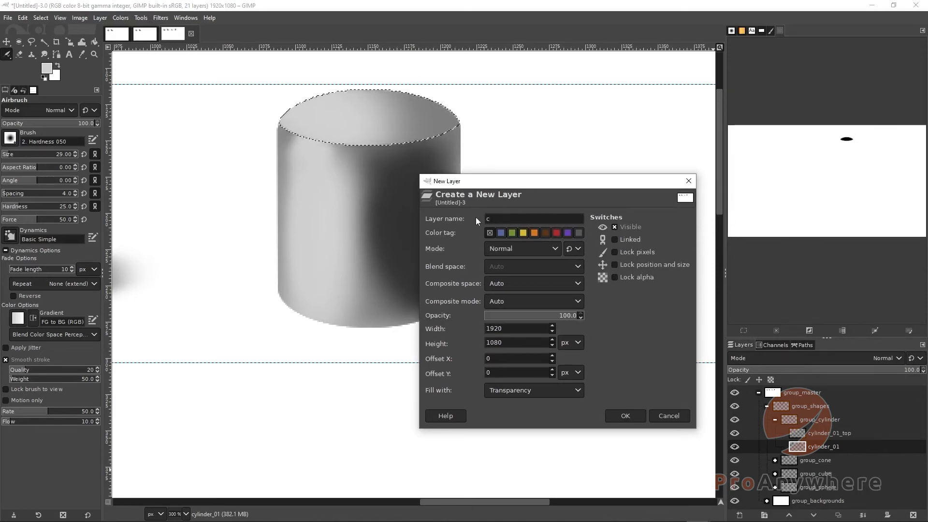
{"action": "type", "text": "ylinder_"}
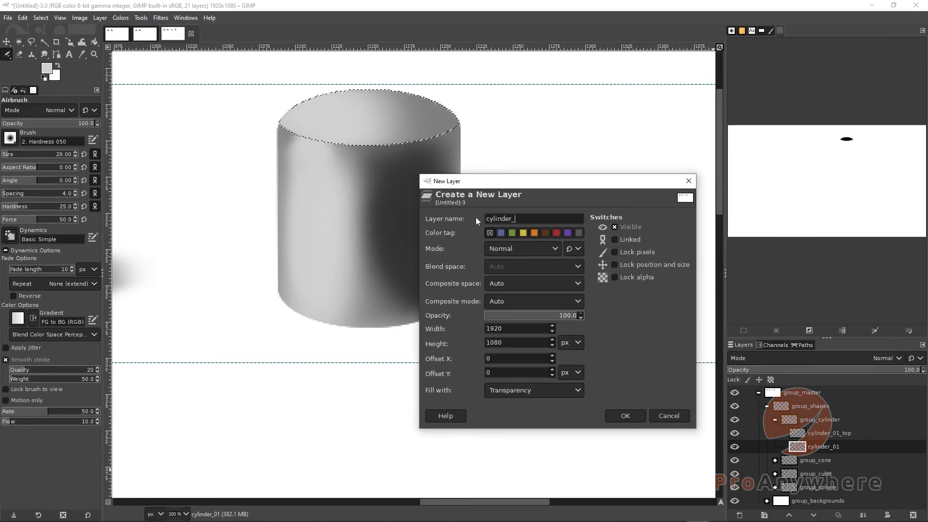
{"action": "type", "text": "01_shadow"}
{"action": "key", "text": "Return"}
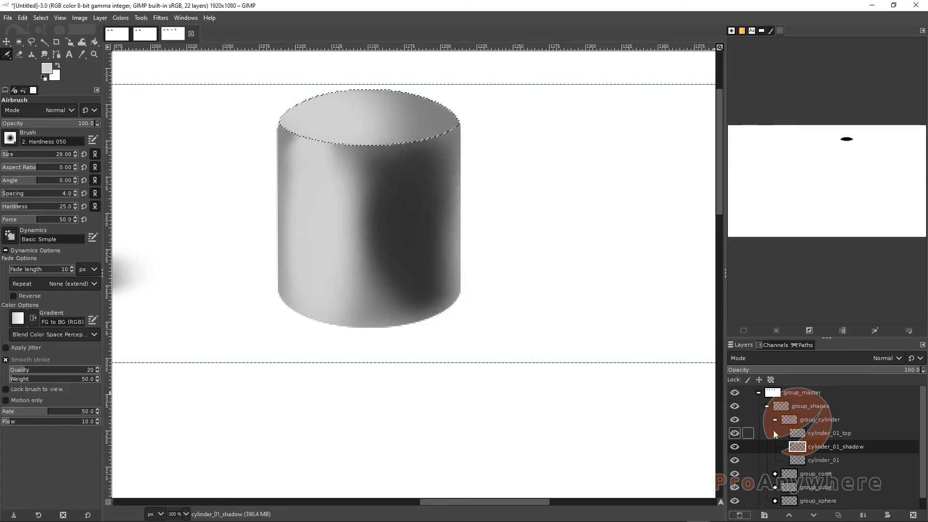
{"action": "left_click_drag", "start_coordinate": [825, 447], "coordinate": [820, 464]}
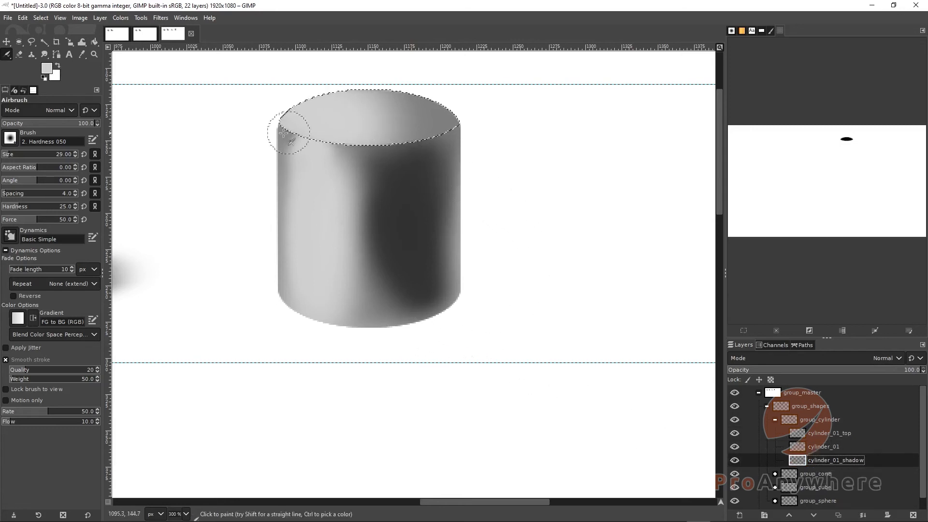
- Clear the current selection so that painting on cylinder_01_shadow is unrestricted
{"action": "left_click", "coordinate": [775, 329]}
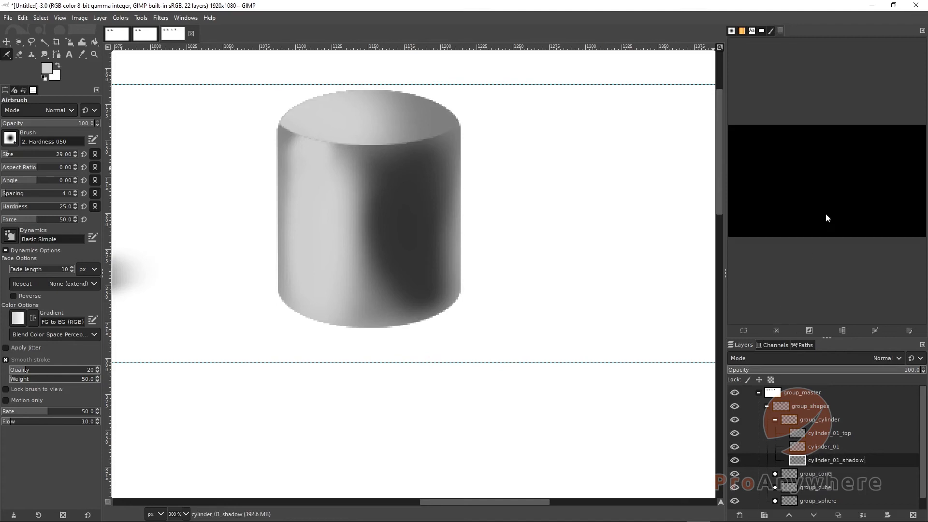
{"action": "left_click", "coordinate": [40, 18]}
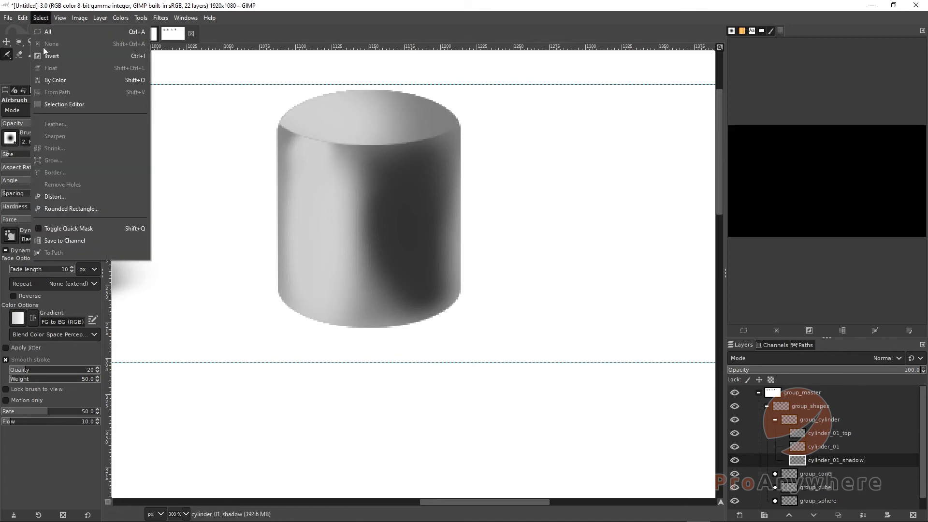
{"action": "left_click", "coordinate": [445, 28]}
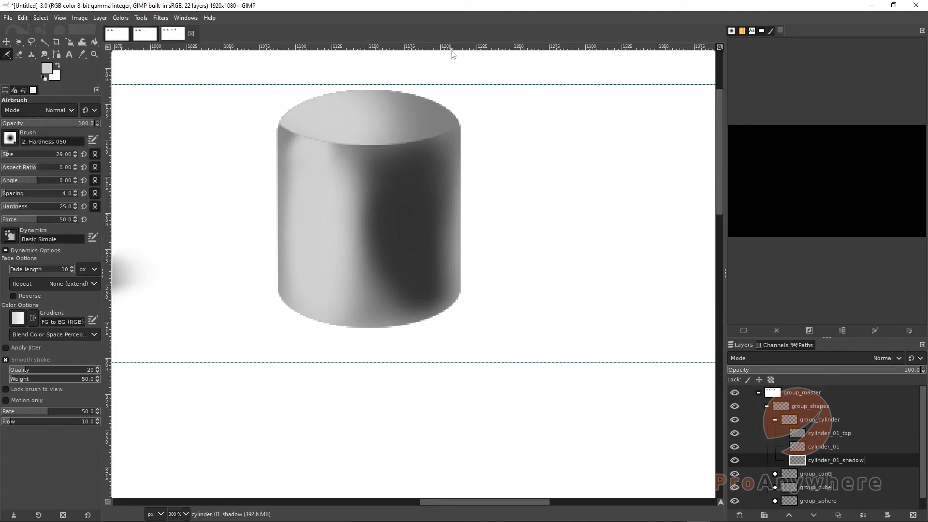
{"action": "left_click", "coordinate": [41, 20]}
{"action": "left_click", "coordinate": [340, 25]}
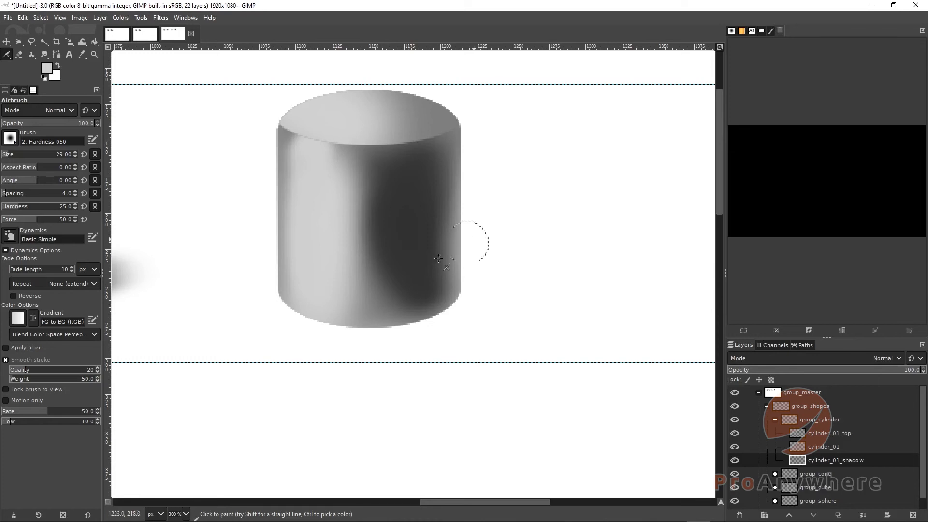
- Reset the foreground colour to black and switch from the Airbrush to the Paintbrush at size 169
{"action": "scroll", "coordinate": [471, 321], "scroll_direction": "down", "scroll_amount": 3, "text": "ctrl"}
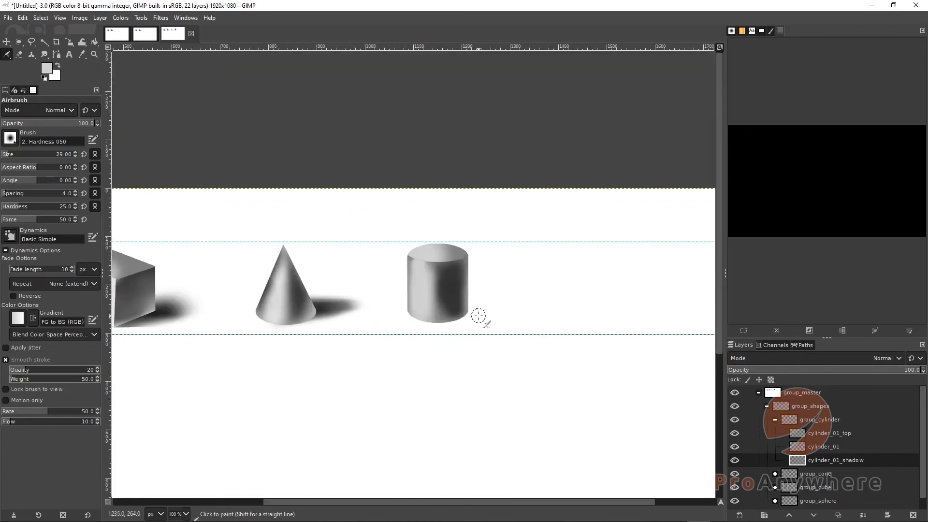
{"action": "scroll", "coordinate": [479, 315], "scroll_direction": "down", "scroll_amount": 2, "text": "ctrl"}
{"action": "scroll", "coordinate": [485, 322], "scroll_direction": "up", "scroll_amount": 7, "text": "ctrl"}
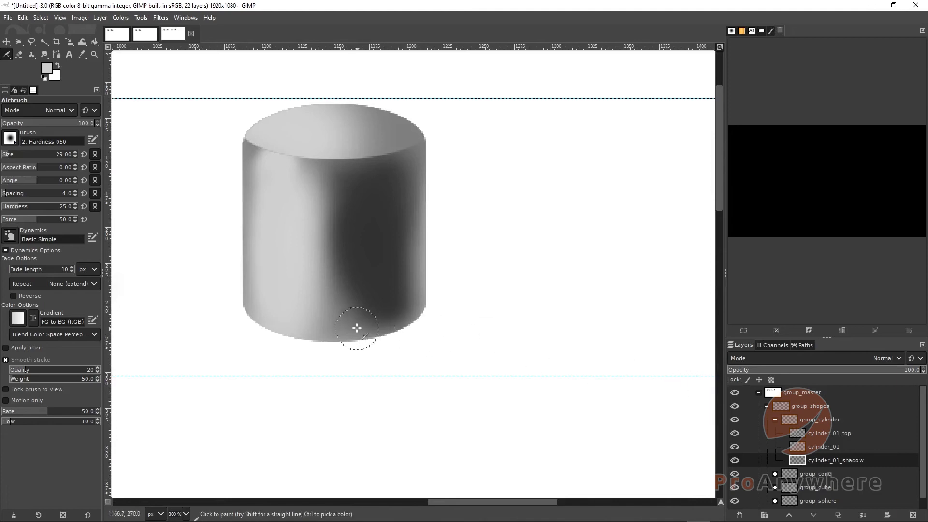
{"action": "left_click", "coordinate": [44, 78]}
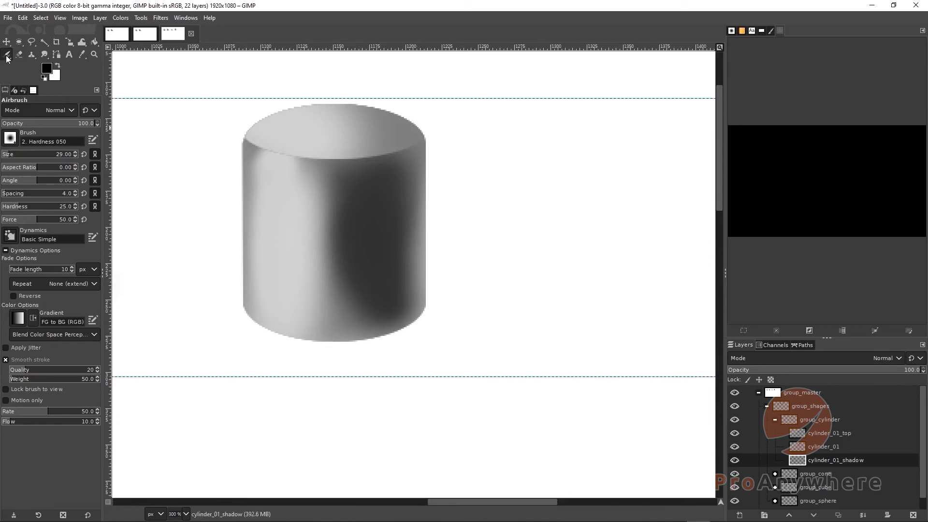
{"action": "right_click", "coordinate": [6, 56]}
{"action": "left_click", "coordinate": [34, 57]}
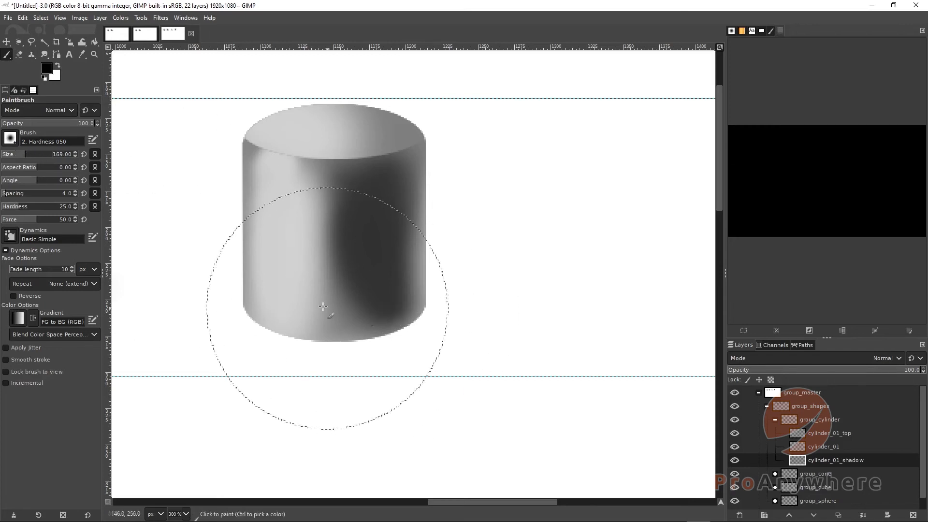
- Try black shadow strokes beside the lower right of the cylinder and undo them
{"action": "left_click_drag", "start_coordinate": [421, 270], "coordinate": [507, 276]}
{"action": "key", "text": "ctrl+z"}
{"action": "mouse_move", "coordinate": [452, 290]}
{"action": "left_mouse_down"}
{"action": "mouse_move", "coordinate": [419, 289]}
{"action": "mouse_move", "coordinate": [466, 275]}
{"action": "left_mouse_up"}
{"action": "key", "text": "ctrl+z"}
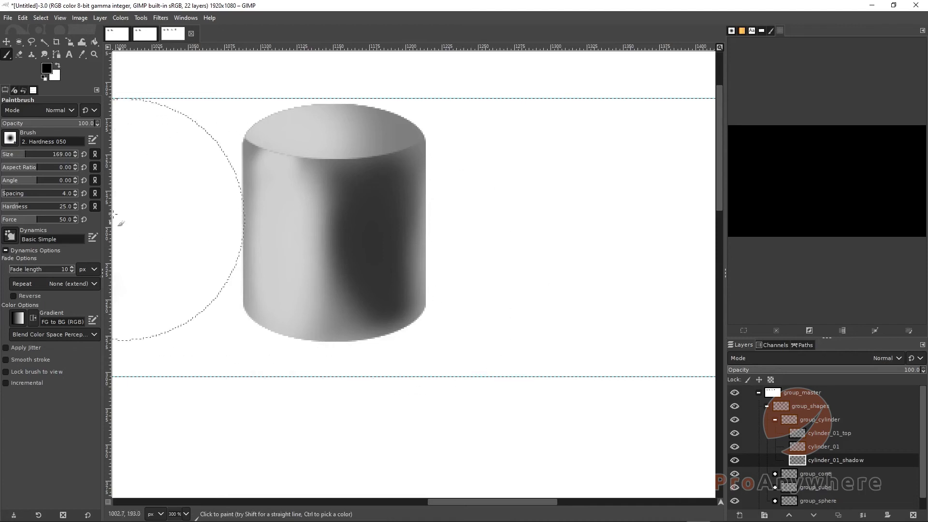
- Lower the Paintbrush hardness to 10 and opacity to 56.5, undoing the trial shadow stroke made beside the cylinder
{"action": "left_click_drag", "start_coordinate": [37, 209], "coordinate": [5, 208]}
{"action": "mouse_move", "coordinate": [369, 290]}
{"action": "left_mouse_down"}
{"action": "mouse_move", "coordinate": [488, 274]}
{"action": "mouse_move", "coordinate": [451, 300]}
{"action": "left_mouse_up"}
{"action": "key", "text": "z"}
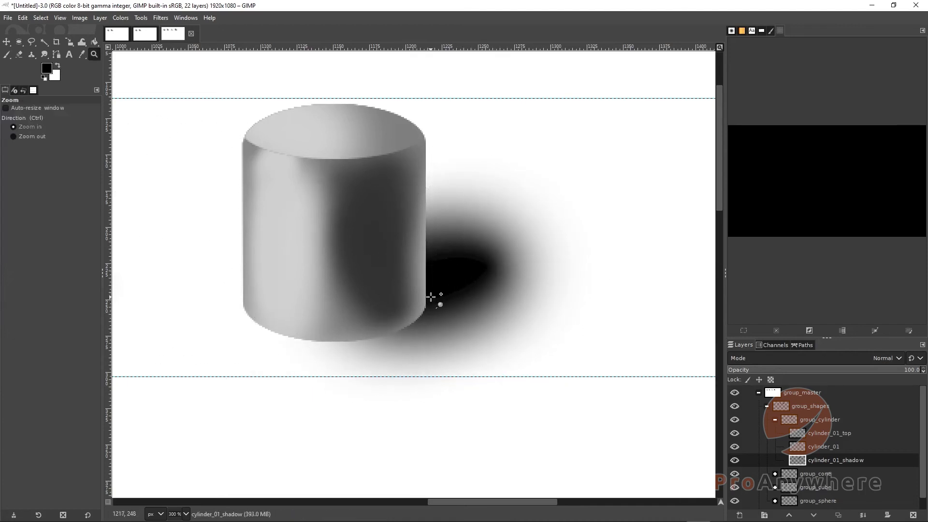
{"action": "left_click", "coordinate": [6, 55]}
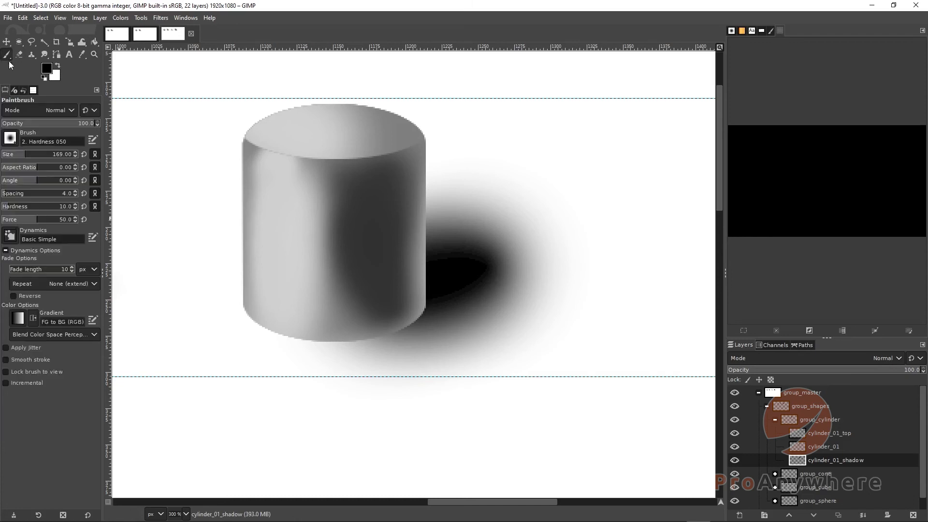
{"action": "left_click", "coordinate": [53, 125]}
{"action": "key", "text": "ctrl+z"}
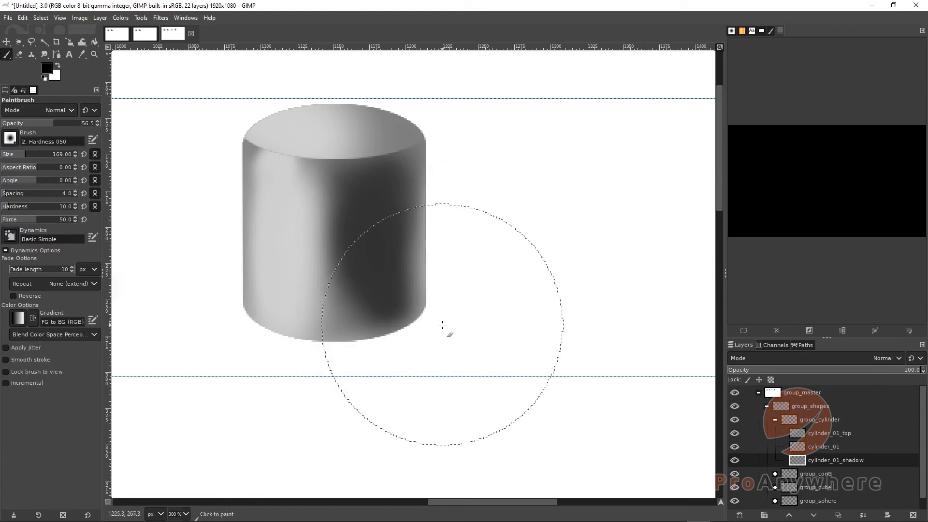
- Paint a soft cast shadow to the right of the cylinder's base with the Paintbrush at size 123, undoing unsuitable strokes
{"action": "left_click_drag", "start_coordinate": [344, 323], "coordinate": [465, 297]}
{"action": "key", "text": "ctrl+z"}
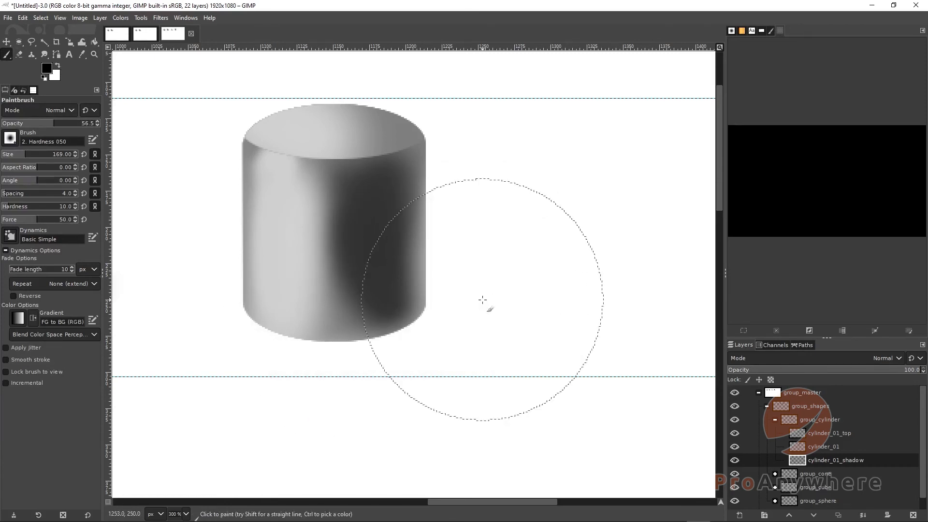
{"action": "key", "text": "1"}
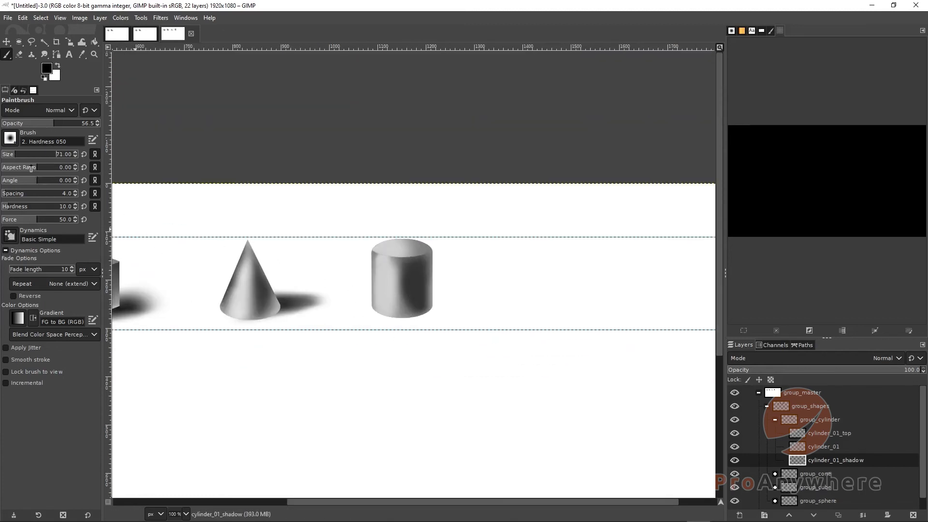
{"action": "mouse_move", "coordinate": [406, 292]}
{"action": "left_mouse_down"}
{"action": "mouse_move", "coordinate": [444, 293]}
{"action": "mouse_move", "coordinate": [414, 303]}
{"action": "mouse_move", "coordinate": [473, 291]}
{"action": "mouse_move", "coordinate": [424, 303]}
{"action": "mouse_move", "coordinate": [445, 290]}
{"action": "mouse_move", "coordinate": [461, 295]}
{"action": "left_mouse_up"}
{"action": "key", "text": "ctrl+z"}
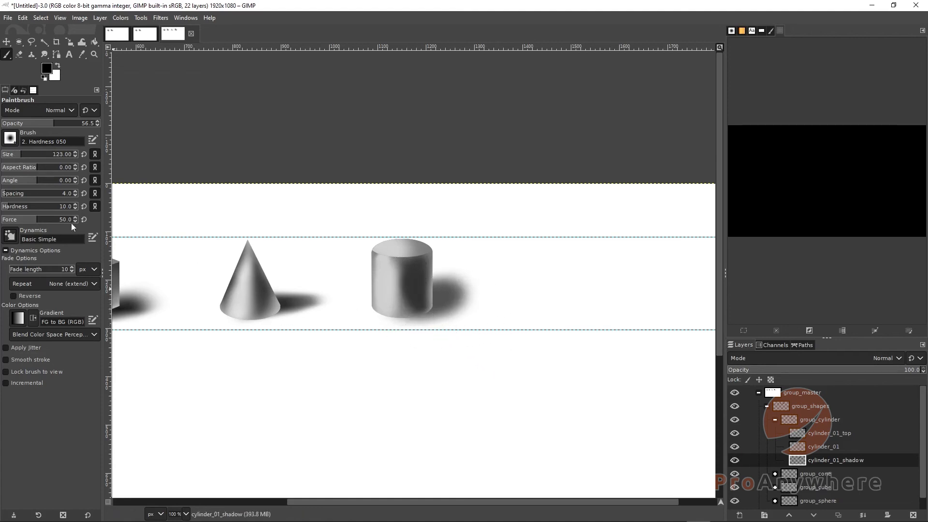
- Trim the lower and outer edges of the cylinder's cast shadow with the Eraser at size 123
{"action": "left_click", "coordinate": [21, 54]}
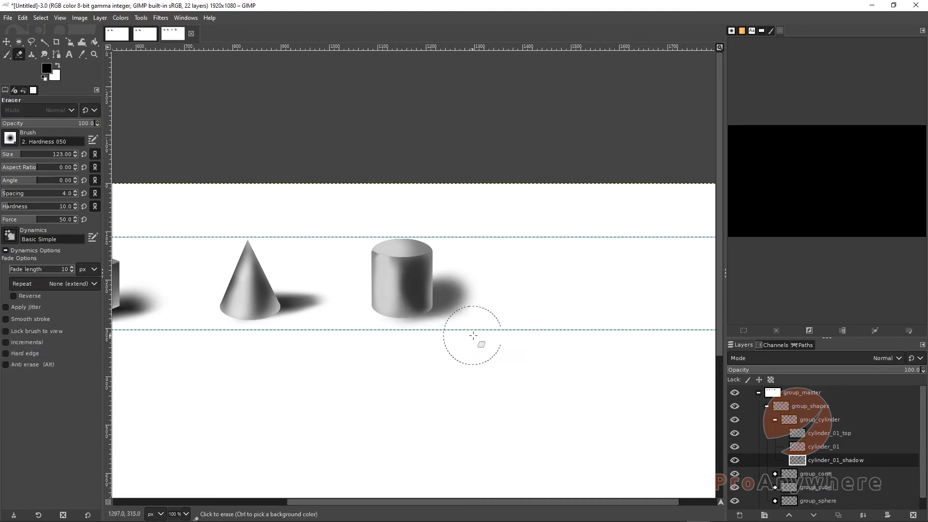
{"action": "mouse_move", "coordinate": [425, 349]}
{"action": "left_mouse_down"}
{"action": "mouse_move", "coordinate": [410, 350]}
{"action": "mouse_move", "coordinate": [517, 309]}
{"action": "left_mouse_up"}
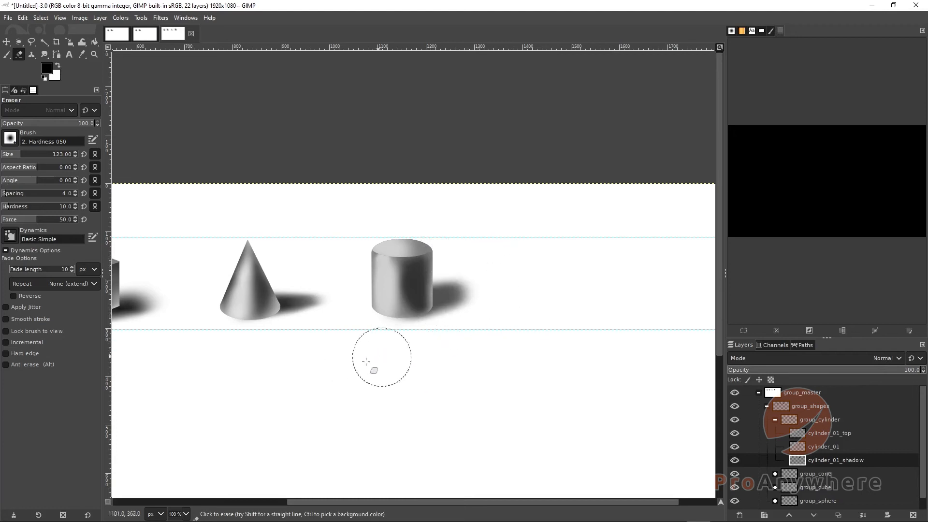
{"action": "scroll", "coordinate": [321, 381], "scroll_direction": "down", "scroll_amount": 1}
{"action": "left_click_drag", "start_coordinate": [291, 329], "coordinate": [488, 379]}
{"action": "scroll", "coordinate": [443, 348], "scroll_direction": "down", "scroll_amount": 3}
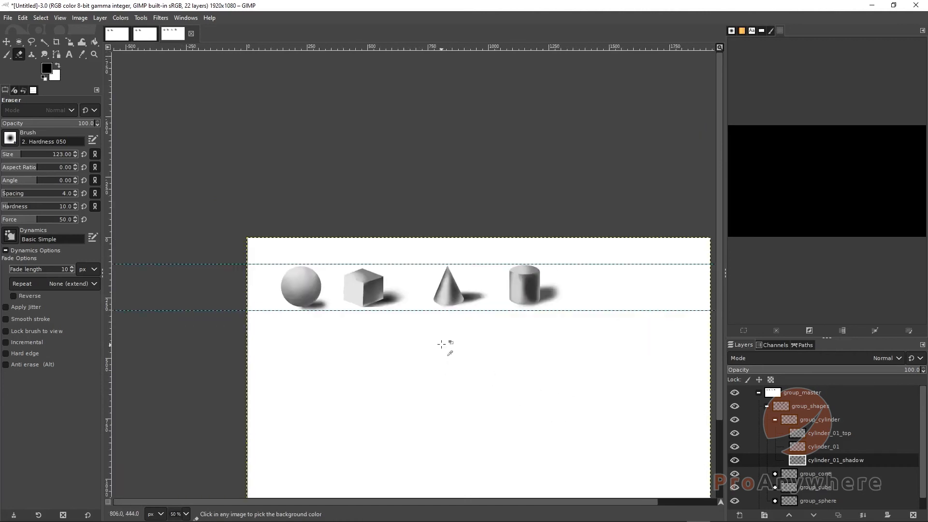
{"action": "scroll", "coordinate": [412, 327], "scroll_direction": "down", "scroll_amount": 1}
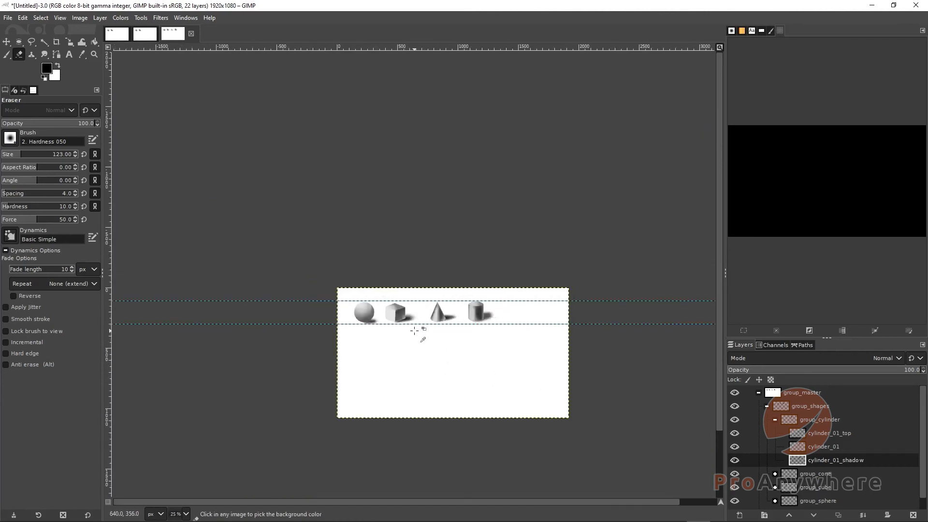
{"action": "scroll", "coordinate": [414, 331], "scroll_direction": "up", "scroll_amount": 4}
{"action": "scroll", "coordinate": [425, 328], "scroll_direction": "up", "scroll_amount": 1}
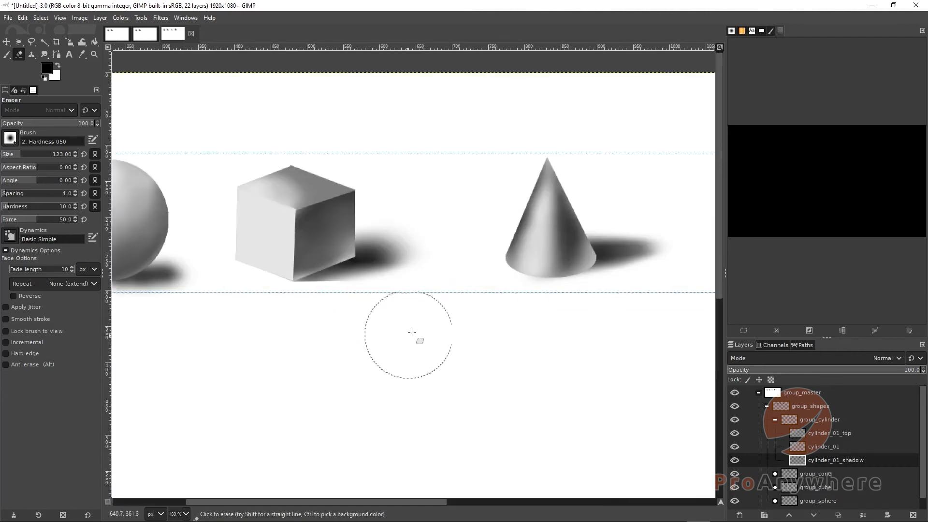
{"action": "scroll", "coordinate": [420, 339], "scroll_direction": "down", "scroll_amount": 1}
{"action": "scroll", "coordinate": [424, 340], "scroll_direction": "down", "scroll_amount": 3}
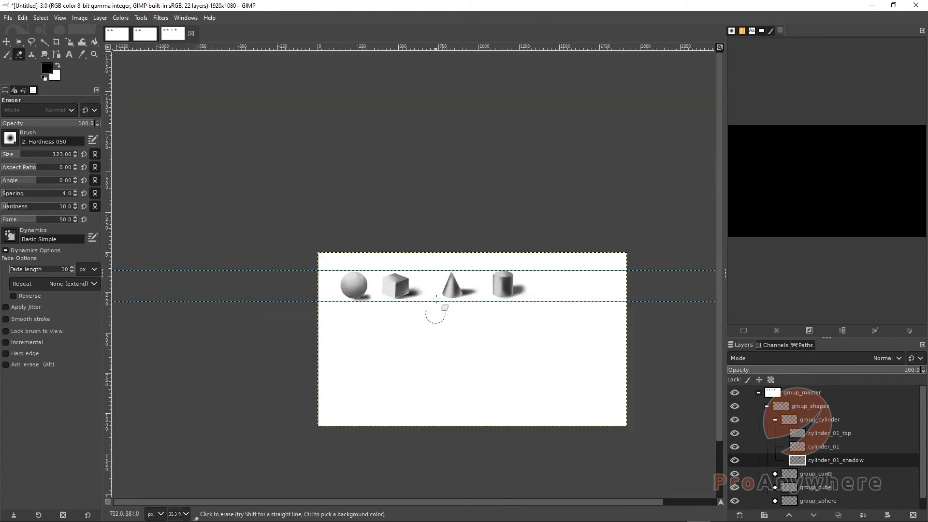
{"action": "scroll", "coordinate": [420, 302], "scroll_direction": "down", "scroll_amount": 1}
{"action": "scroll", "coordinate": [421, 303], "scroll_direction": "up", "scroll_amount": 3}
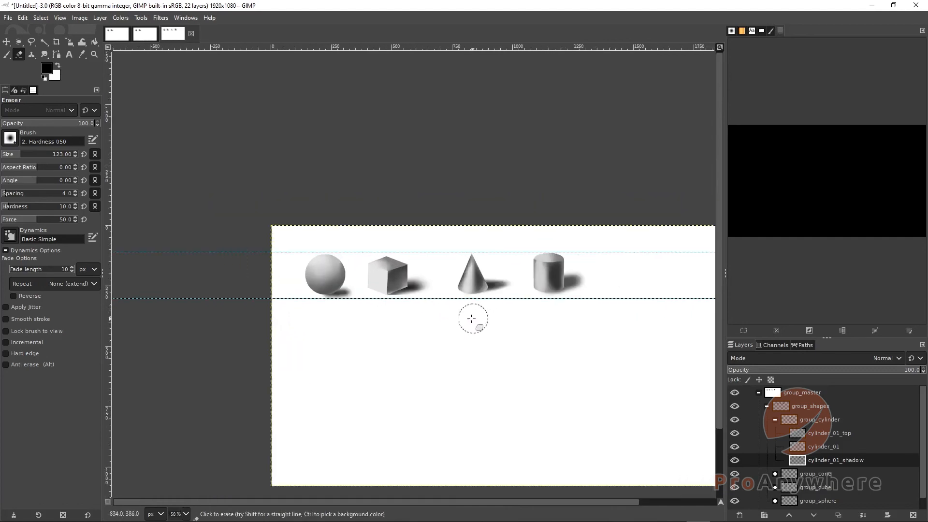
{"action": "scroll", "coordinate": [449, 319], "scroll_direction": "down", "scroll_amount": 1}
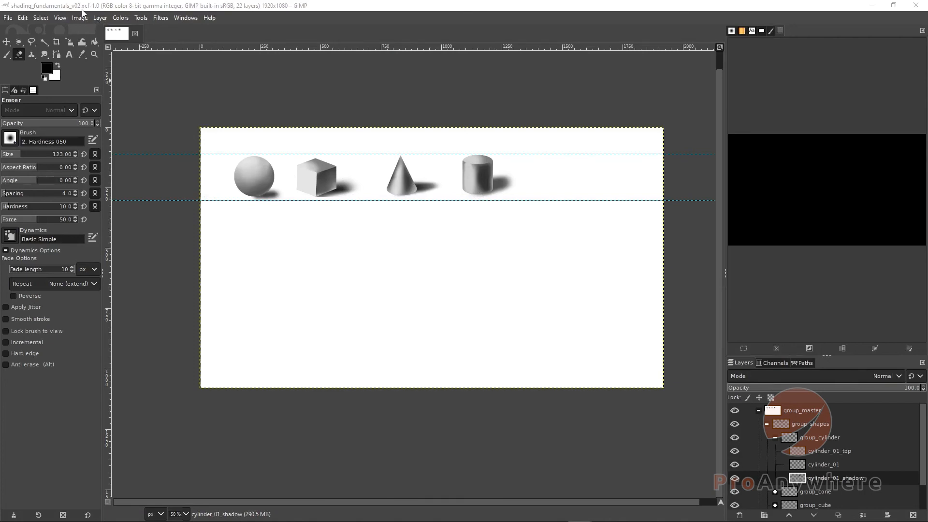
- Export the image to the temp folder as shading_fundamentals.png, keeping the offered PNG options with compression level 9, and close the picture viewer
{"action": "left_click", "coordinate": [8, 22]}
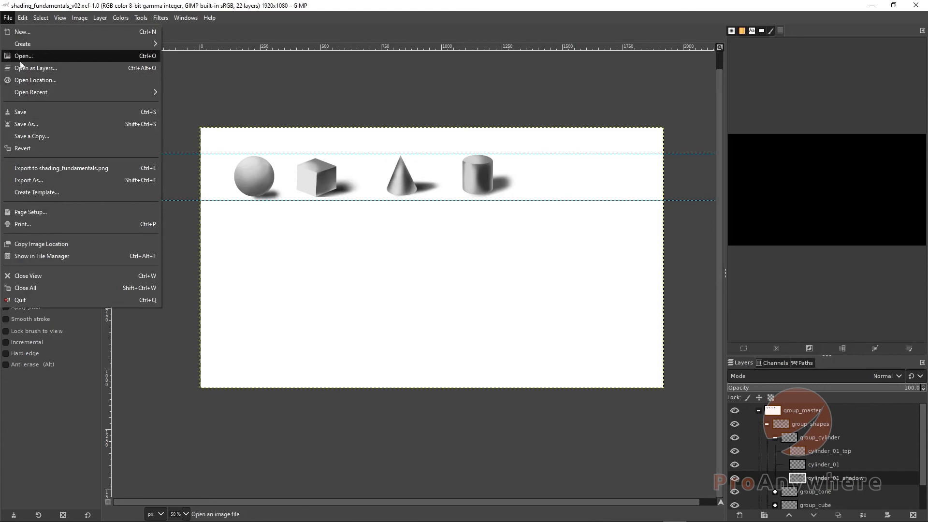
{"action": "left_click", "coordinate": [34, 181]}
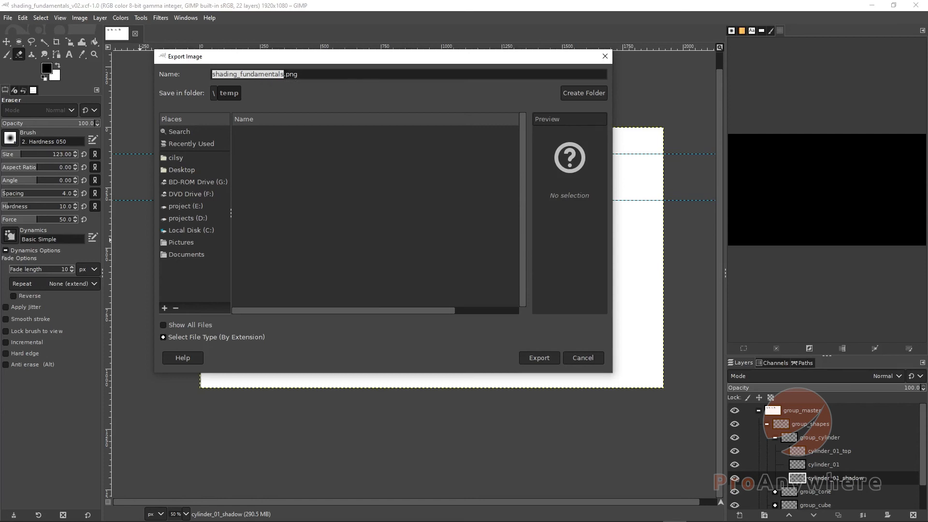
{"action": "double_click", "coordinate": [303, 74]}
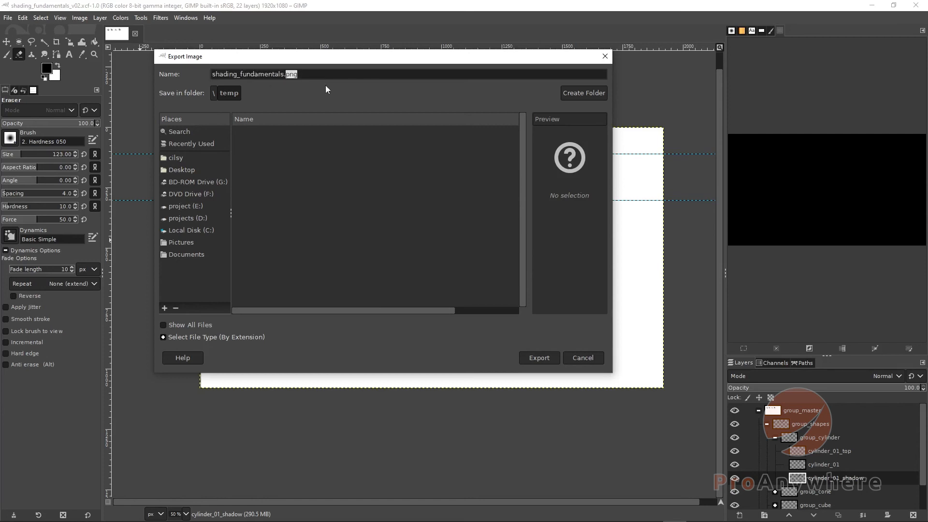
{"action": "key", "text": "BackSpace"}
{"action": "type", "text": "jpg"}
{"action": "key", "text": "BackSpace"}
{"action": "key", "text": "BackSpace"}
{"action": "key", "text": "BackSpace"}
{"action": "type", "text": "pn"}
{"action": "left_click", "coordinate": [538, 357]}
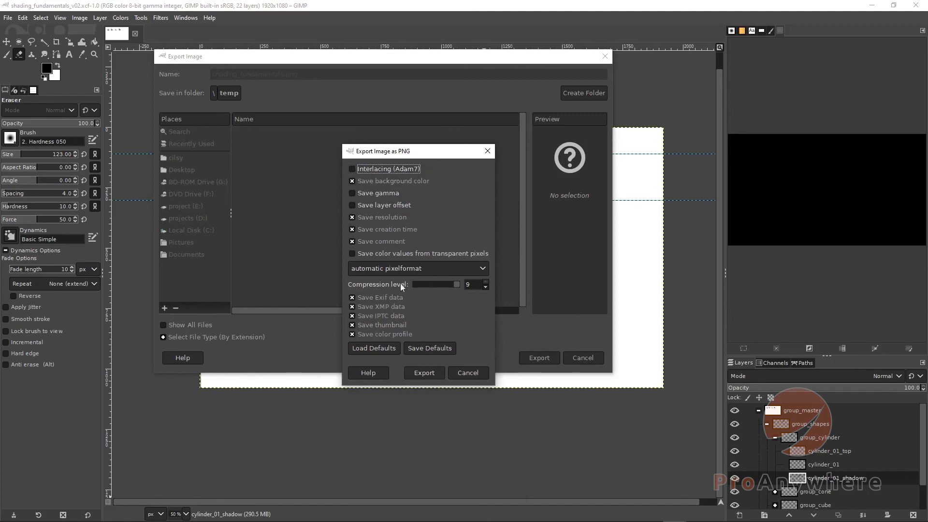
{"action": "left_click", "coordinate": [419, 370]}
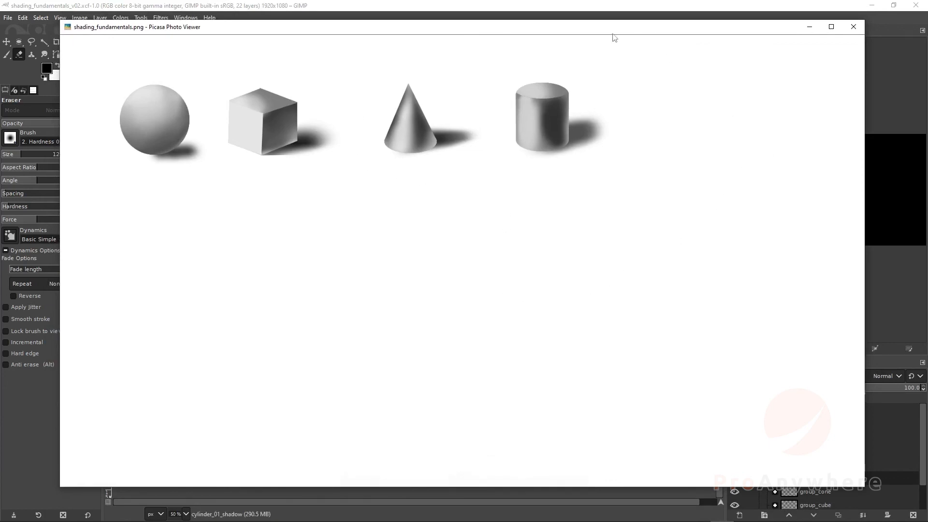
{"action": "key", "text": "Escape"}
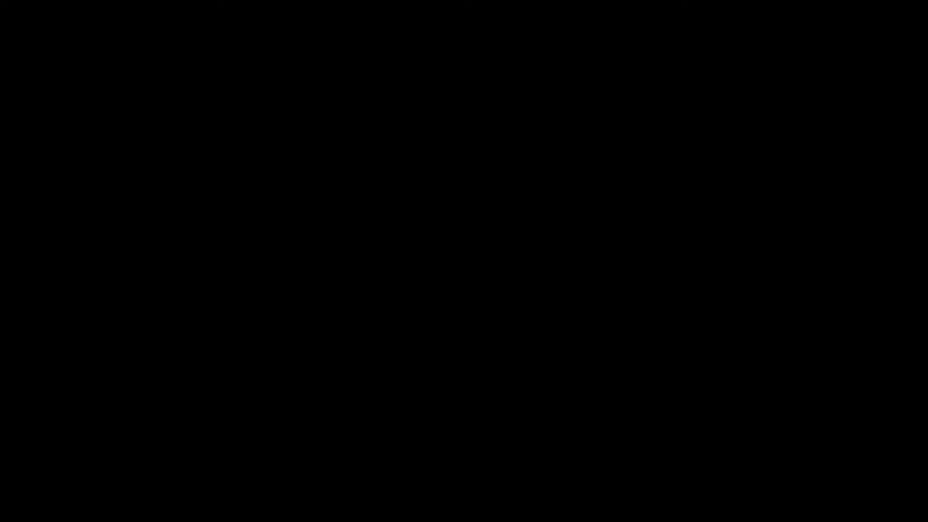